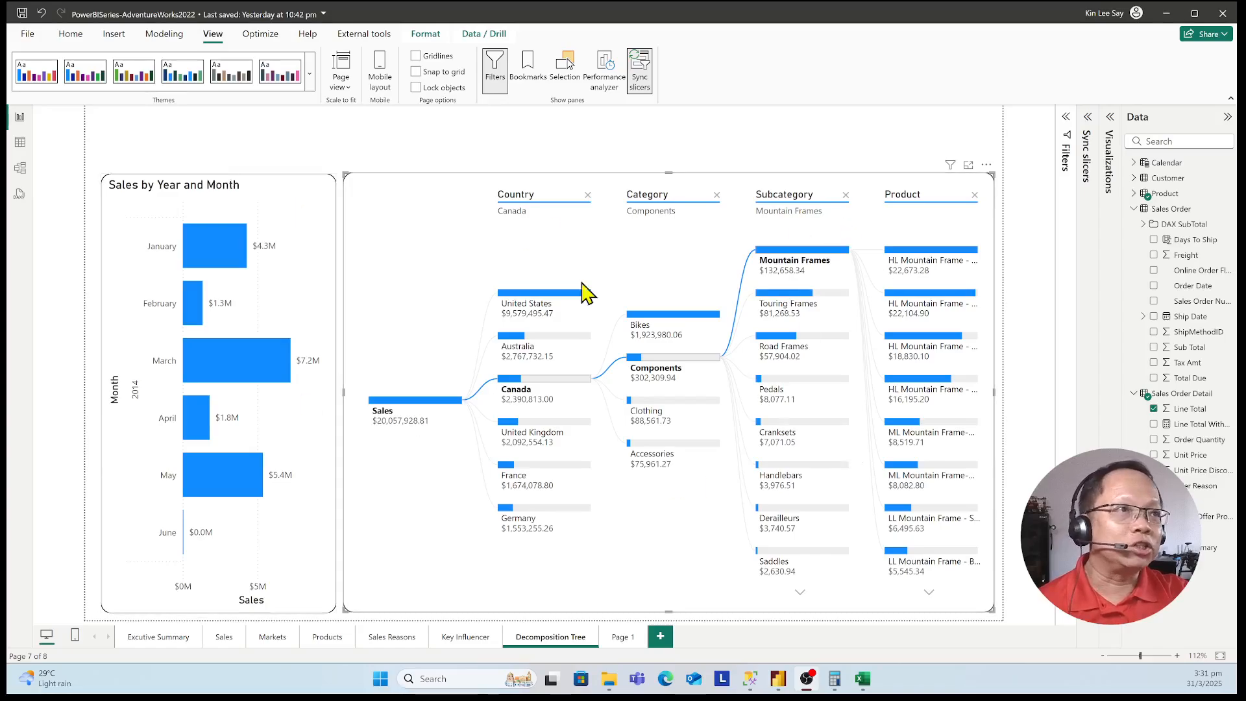
Show the data in table view and examine the start and end dates in the Calendar table's DAX formula.
click(641, 141)
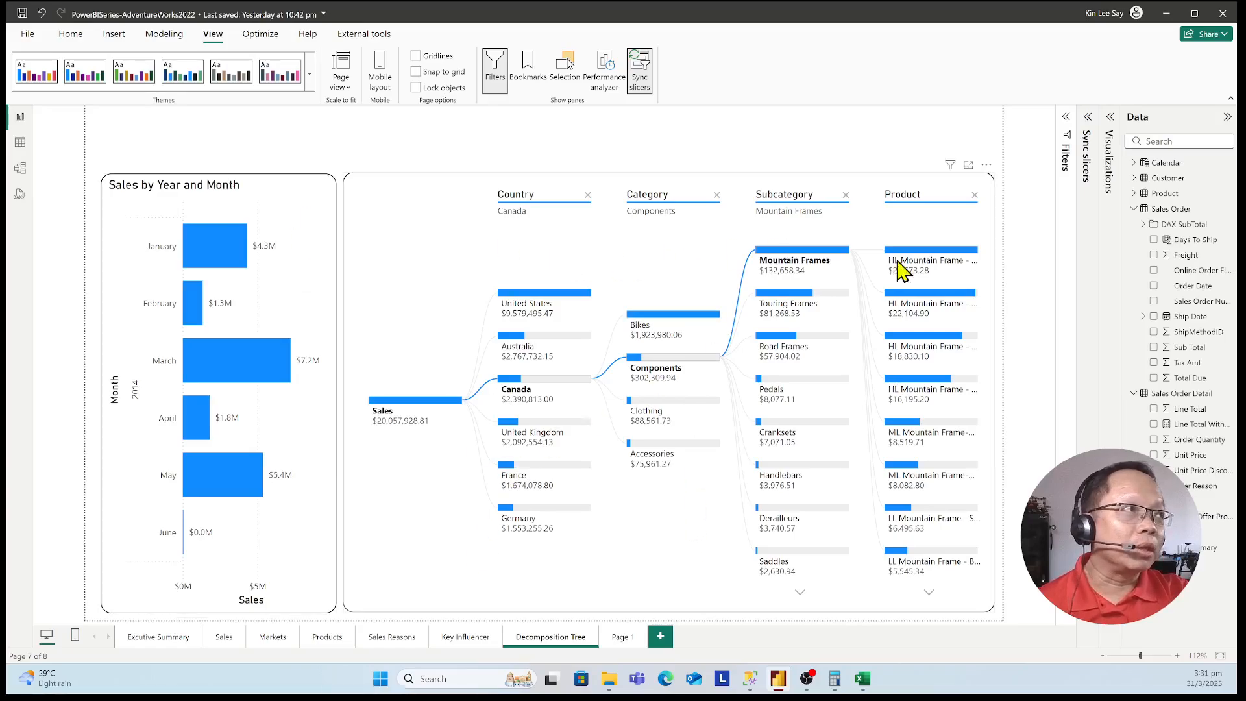
click(20, 145)
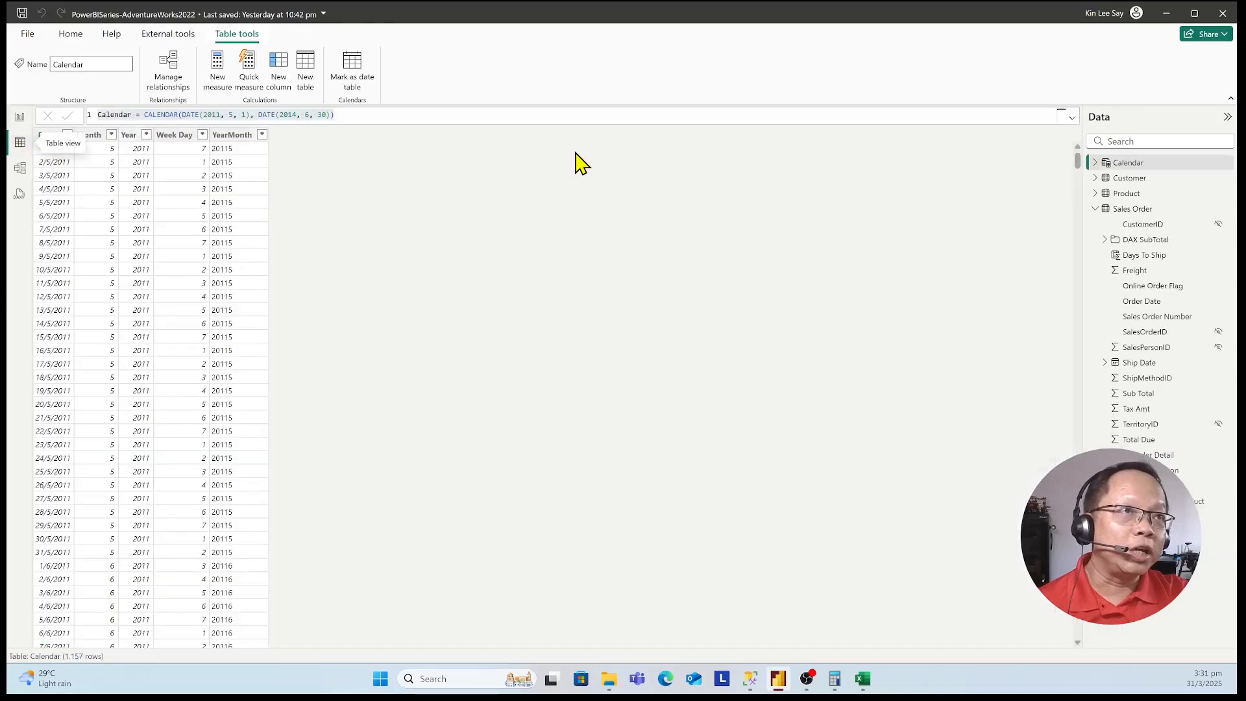
click(352, 118)
drag(323, 117, 160, 119)
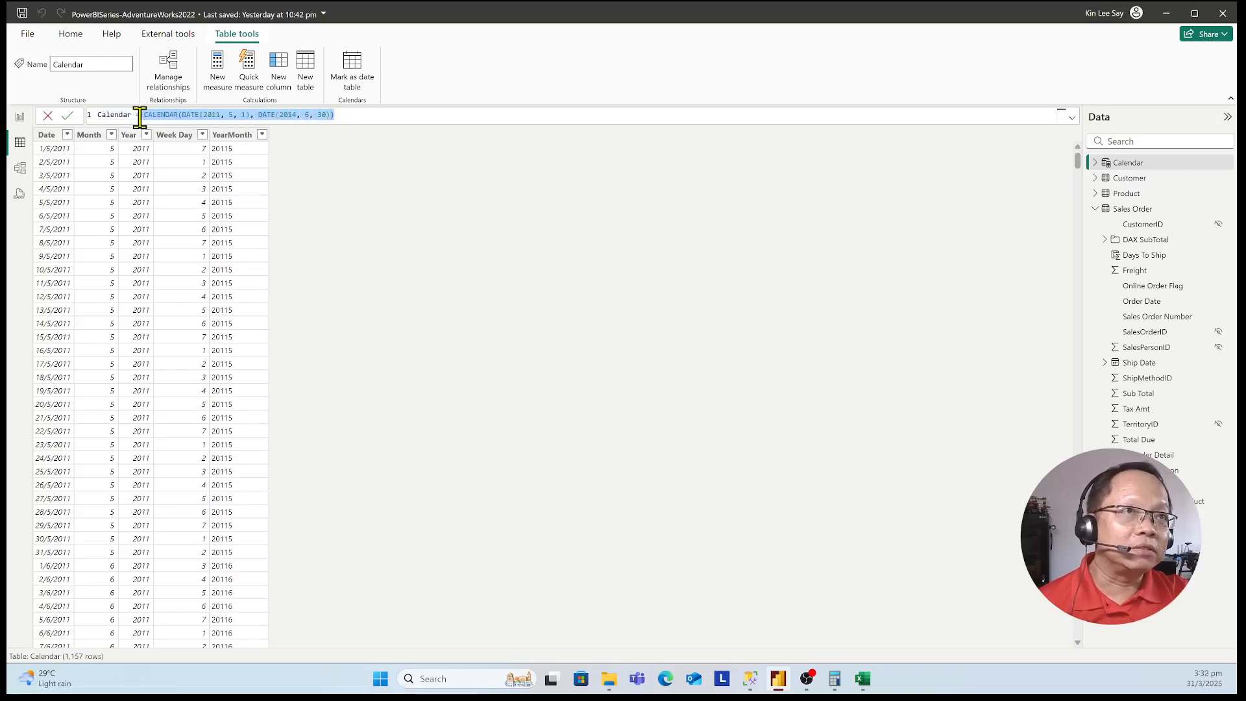
click(444, 116)
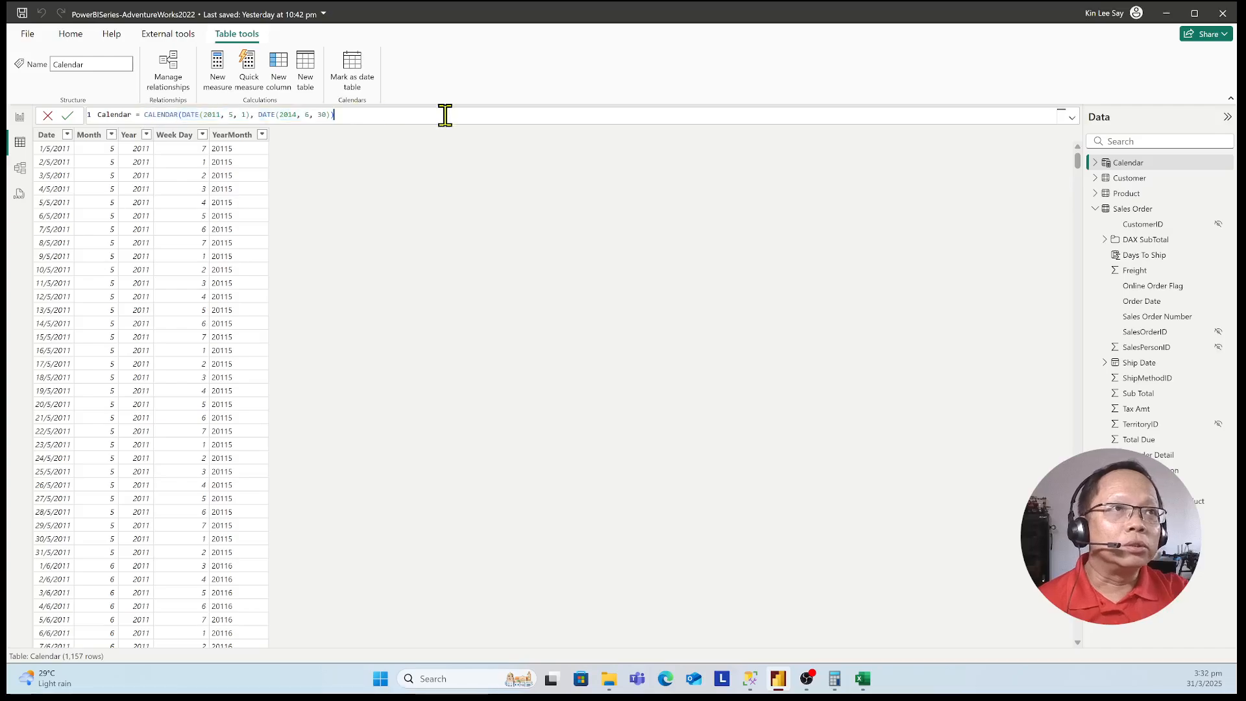
double_click(245, 114)
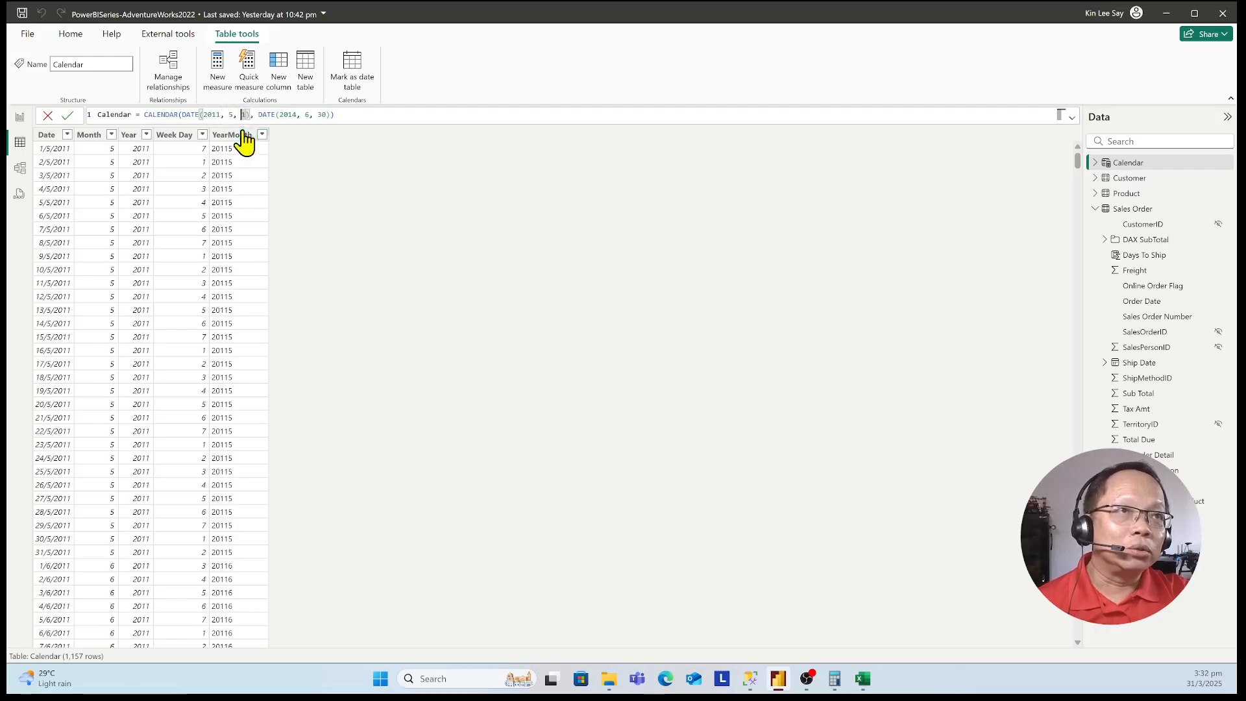
click(292, 145)
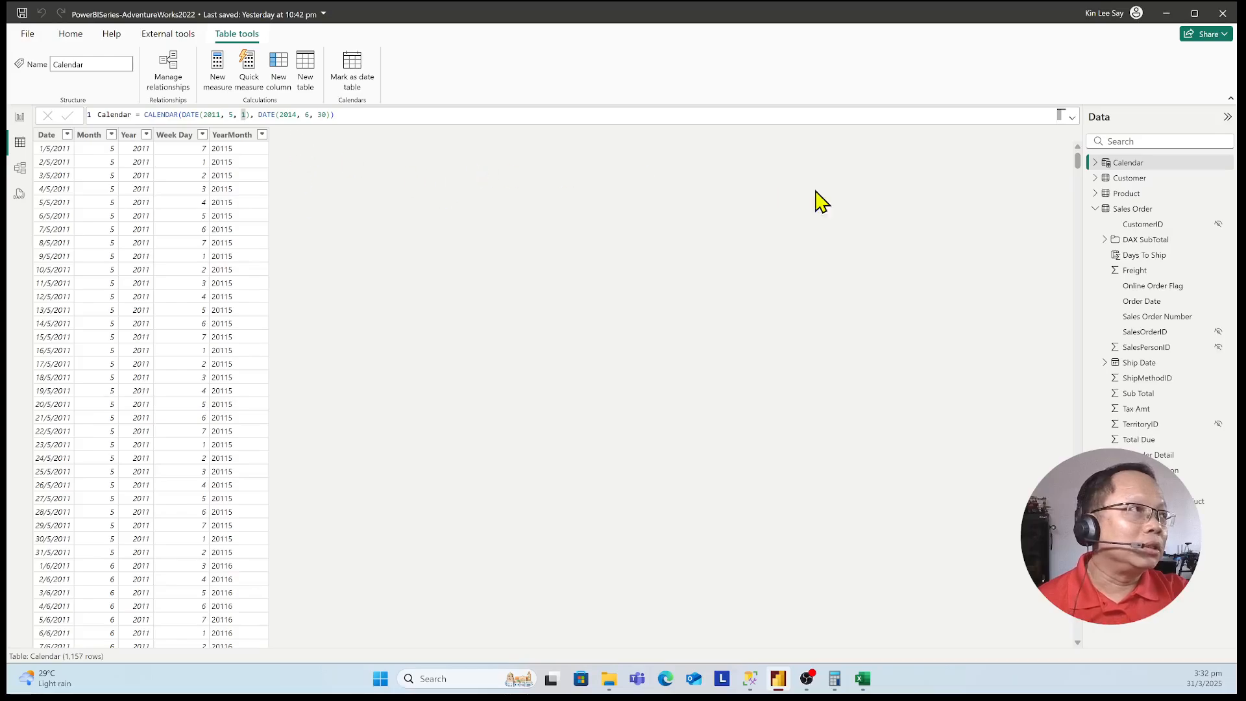
Compare the Sales Order table's earliest and latest Order Date, sorted ascending, with the date range of the Calendar table.
click(1098, 209)
click(1136, 210)
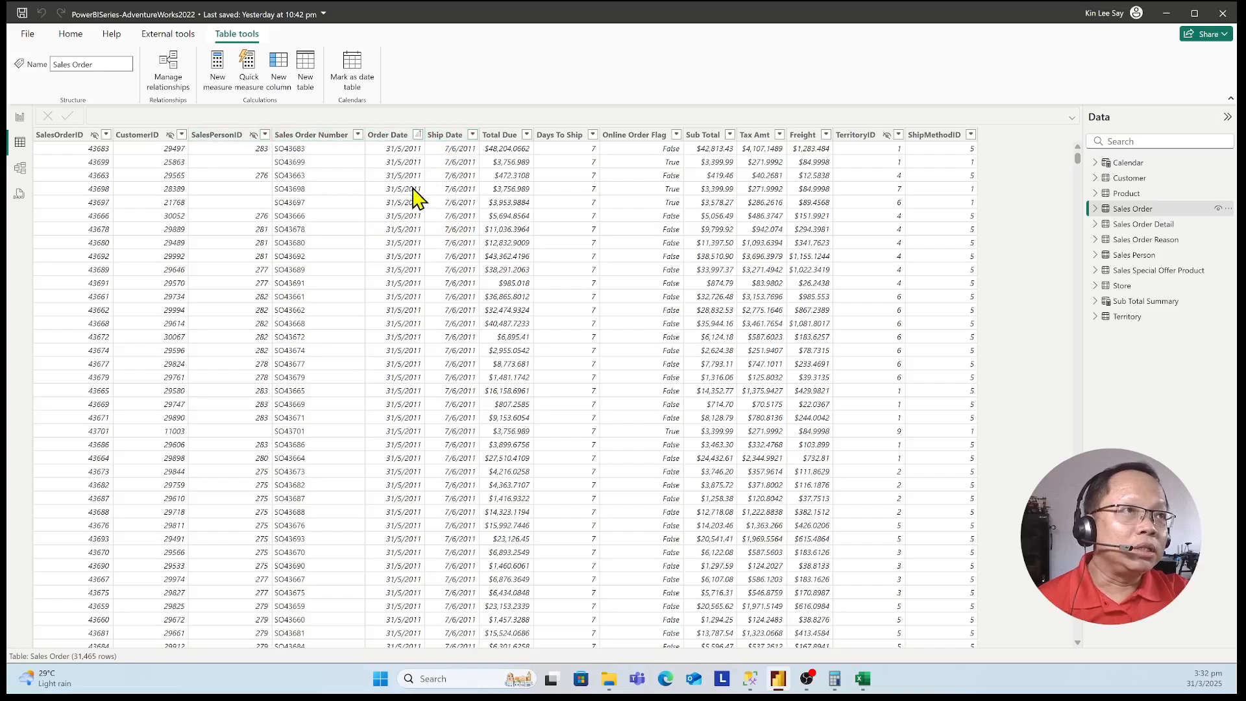
click(395, 134)
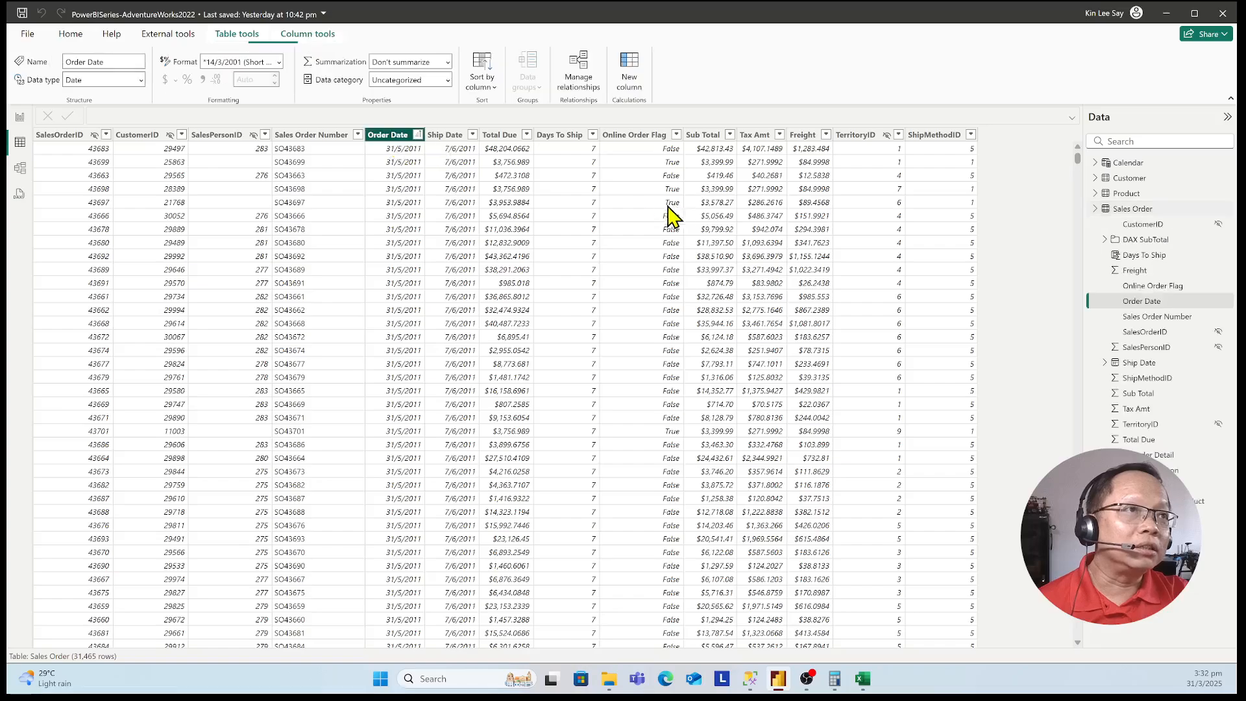
click(418, 135)
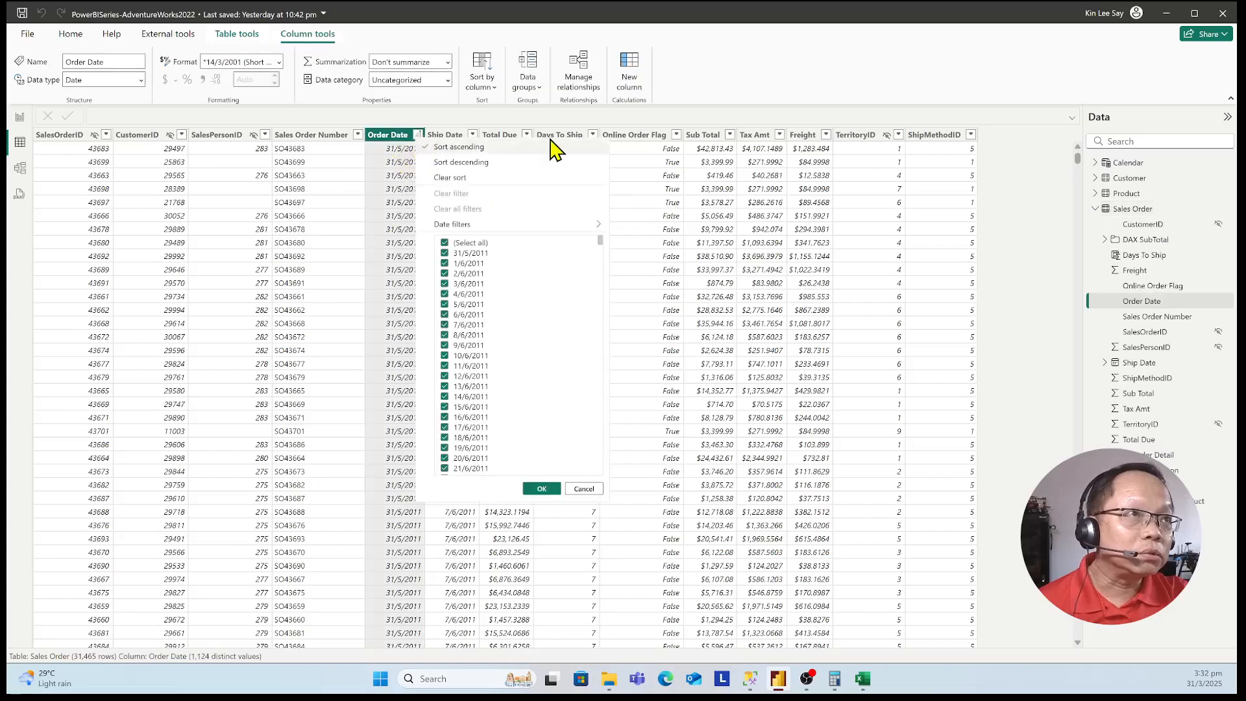
click(482, 148)
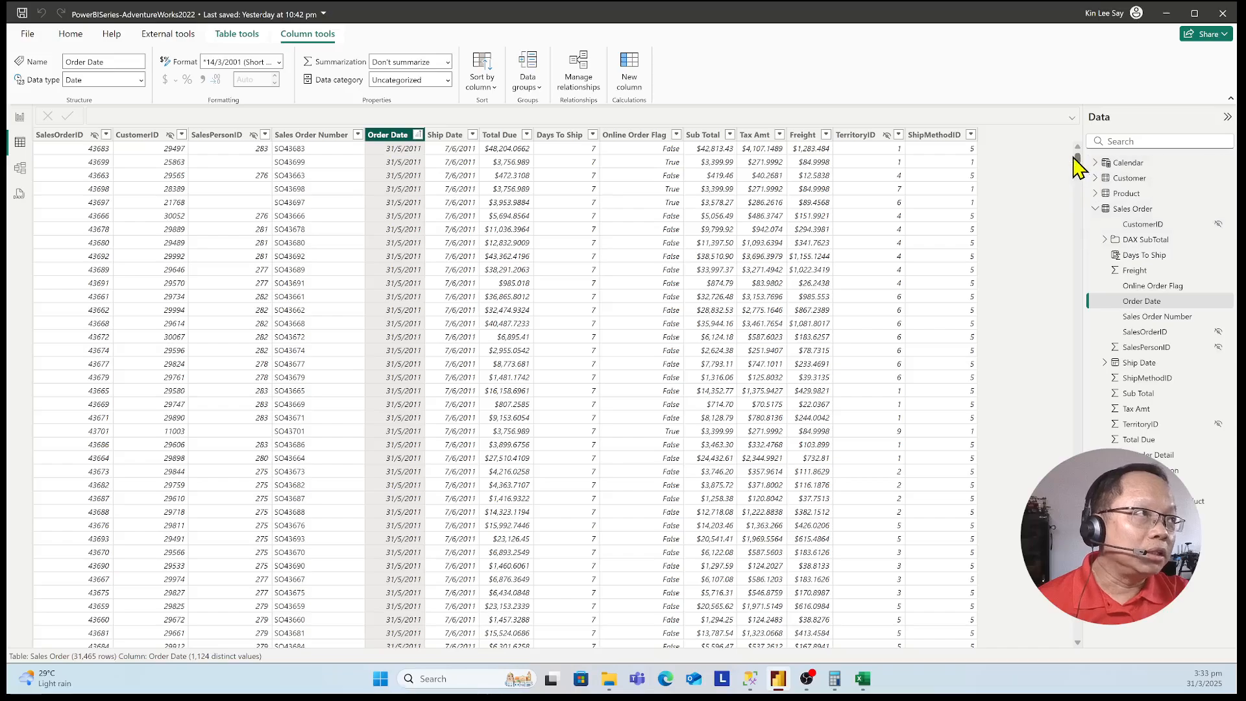
drag(1077, 159, 1092, 660)
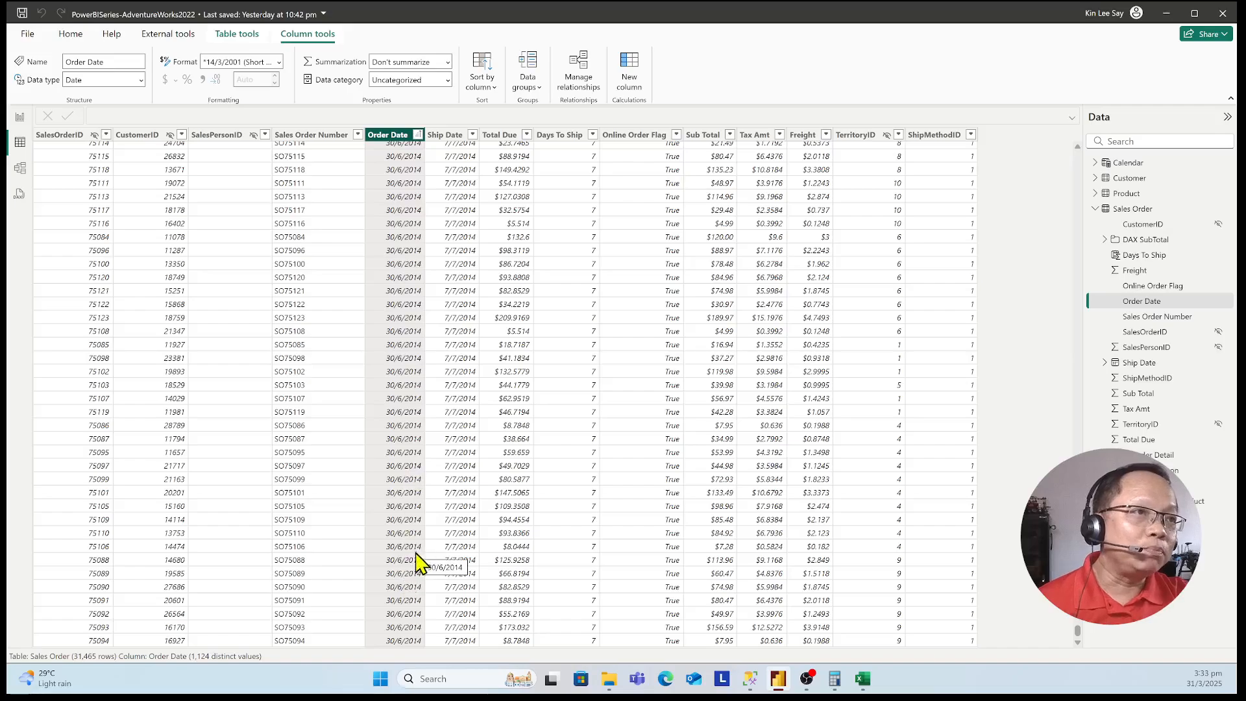
scroll(383, 627, up, 7)
scroll(383, 626, down, 7)
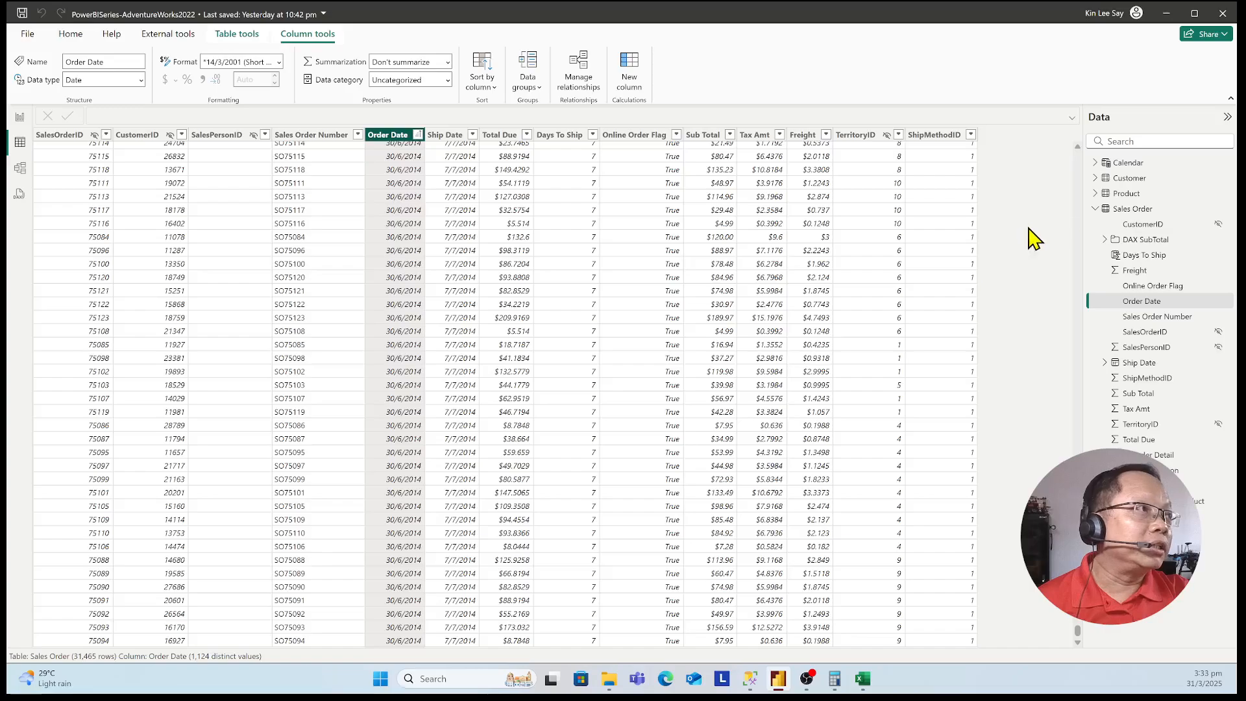
click(1095, 209)
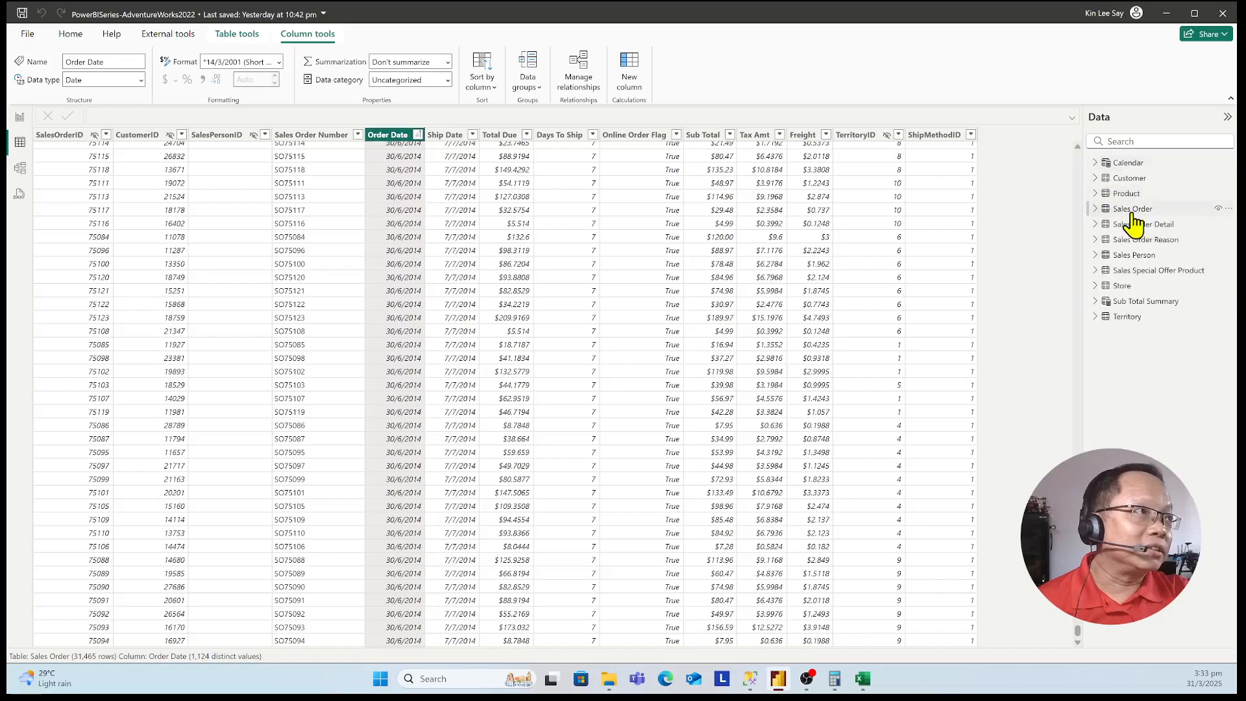
click(1128, 163)
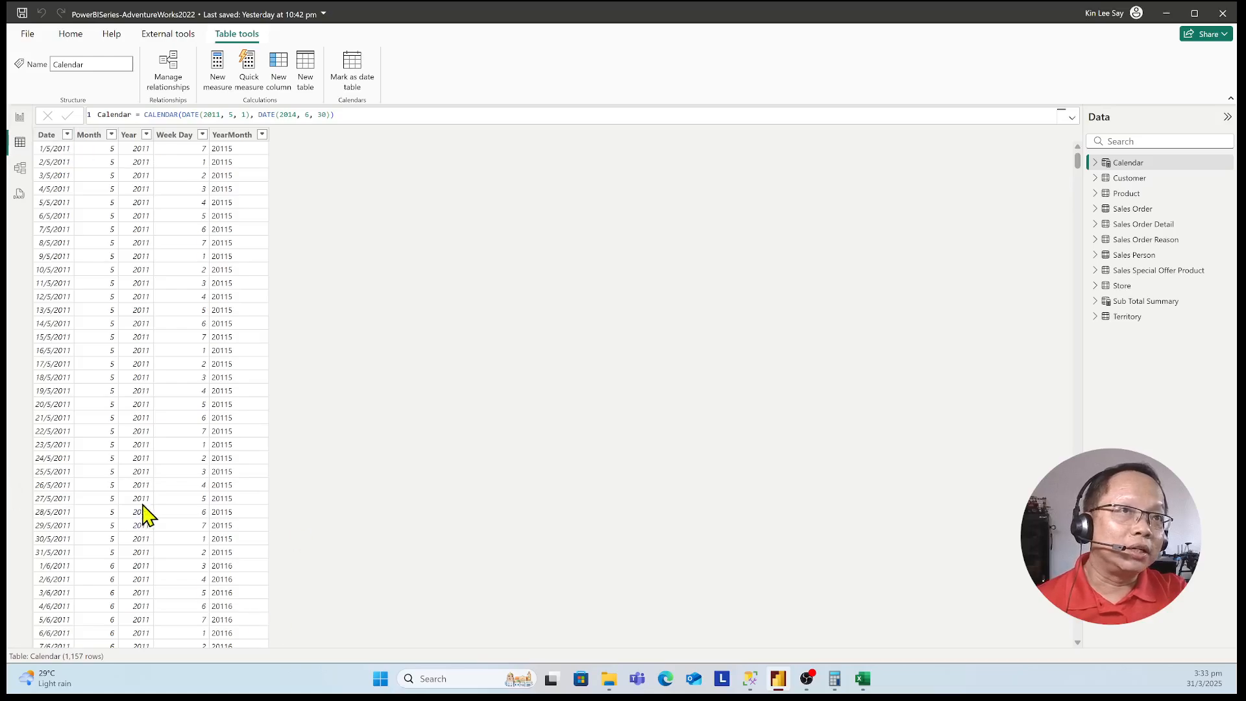
Return to the report and compare the Year, Month slicer on the Sales page with the visuals on the Decomposition Tree page.
click(20, 118)
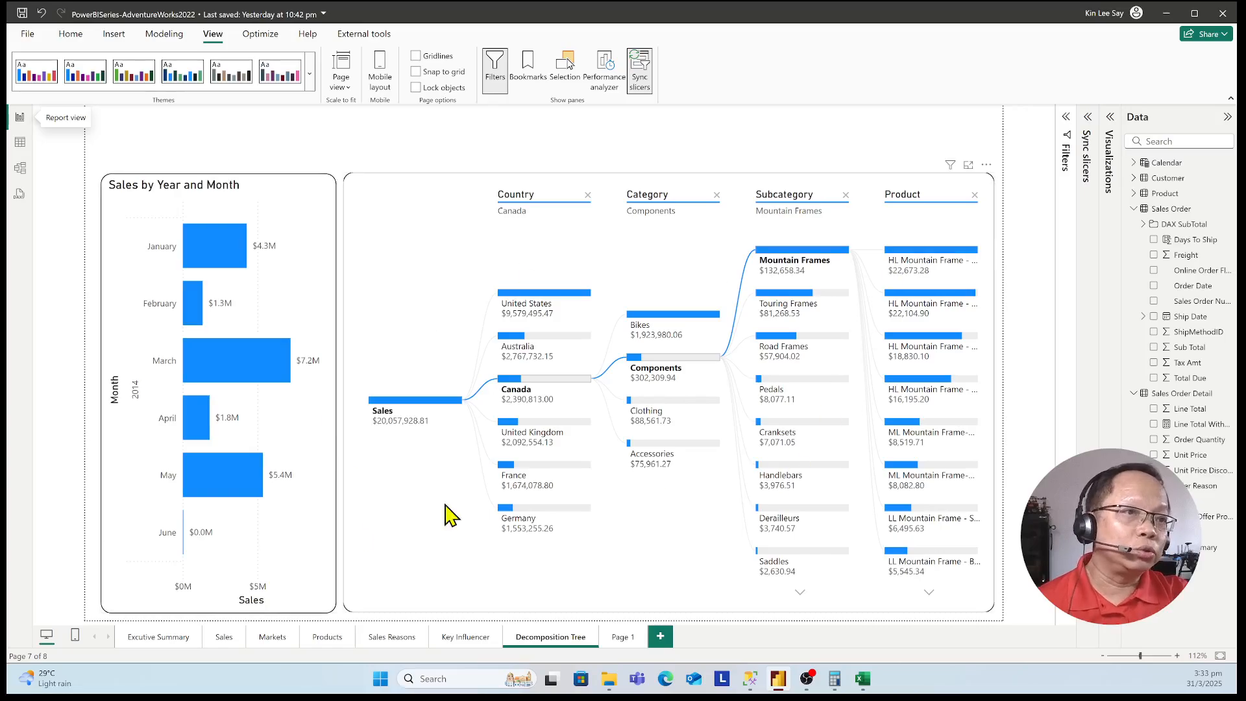
click(224, 637)
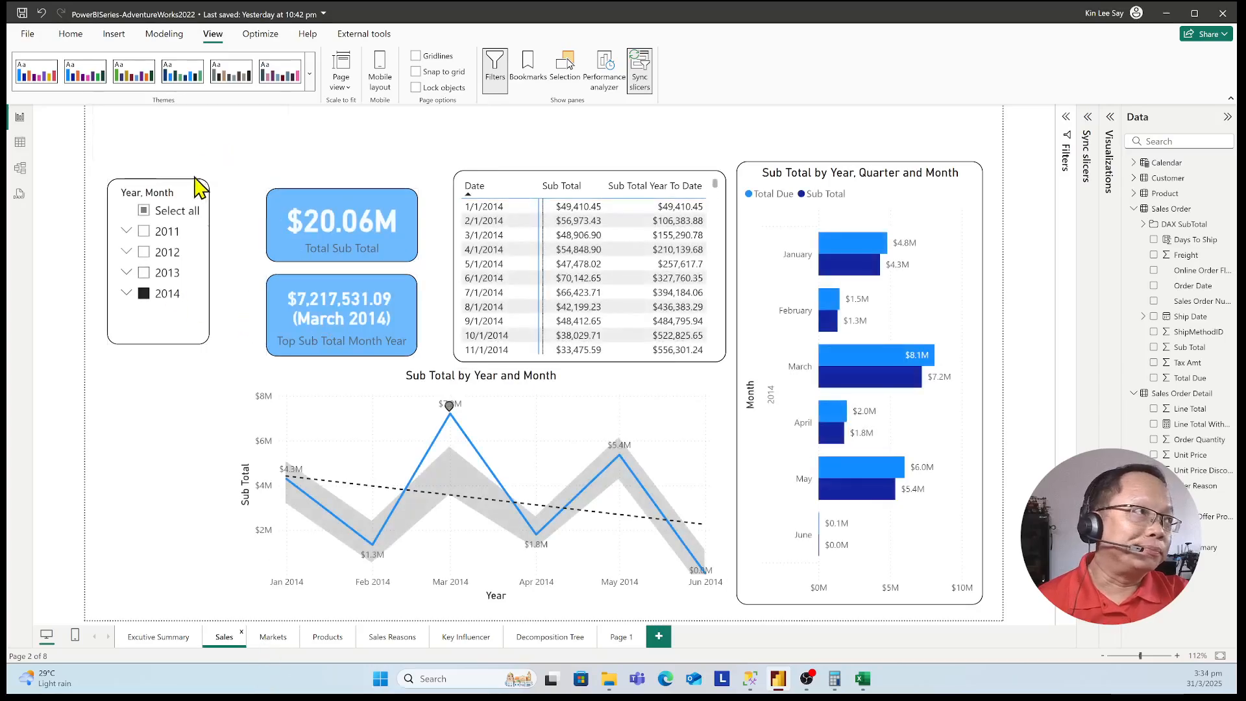
click(168, 350)
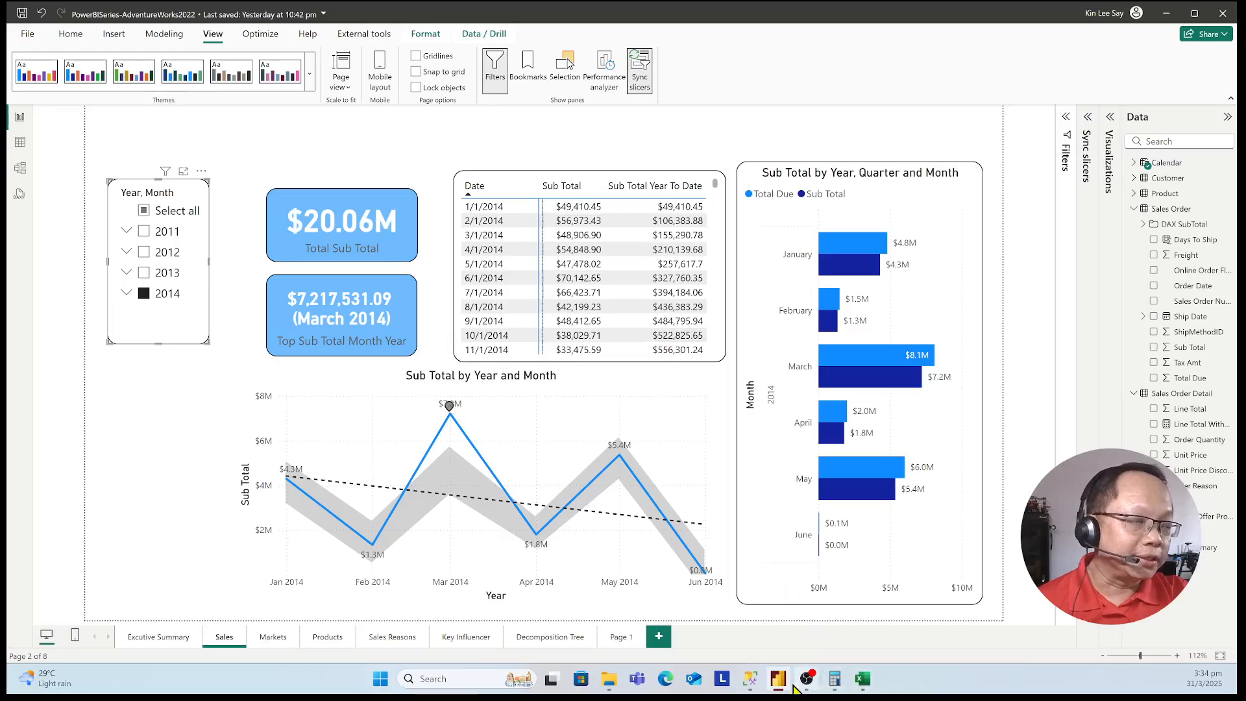
click(537, 639)
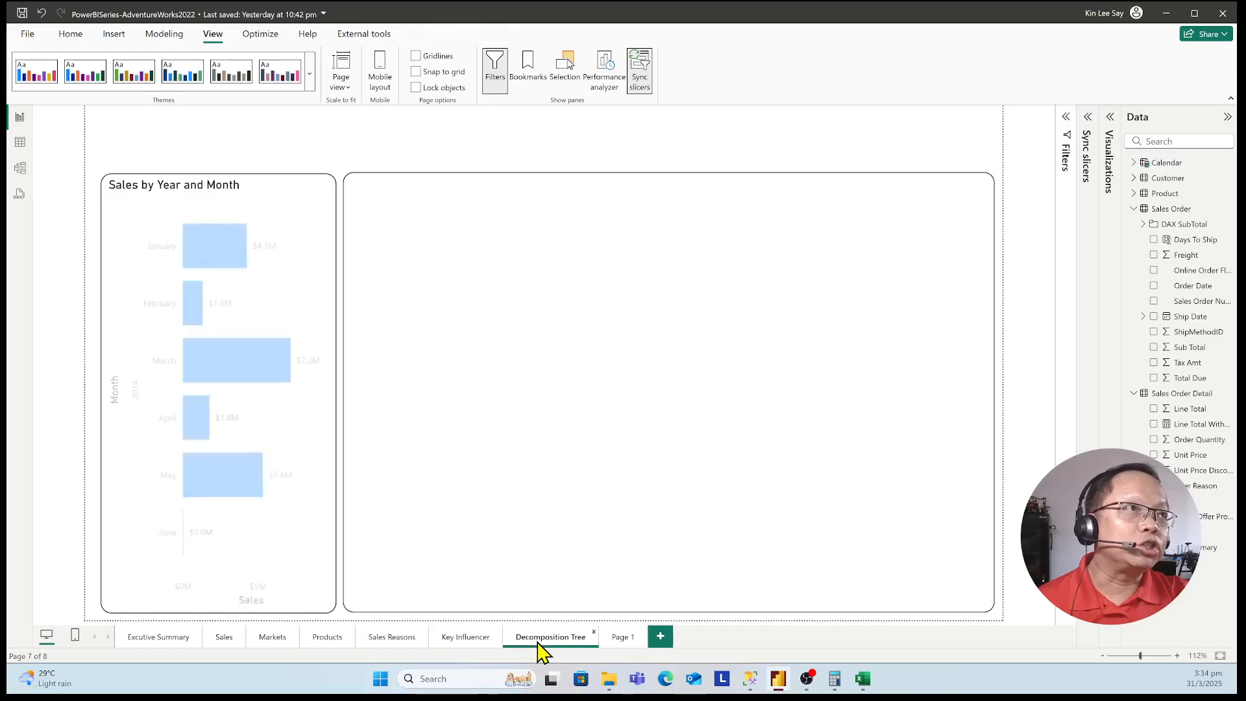
click(221, 638)
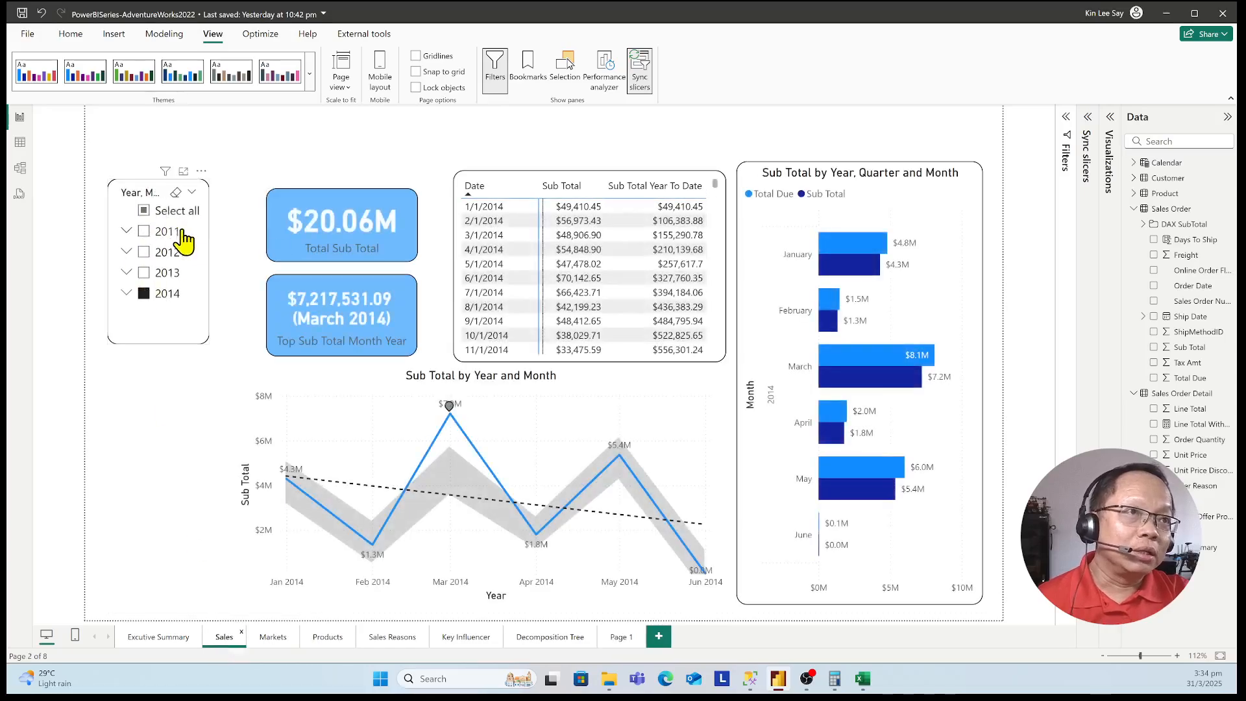
click(578, 641)
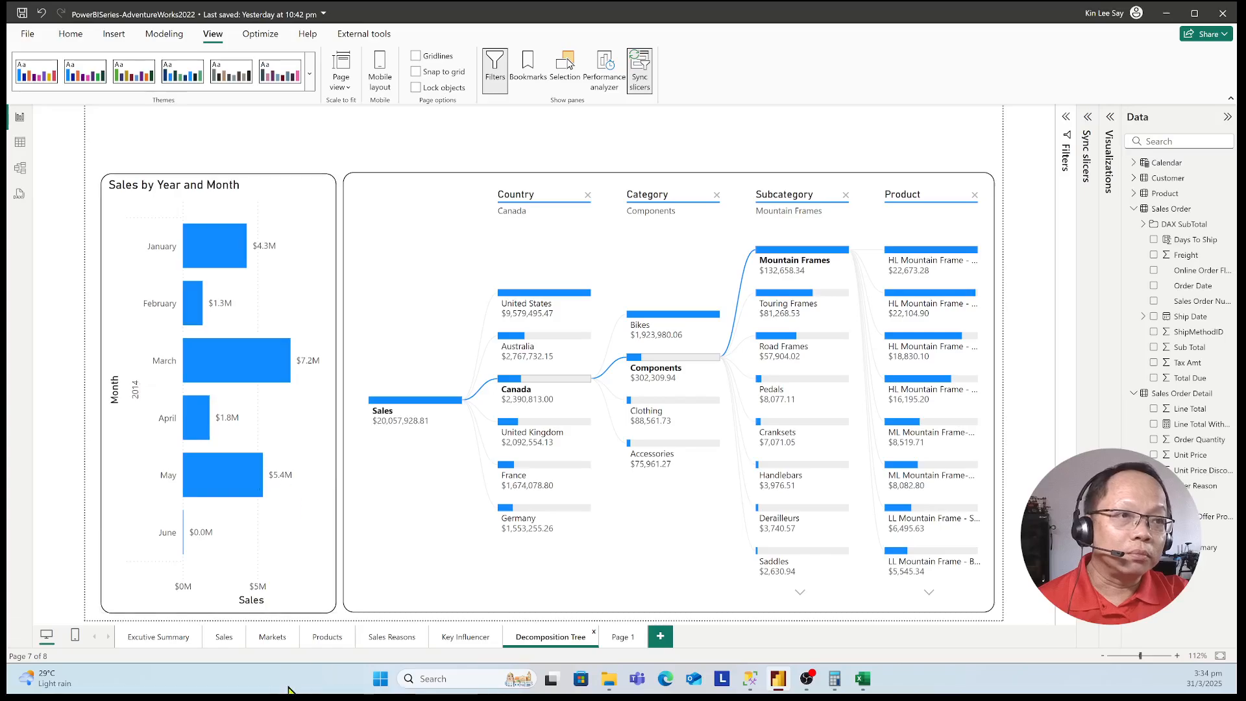
Select all years in the Year, Month slicer on the Sales page and return to the Decomposition Tree page.
click(232, 641)
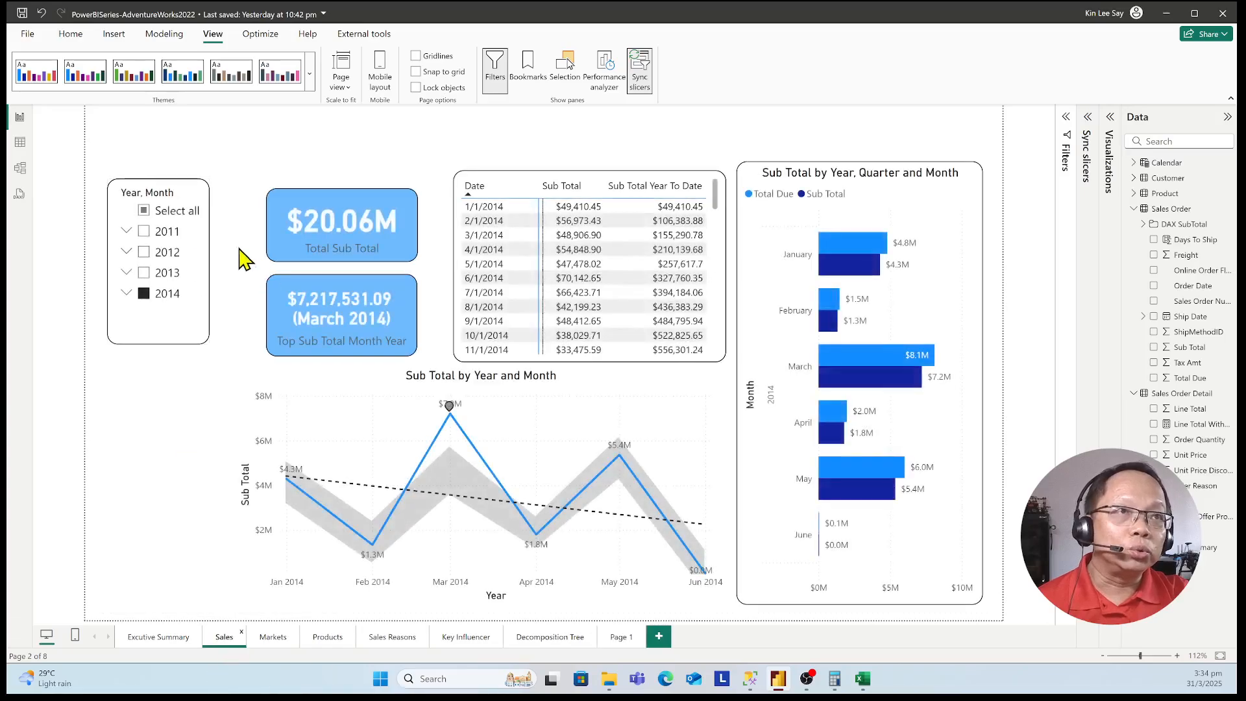
click(144, 212)
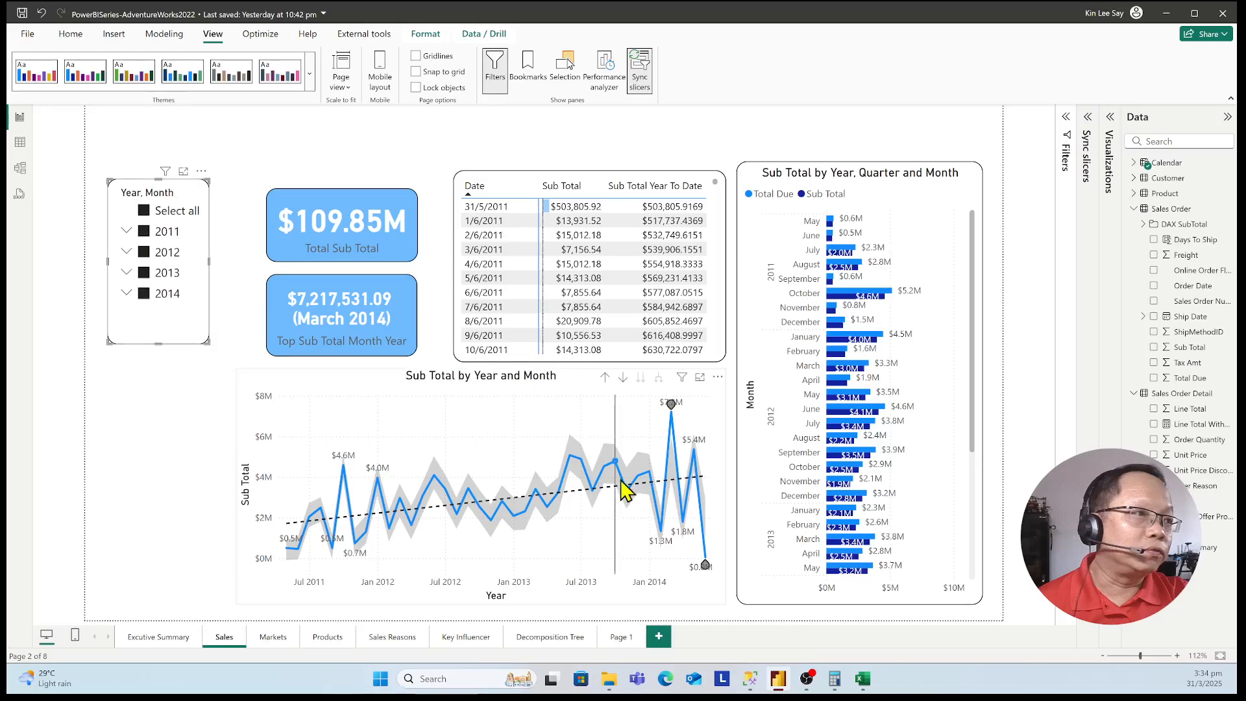
click(549, 637)
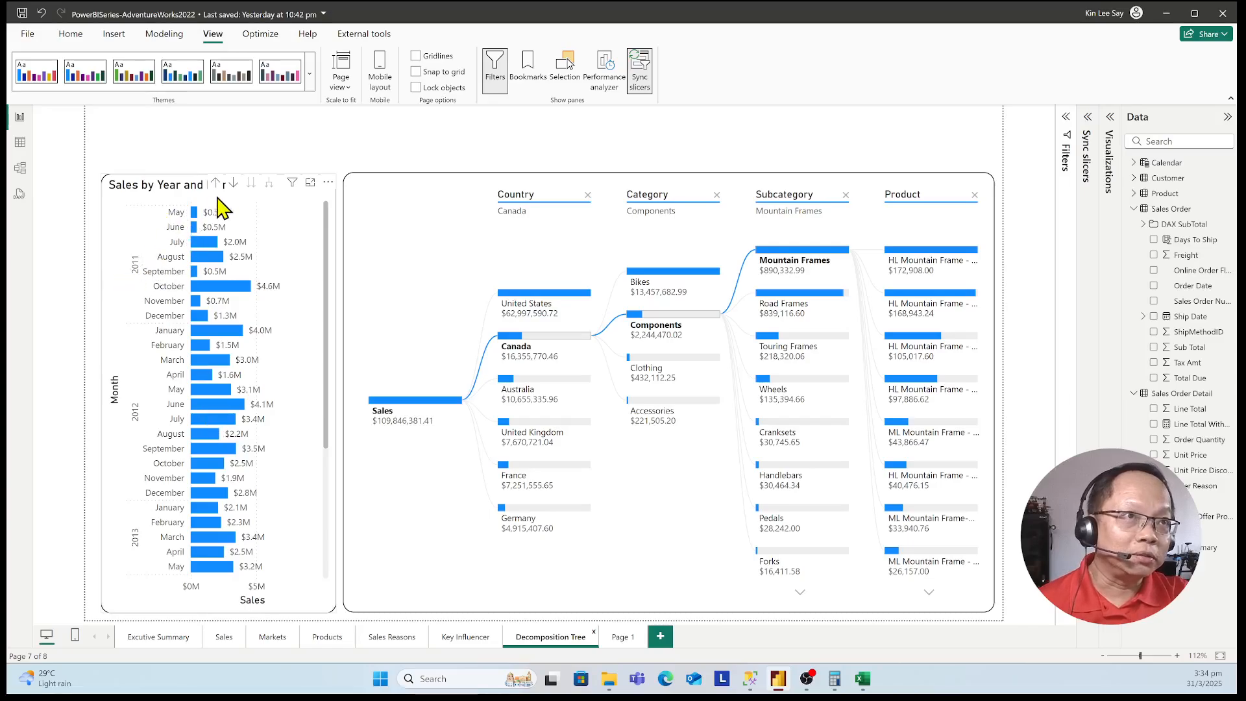
Examine the monthly bars from 2011 through 2014 in the Sales by Year and Month chart.
scroll(204, 513, down, 3)
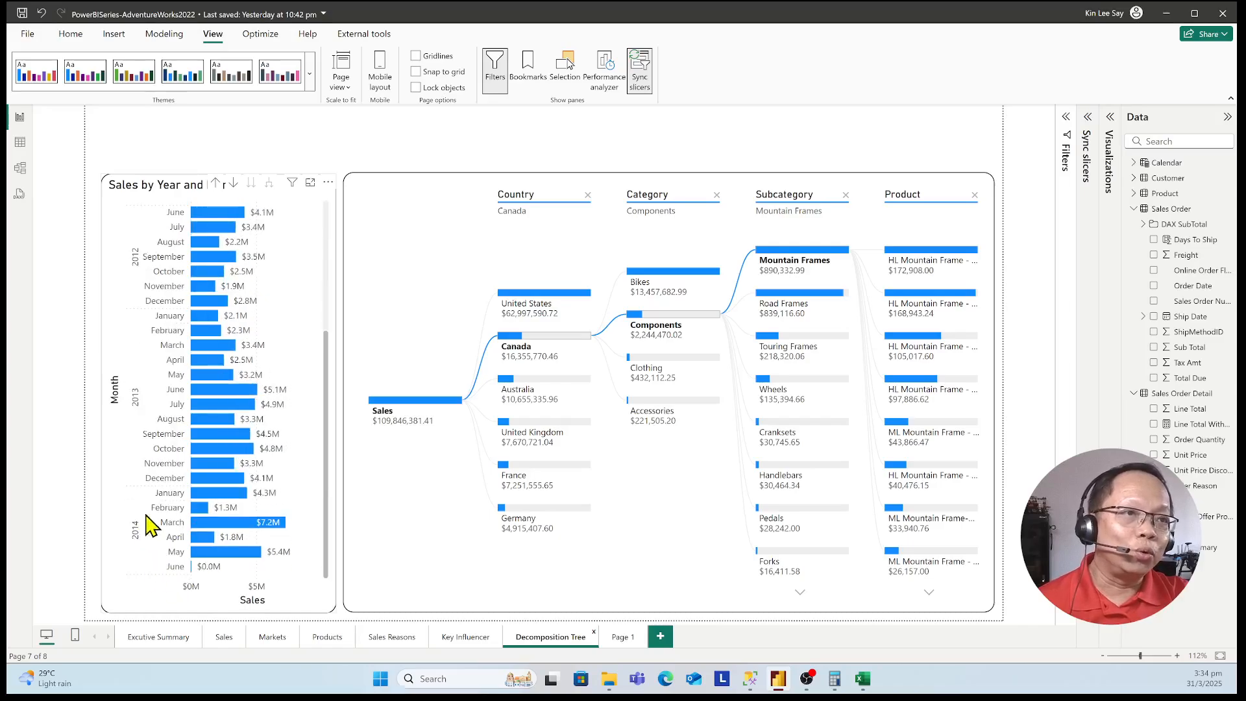
scroll(206, 580, up, 4)
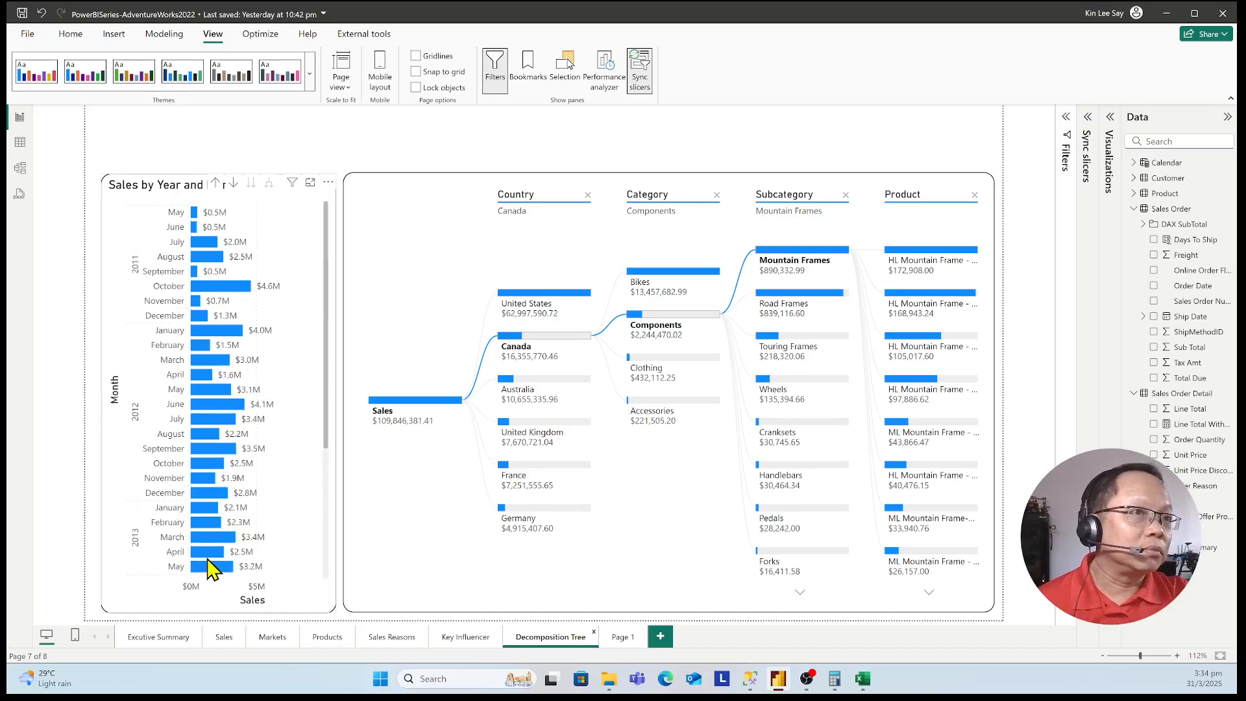
scroll(223, 507, down, 4)
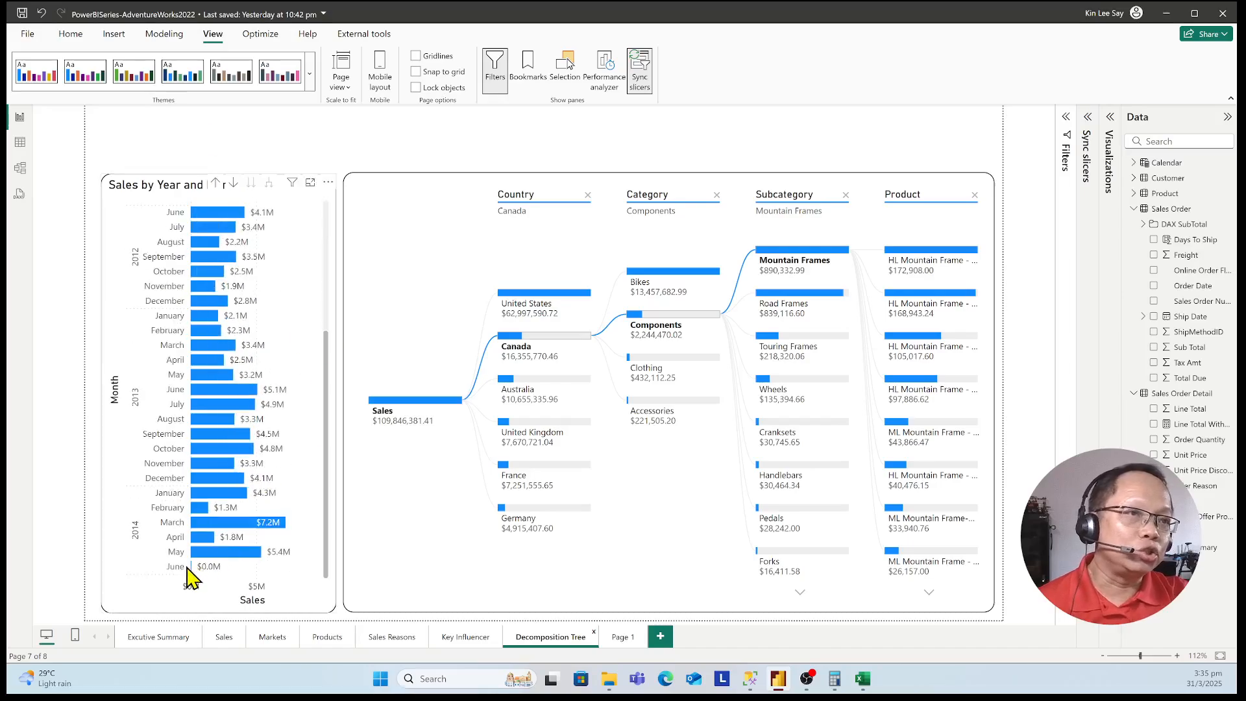
scroll(241, 445, up, 5)
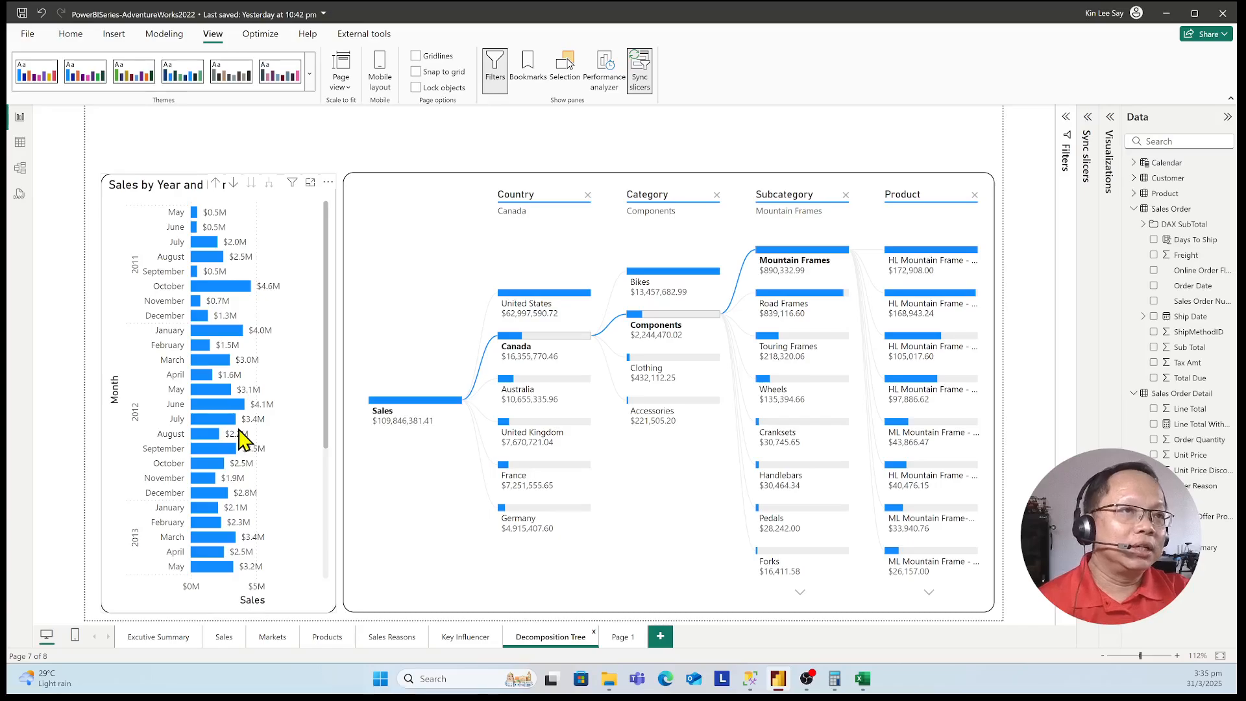
scroll(241, 442, down, 5)
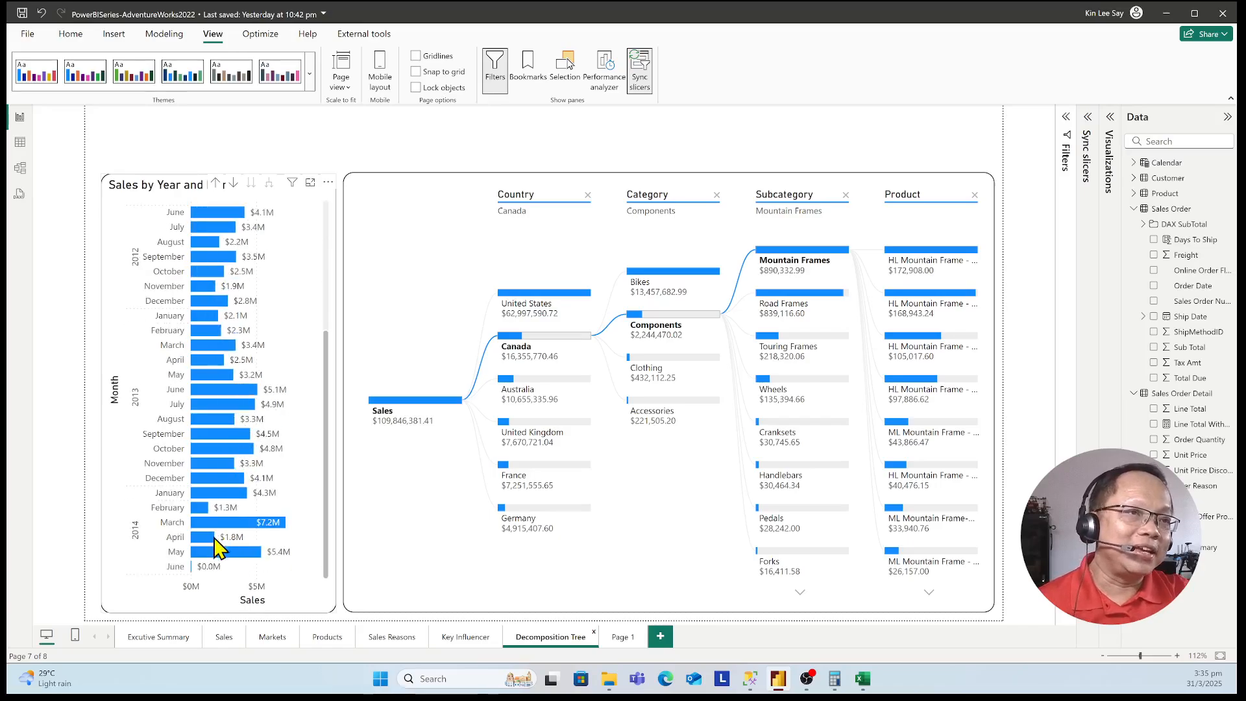
scroll(237, 447, up, 5)
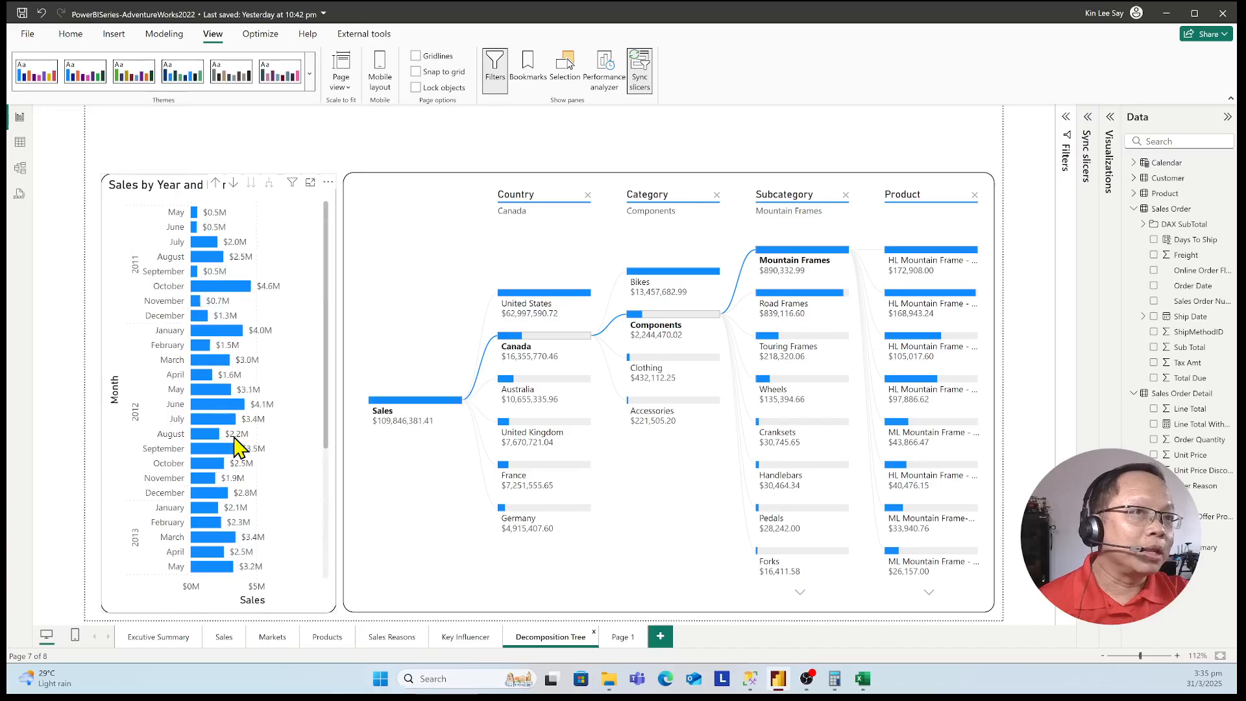
scroll(247, 461, down, 5)
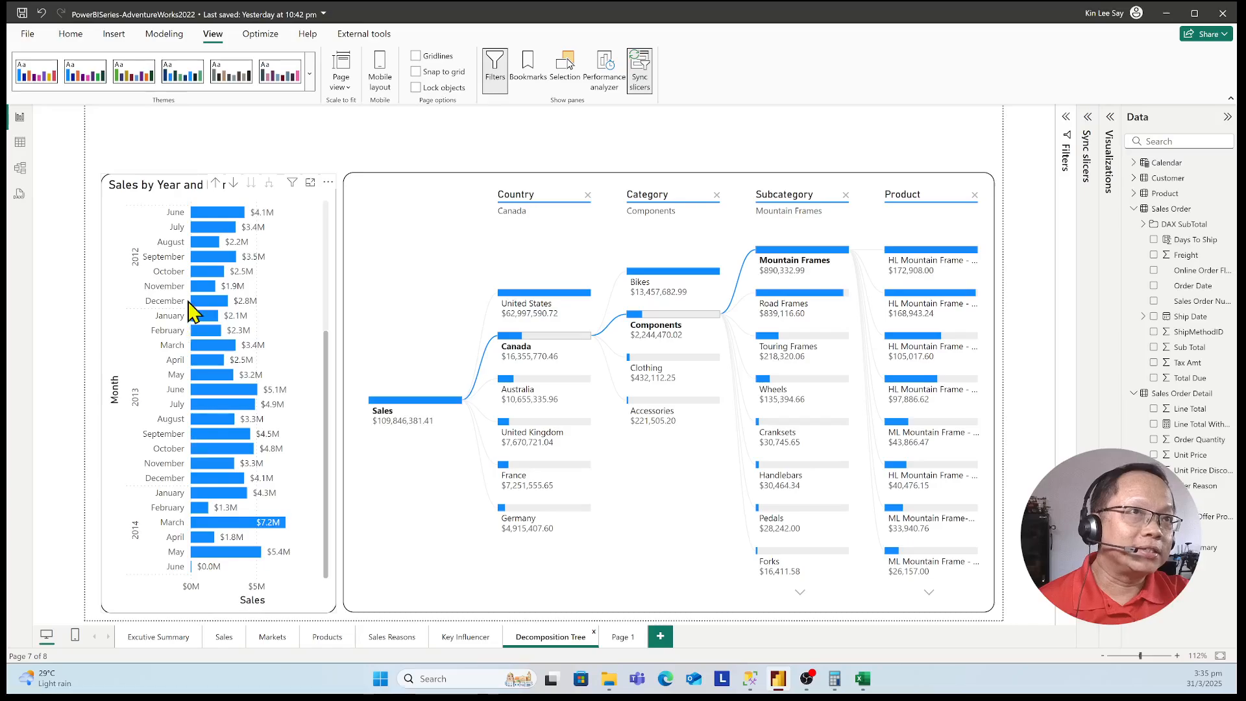
scroll(235, 299, up, 5)
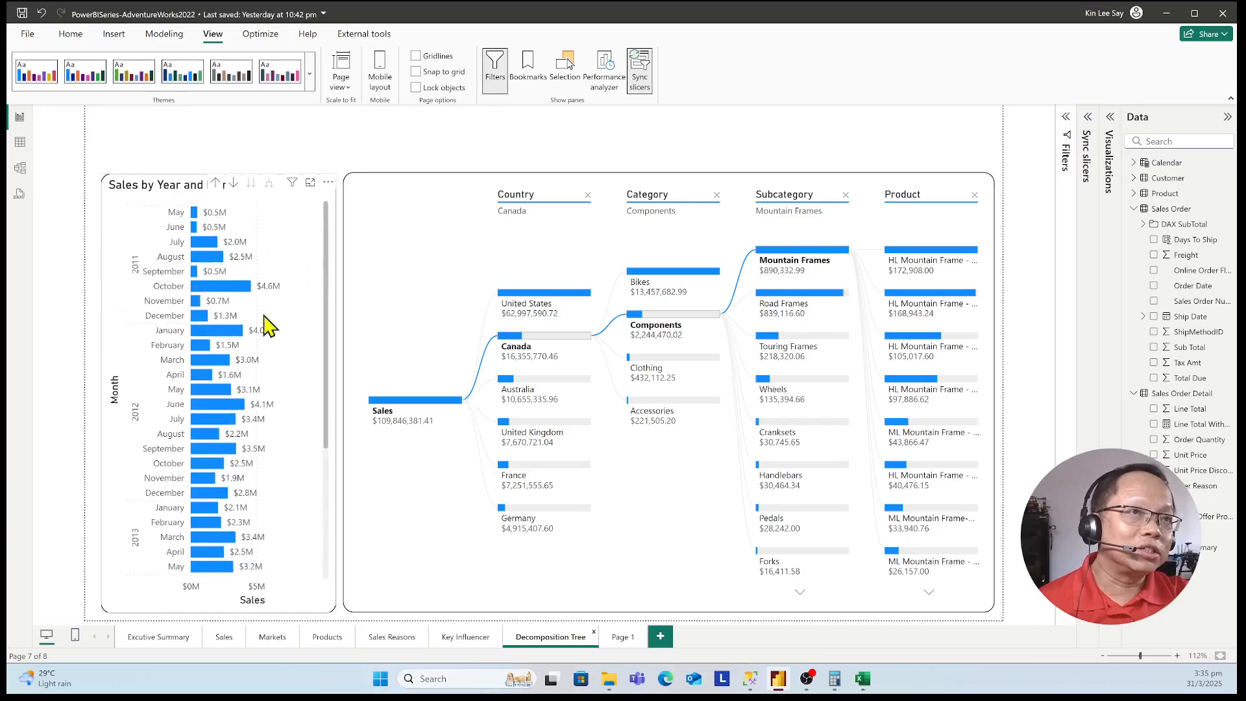
scroll(156, 423, down, 5)
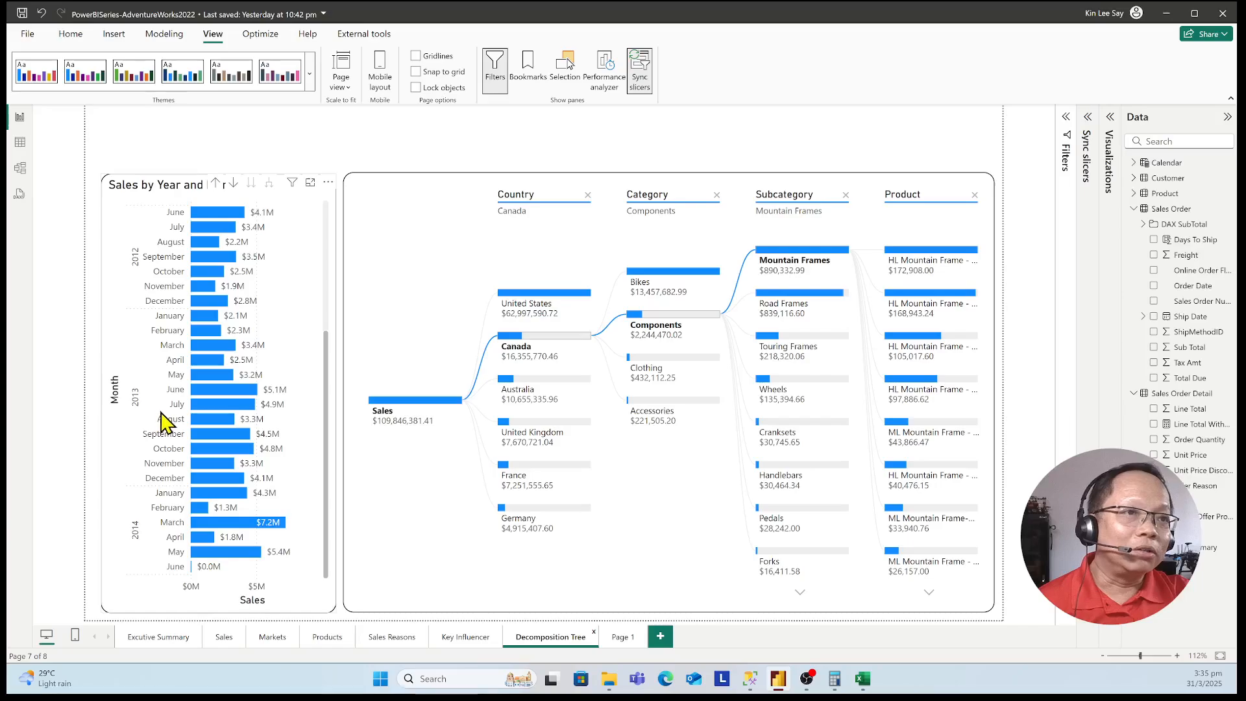
scroll(168, 419, up, 5)
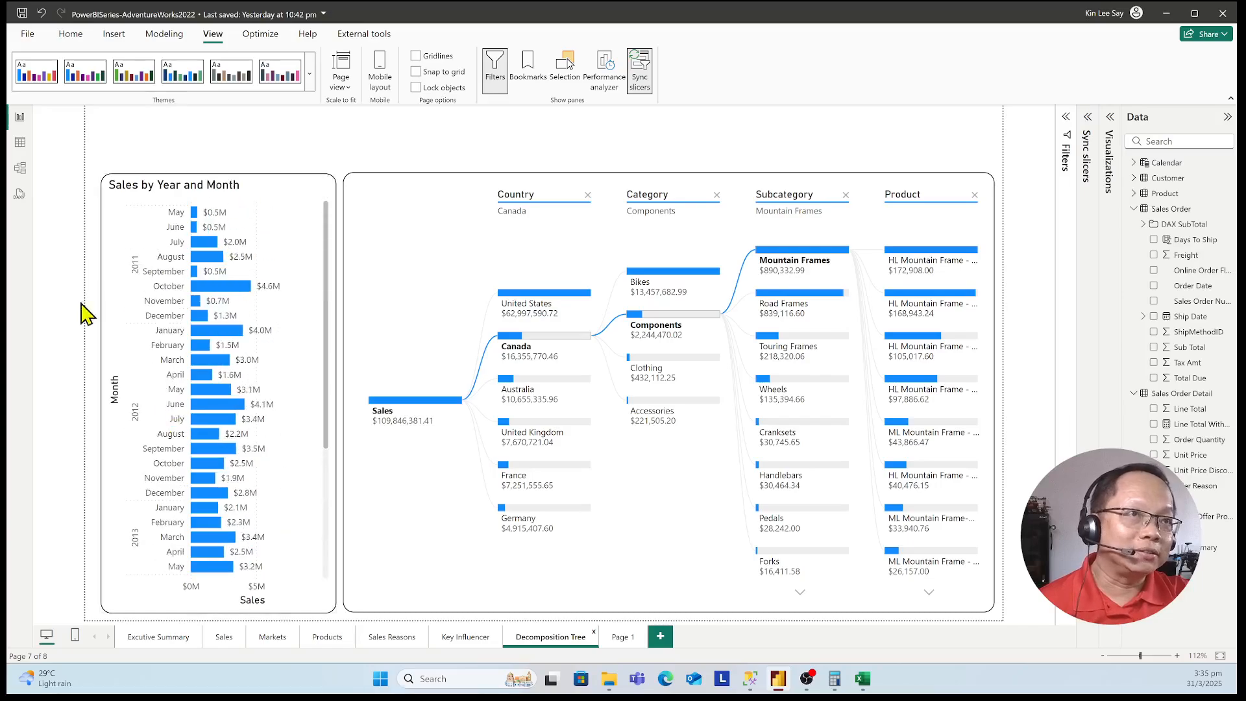
scroll(128, 476, down, 5)
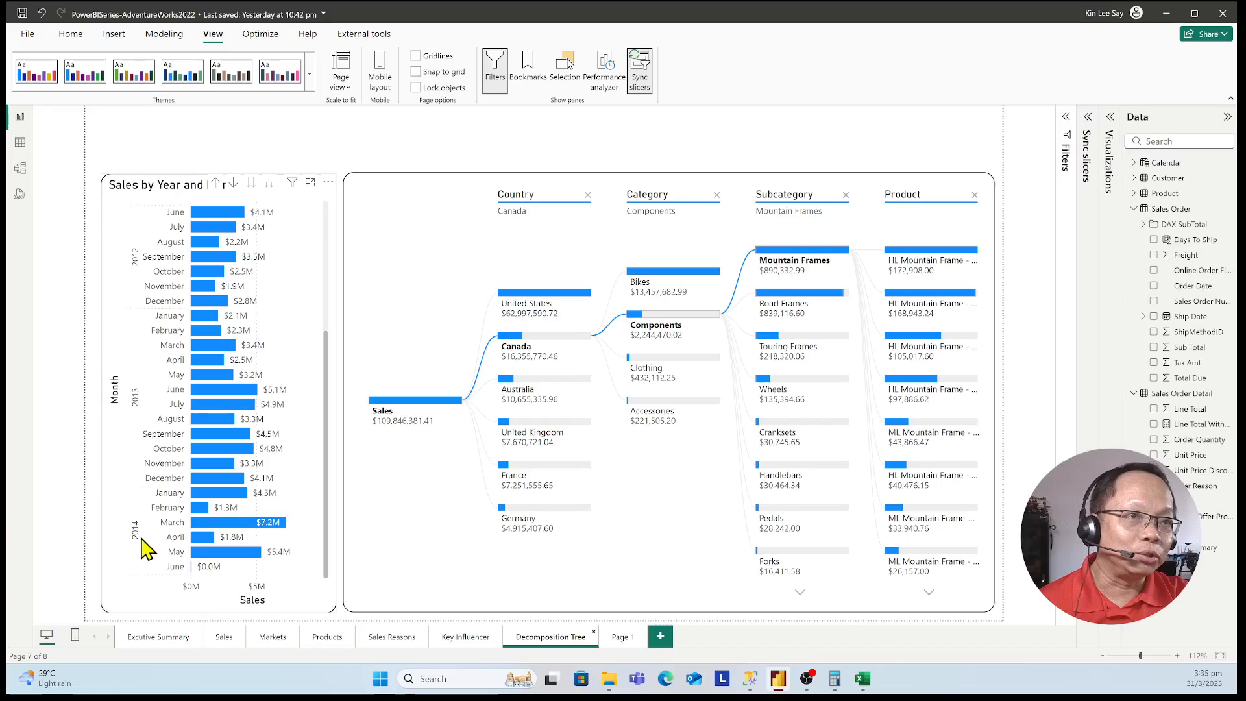
scroll(268, 410, up, 5)
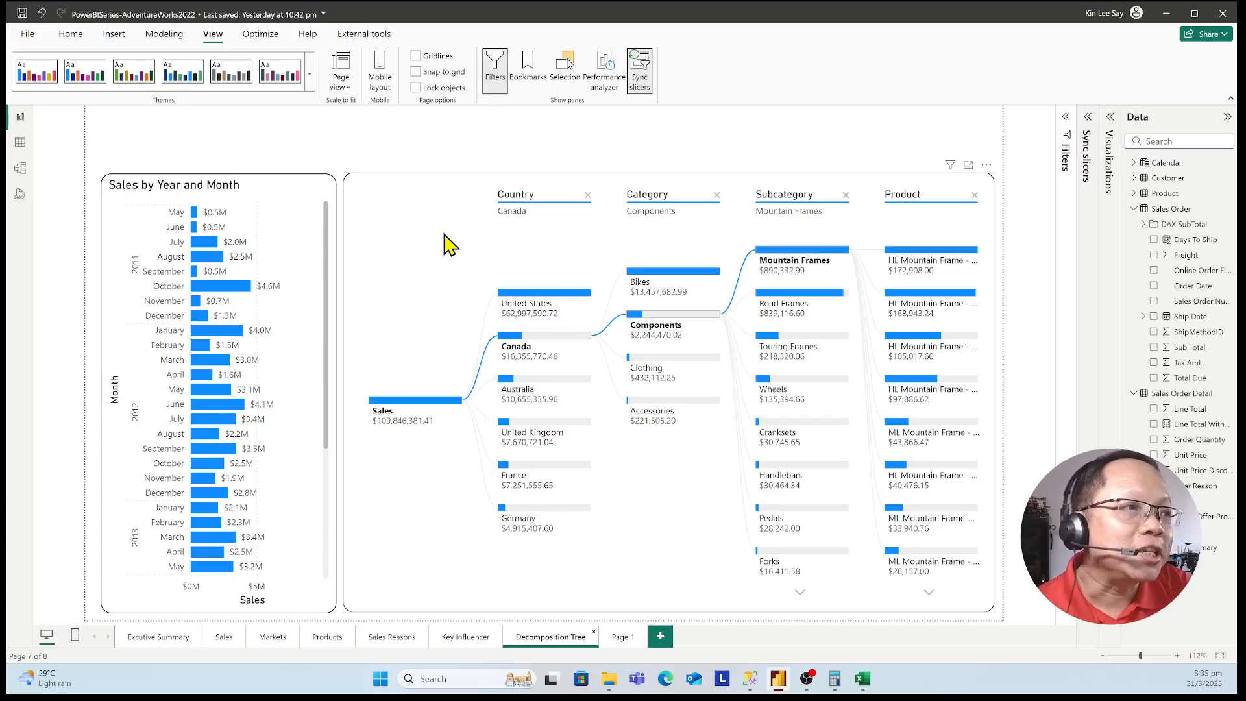
Collapse the decomposition tree to its Sales root and show the visual's Analyze and Explain by fields.
click(410, 403)
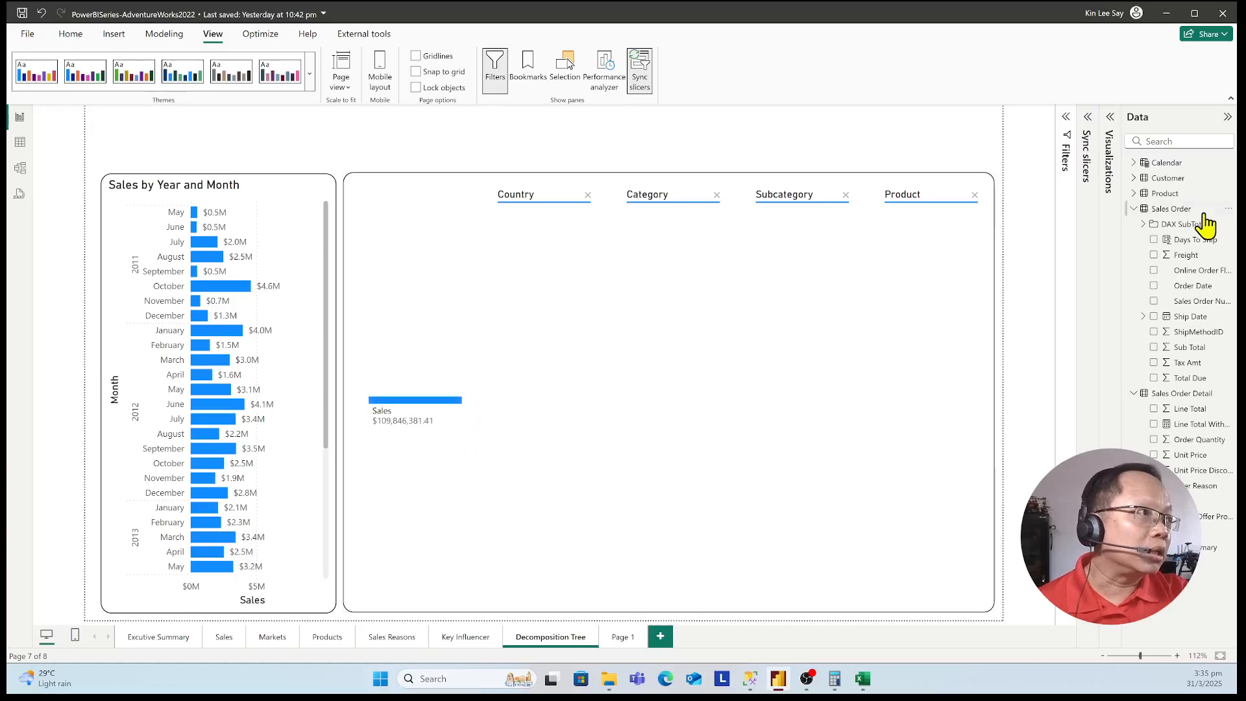
click(386, 235)
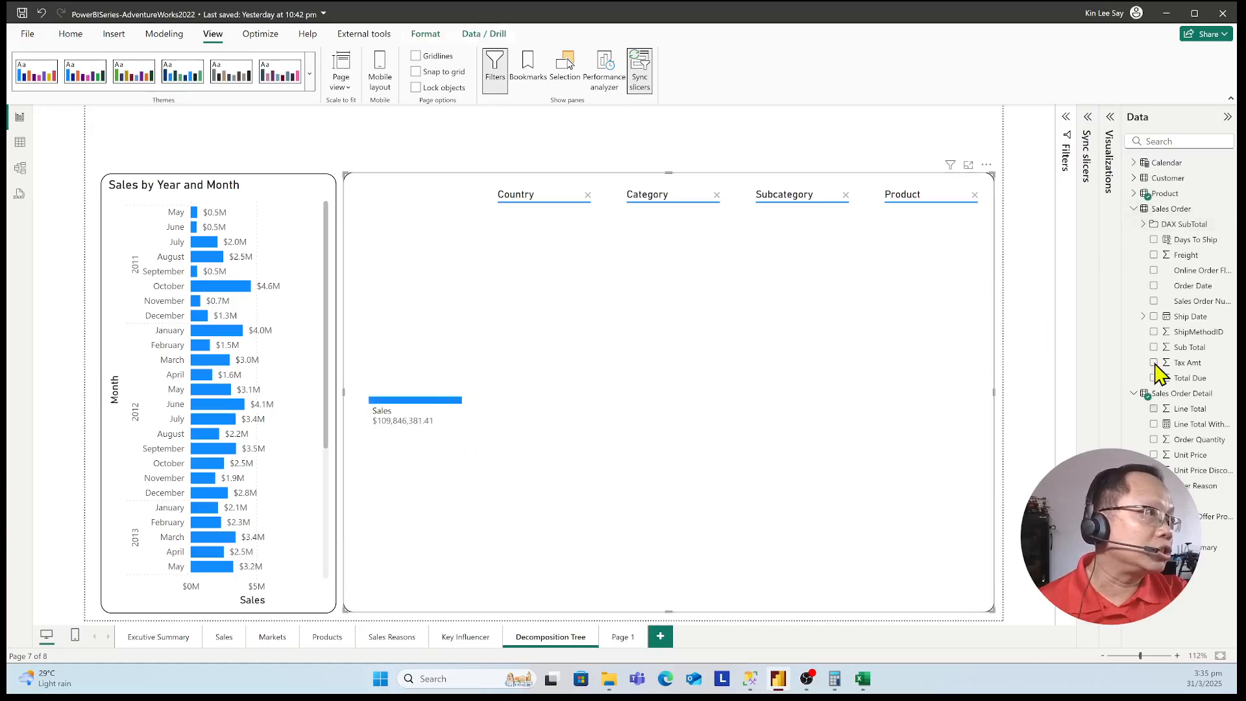
click(1110, 117)
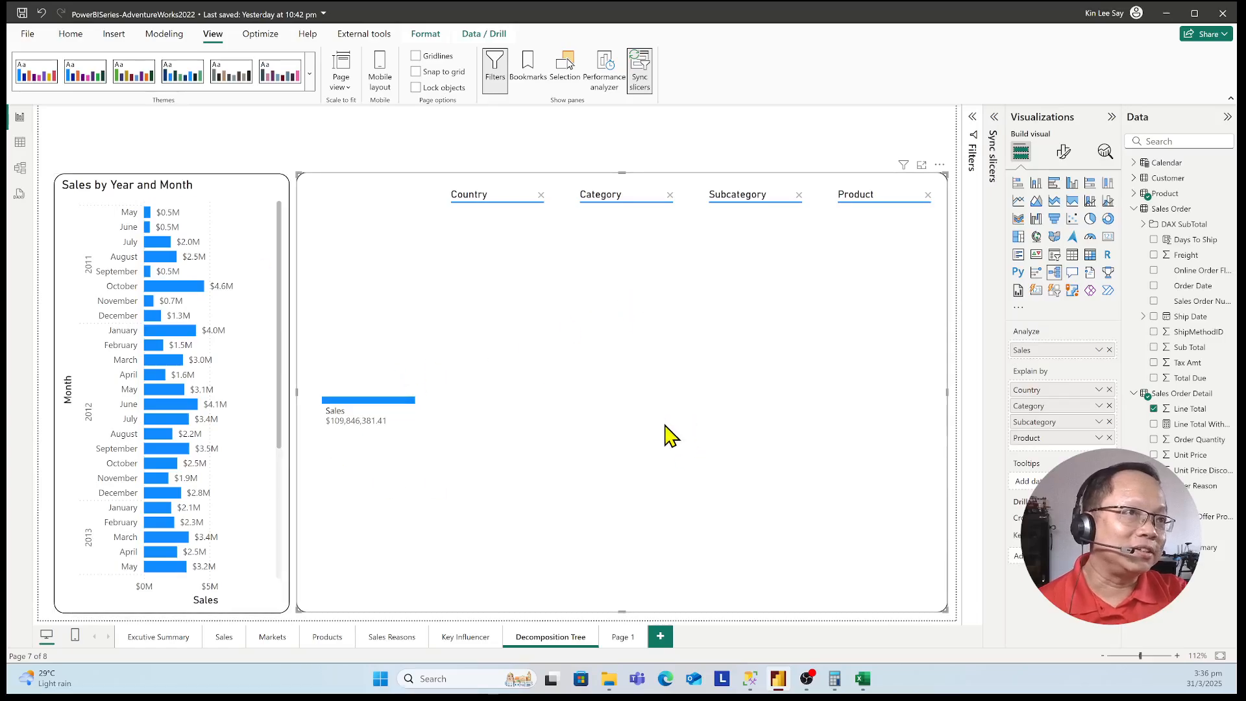
Expand Sales by Country in the decomposition tree, and drill through Australia and Components to the Subcategory level.
click(395, 409)
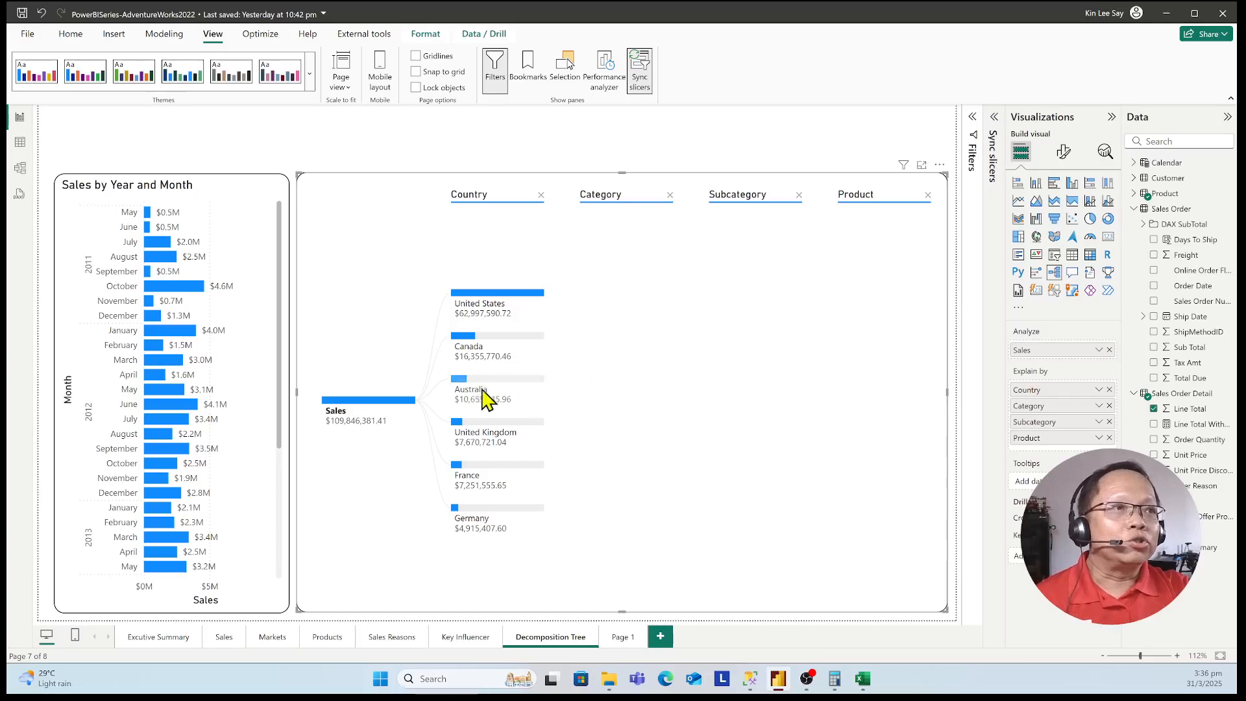
mouse_move(465, 320)
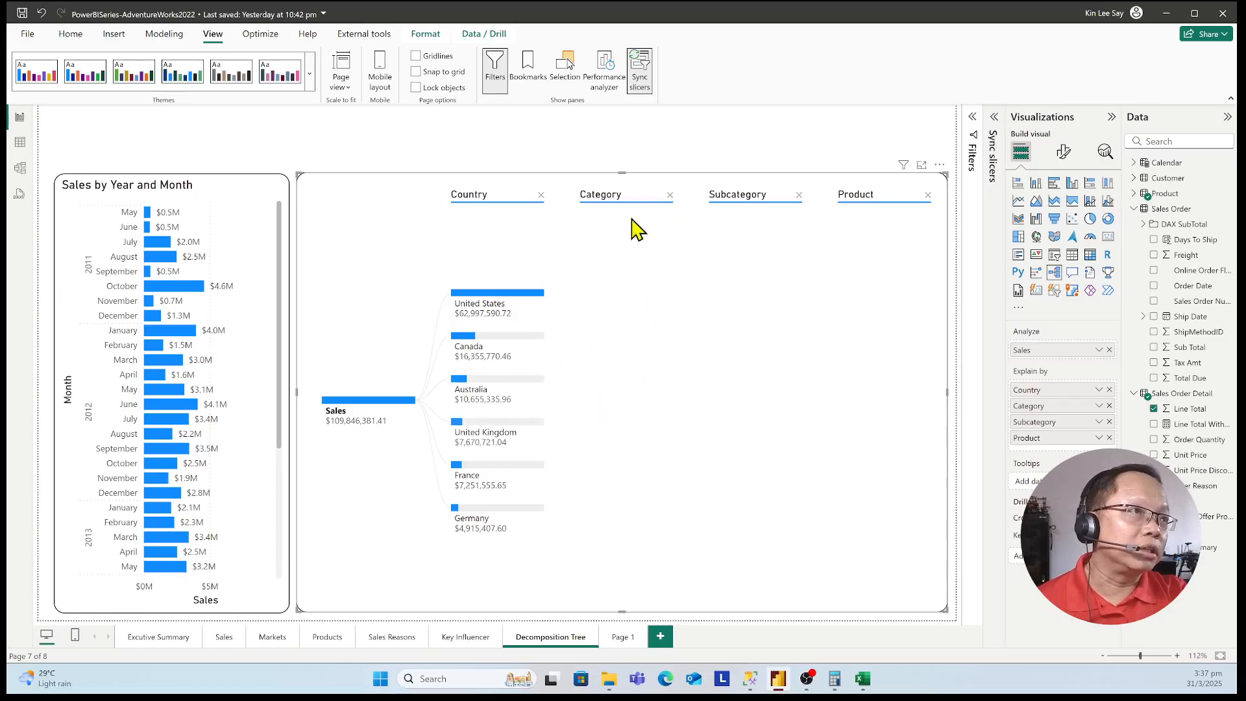
click(499, 389)
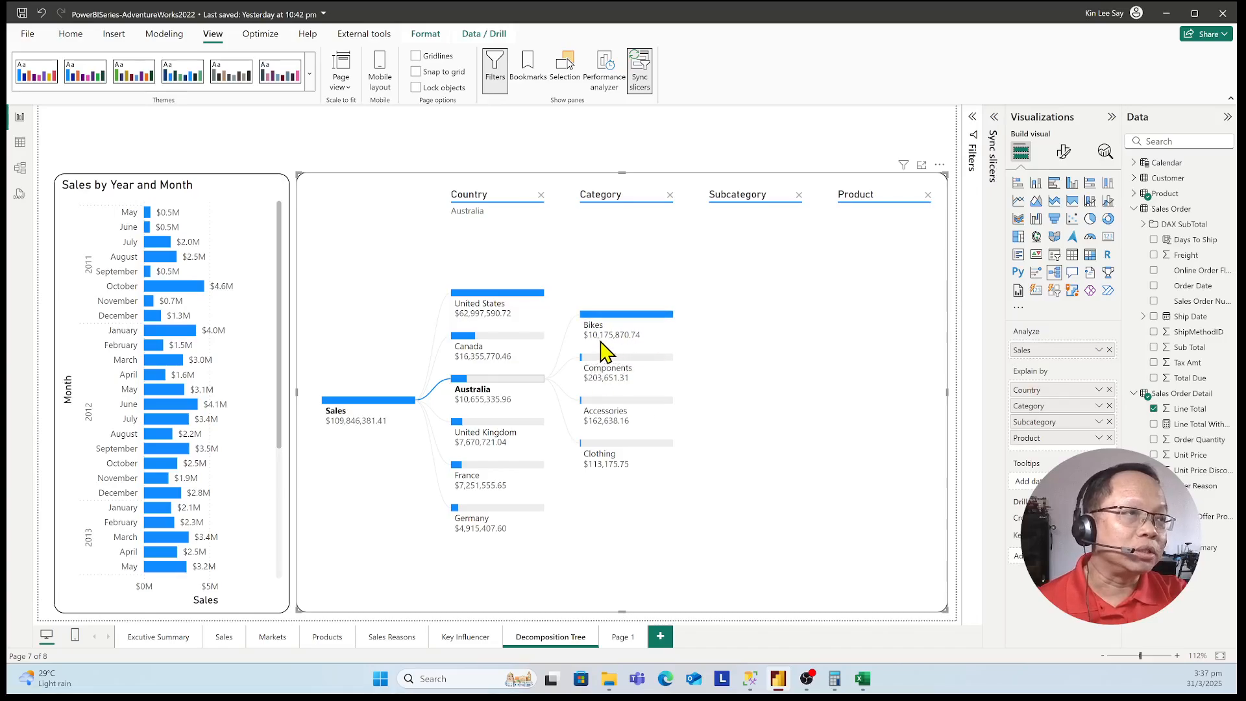
mouse_move(612, 349)
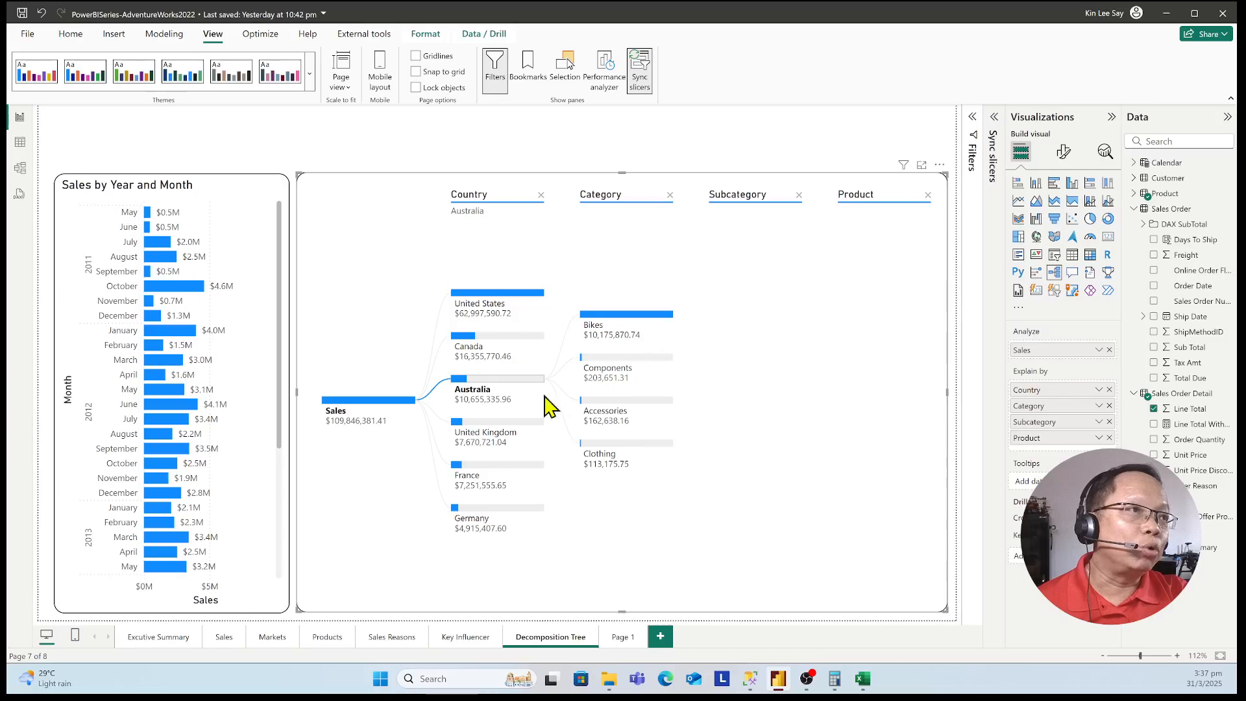
click(656, 364)
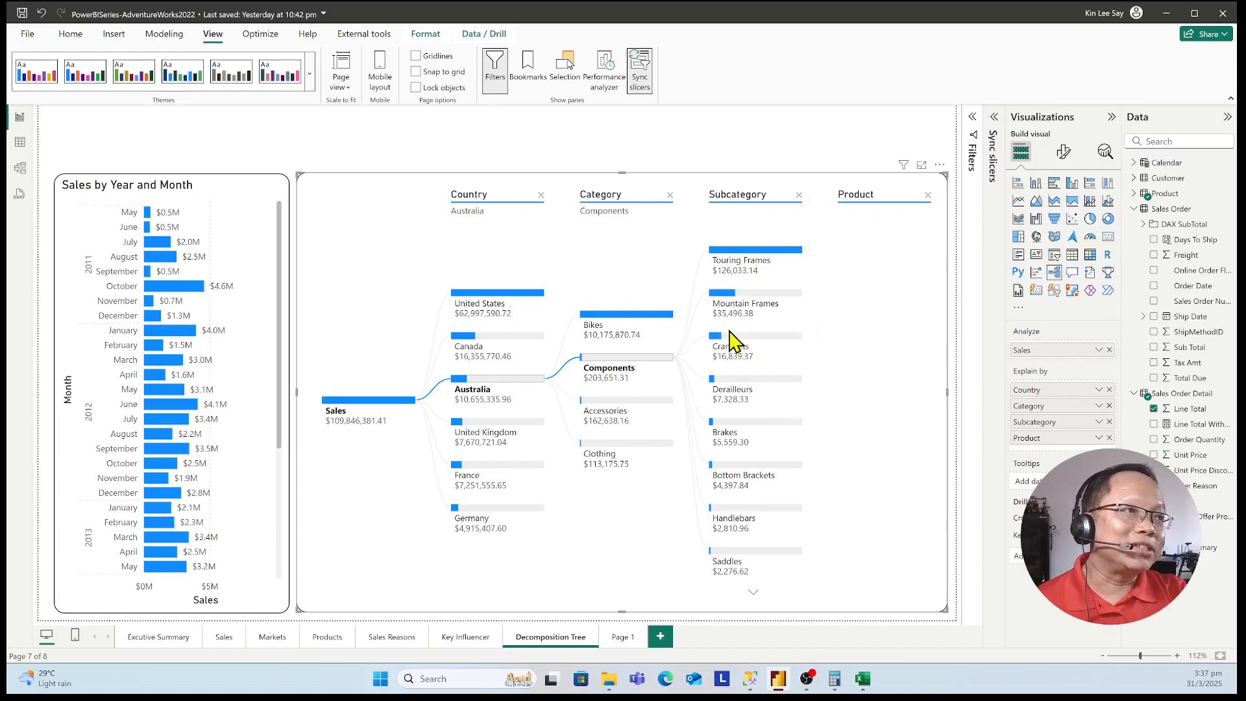
mouse_move(729, 324)
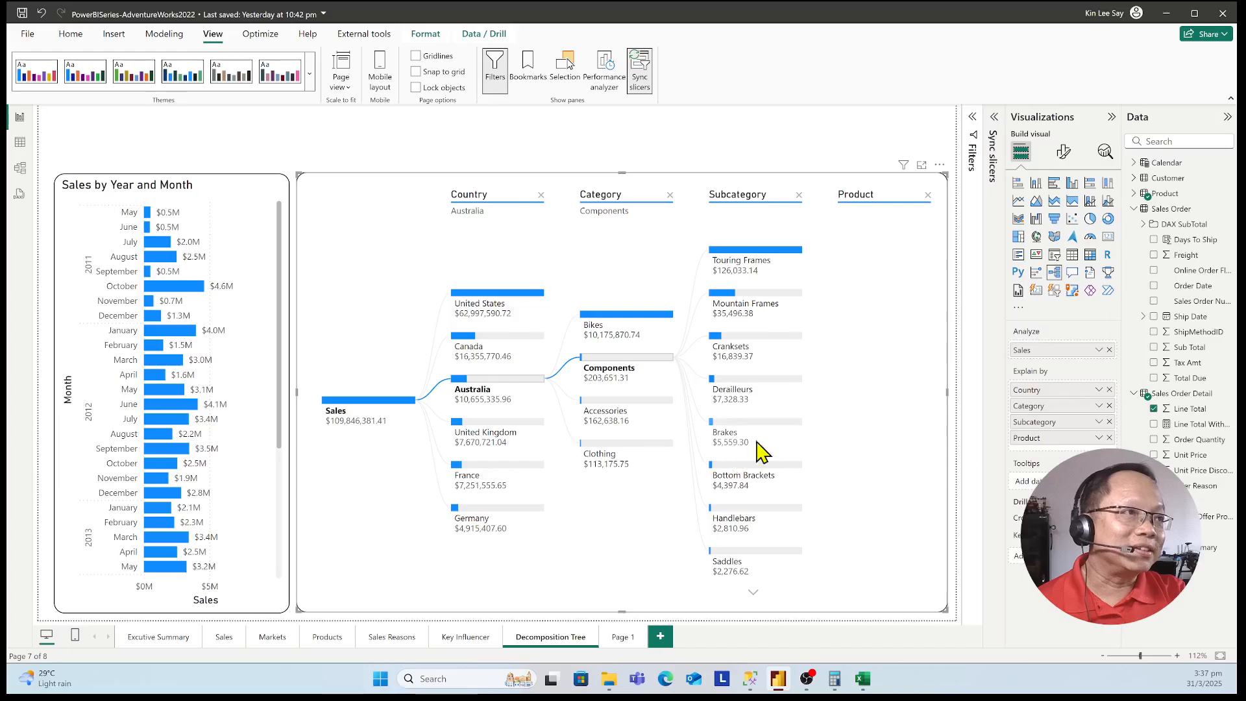
Browse Australia's Components subcategories, expand Touring Frames into its products, and check them against the Sales by Year and Month chart.
click(754, 593)
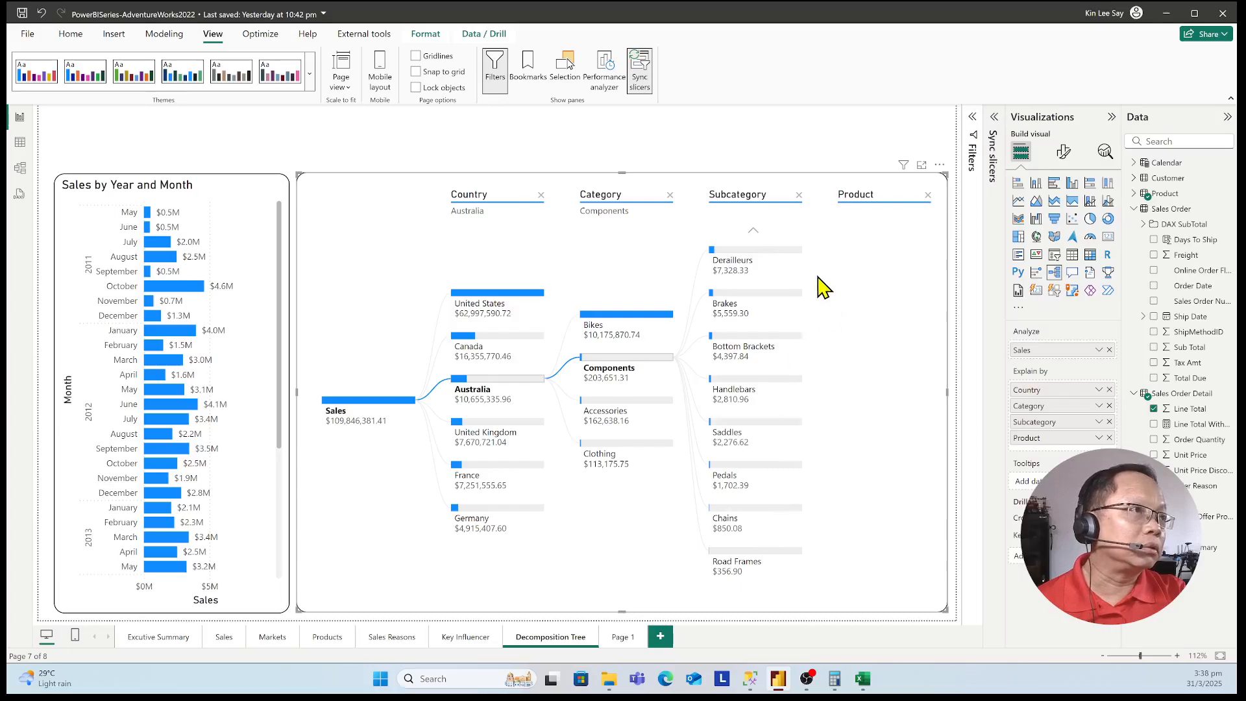
click(753, 230)
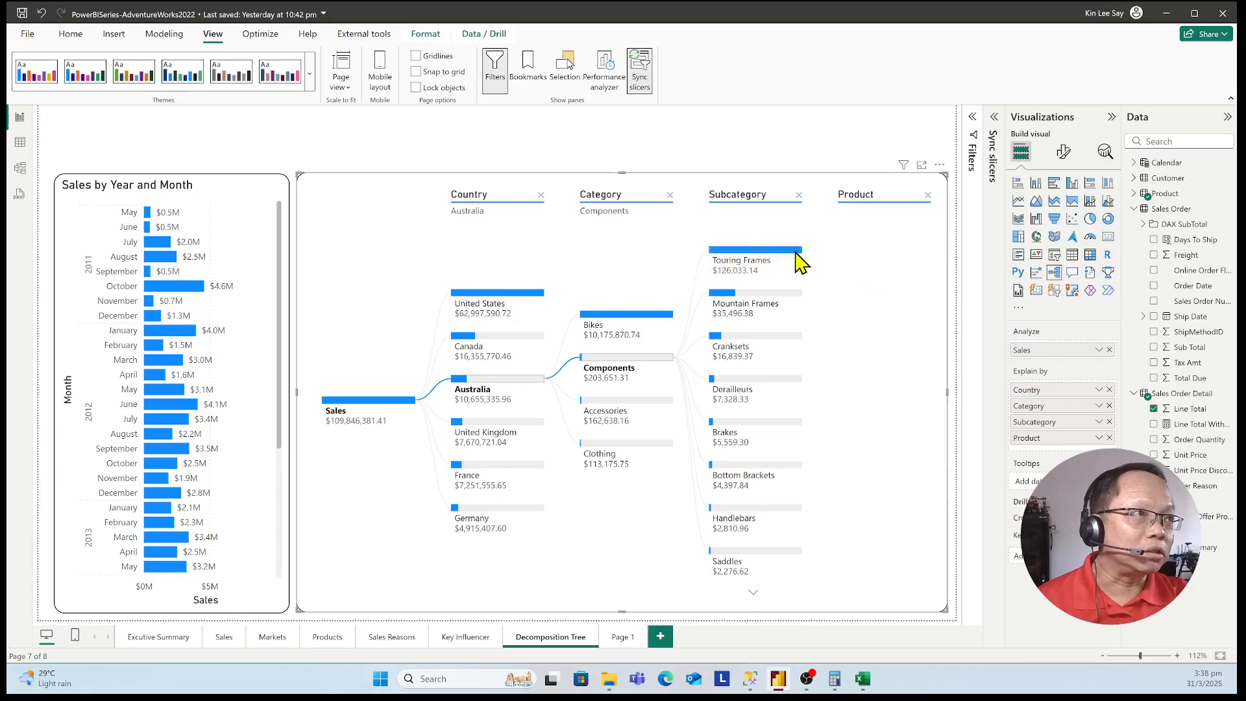
click(734, 259)
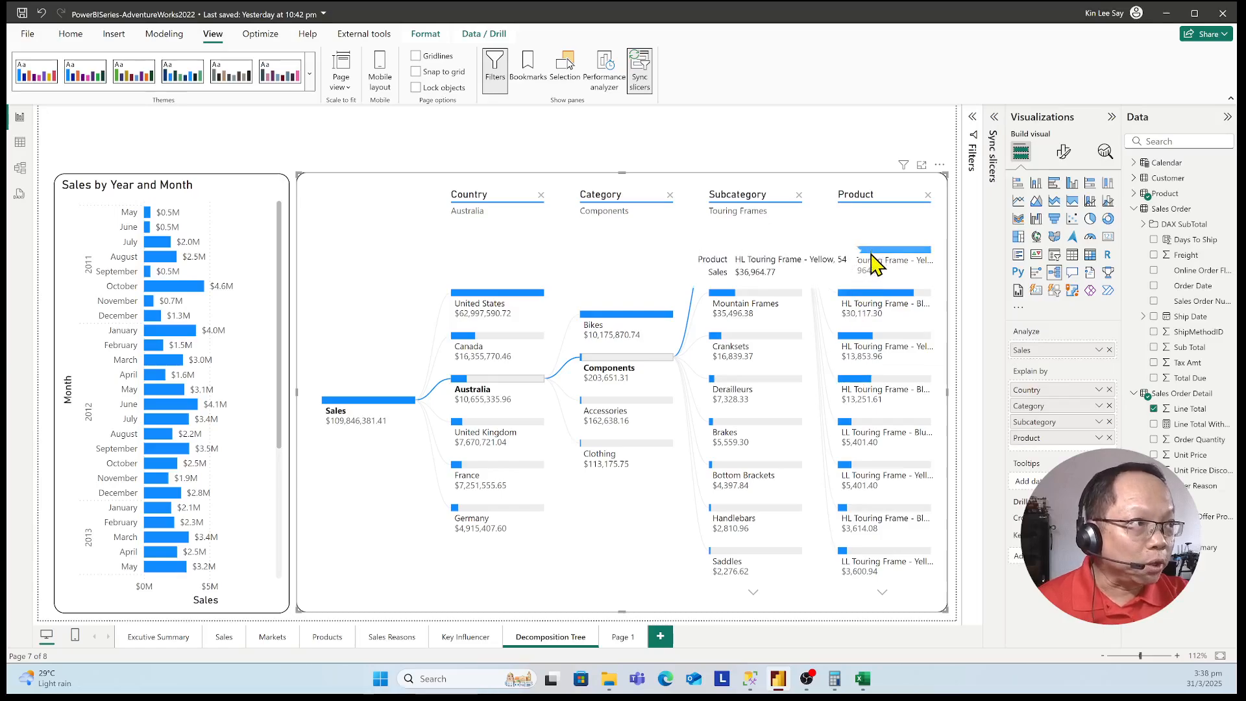
click(882, 591)
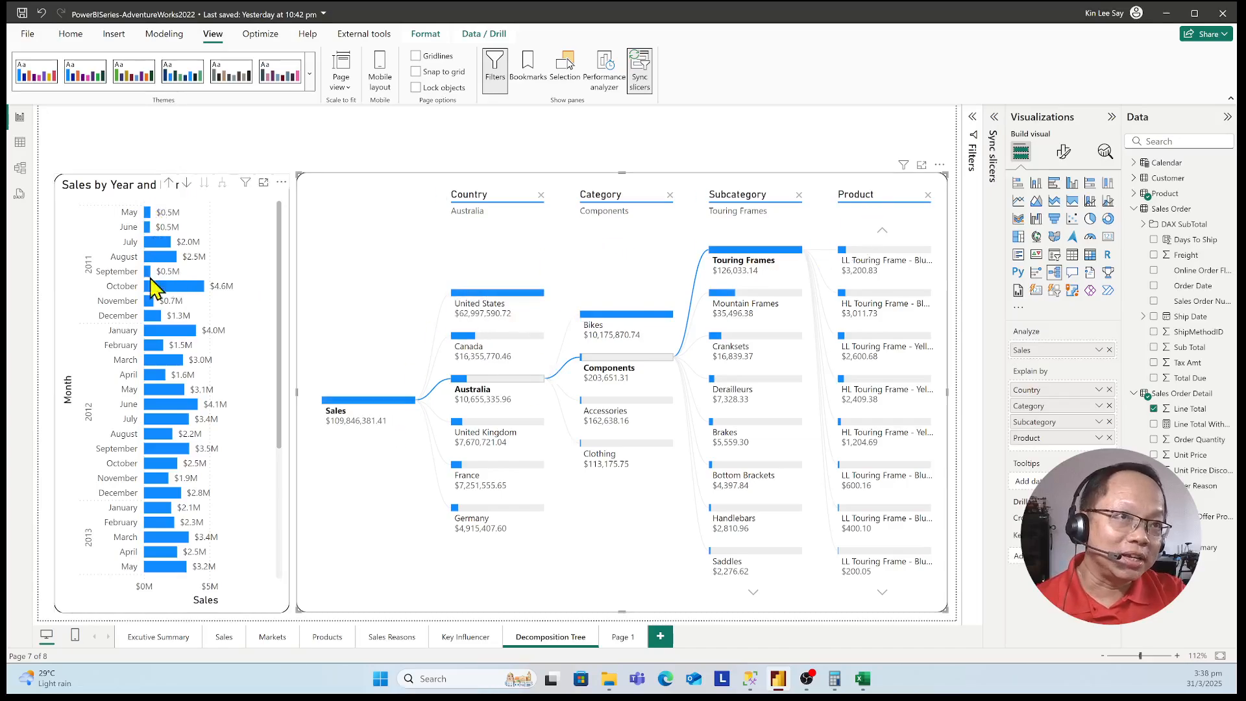
scroll(104, 281, down, 3)
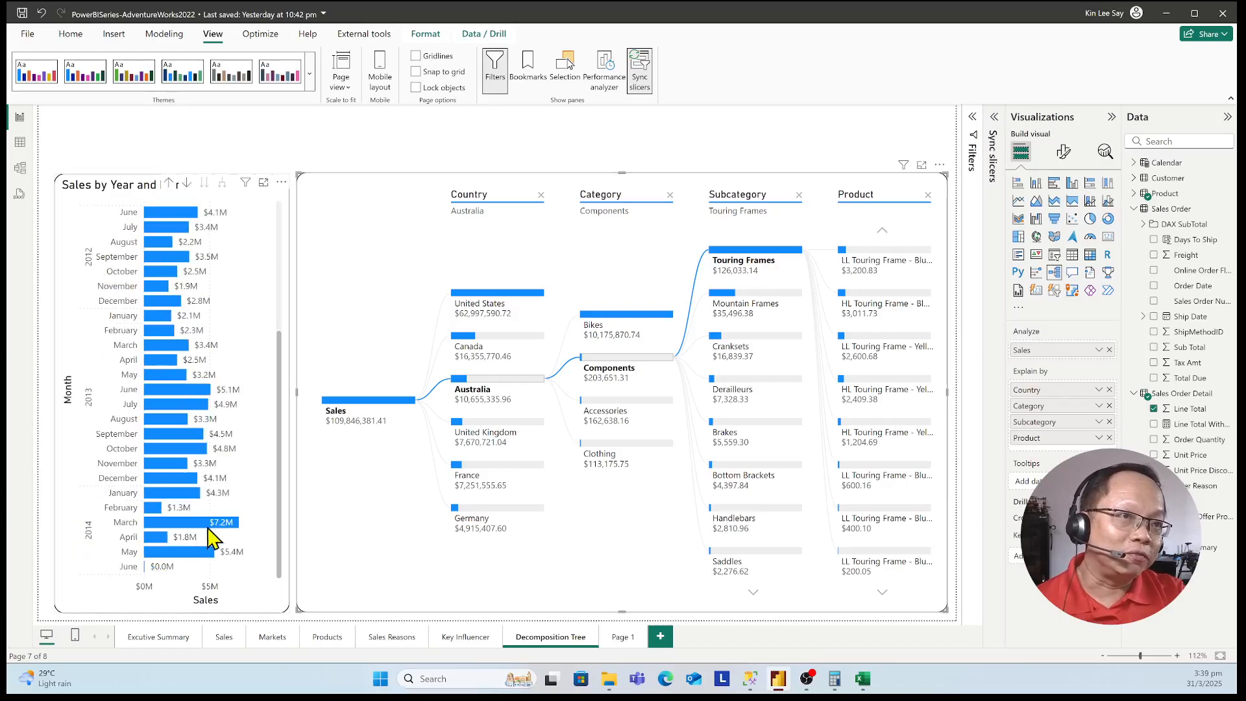
scroll(228, 341, up, 3)
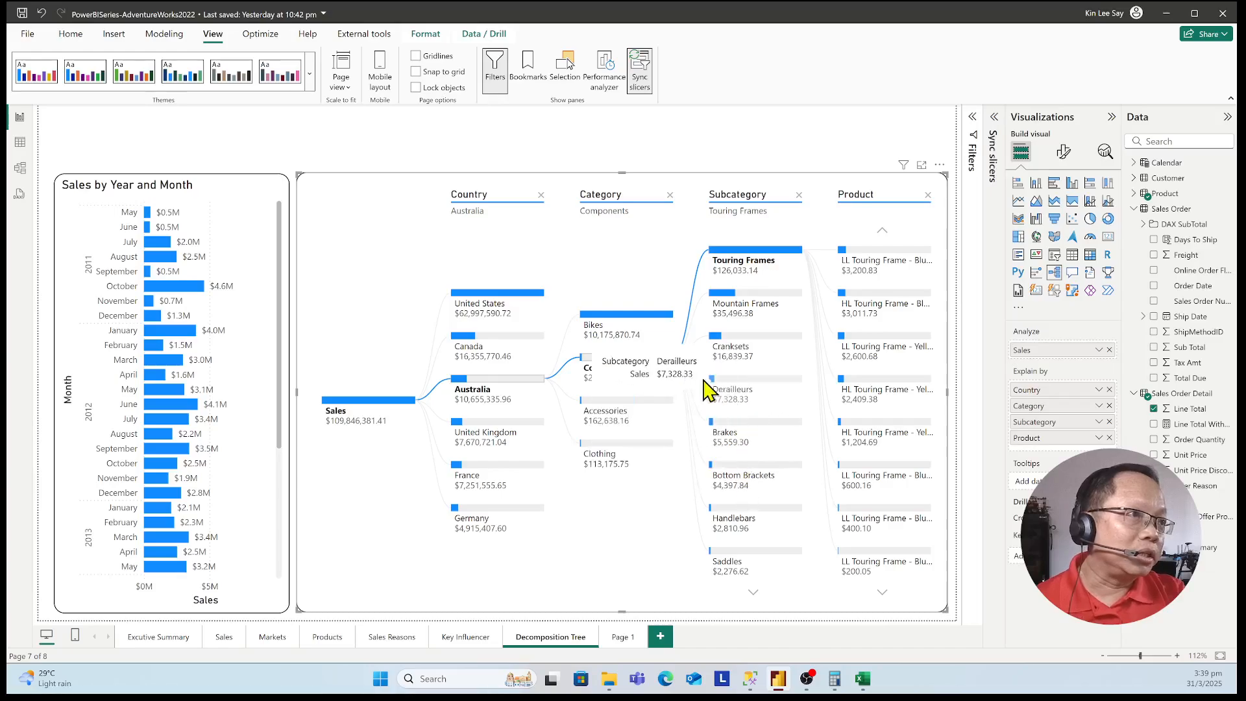
Drill Australia through Accessories and Tires and Tubes to Touring Tire, and examine the months it highlights in the sales chart.
click(641, 417)
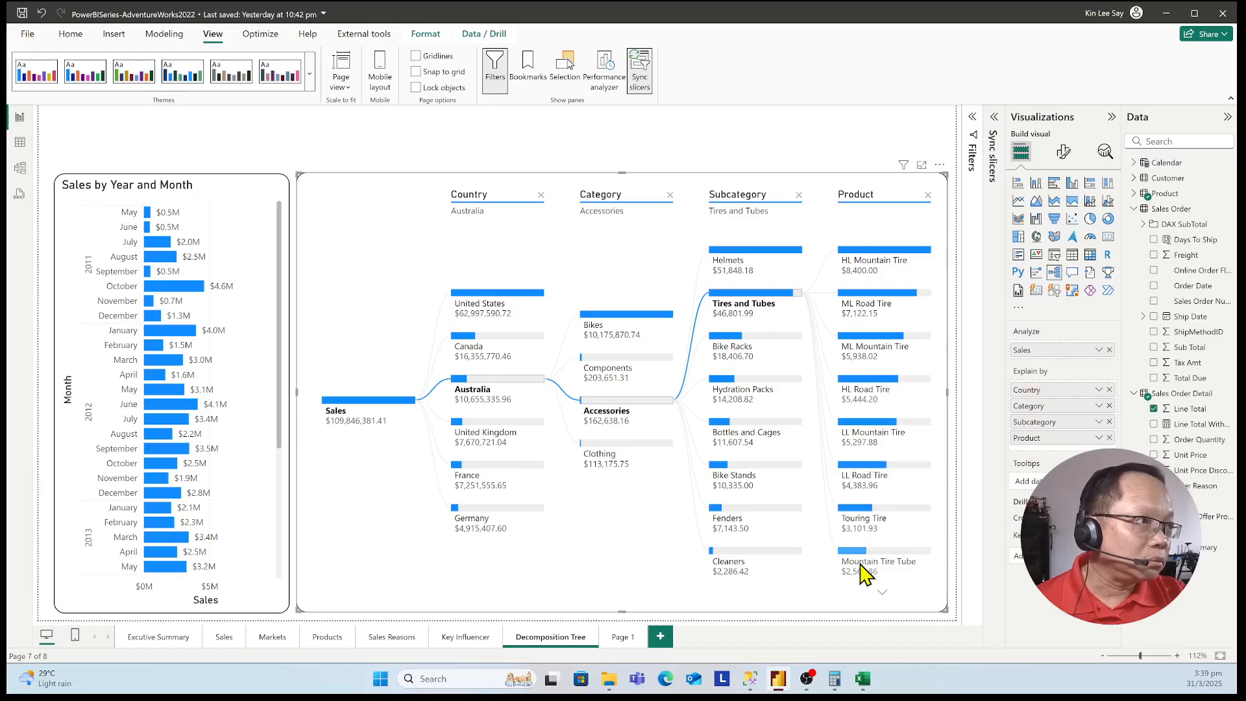
click(870, 519)
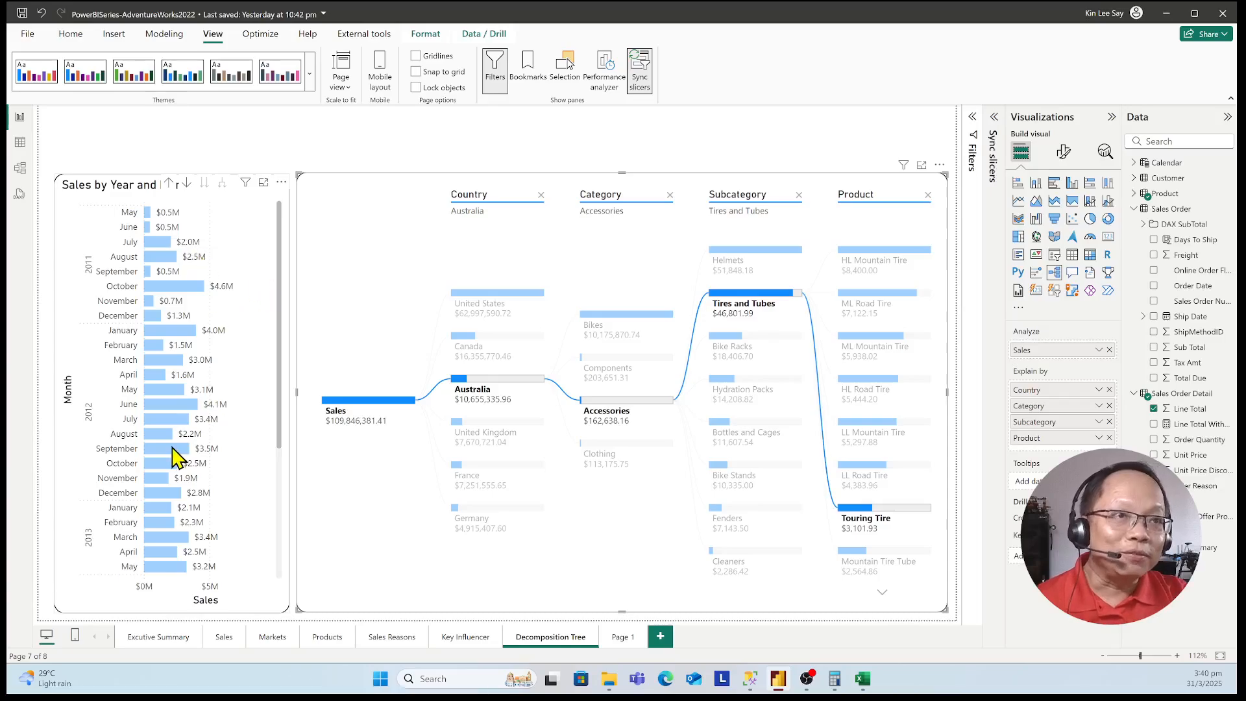
scroll(185, 428, down, 3)
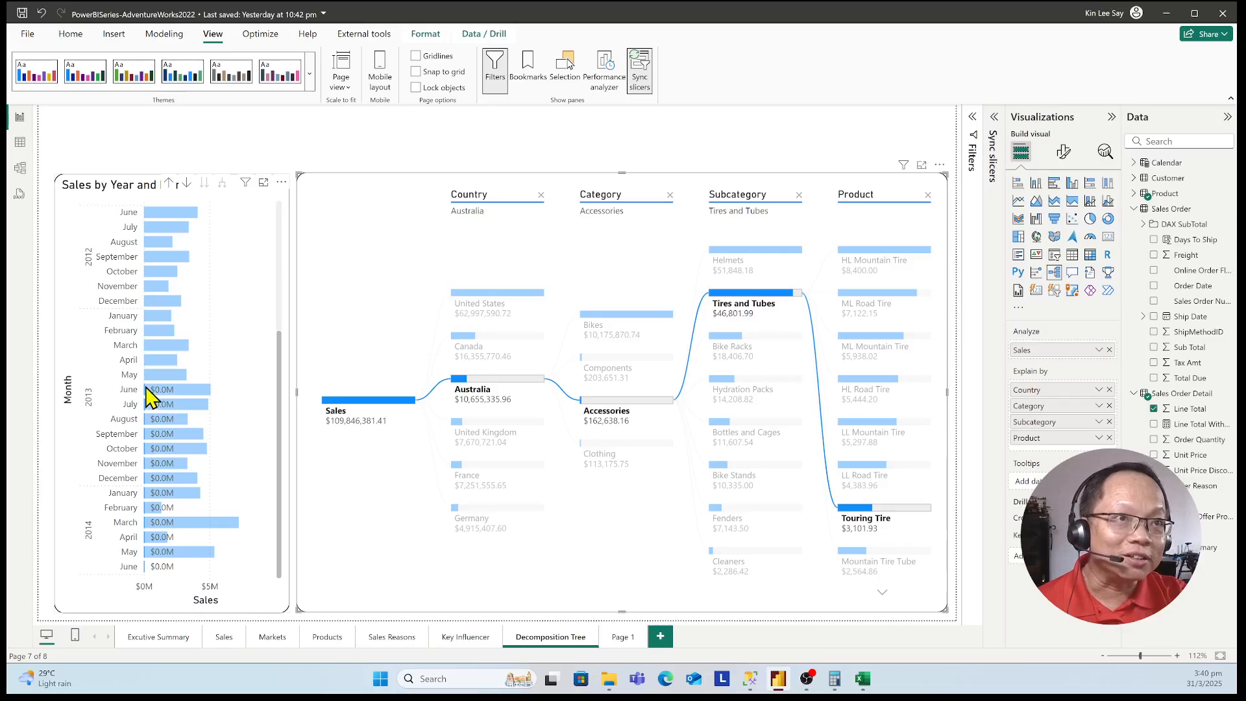
mouse_move(149, 395)
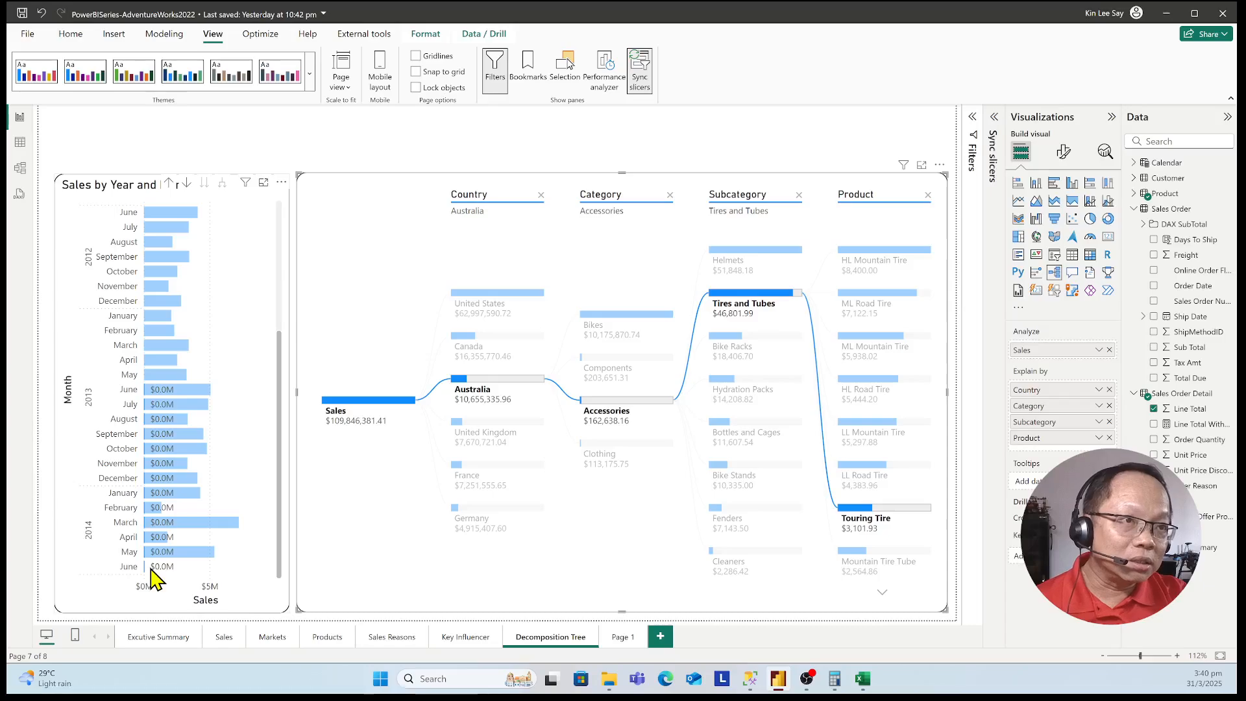
mouse_move(166, 557)
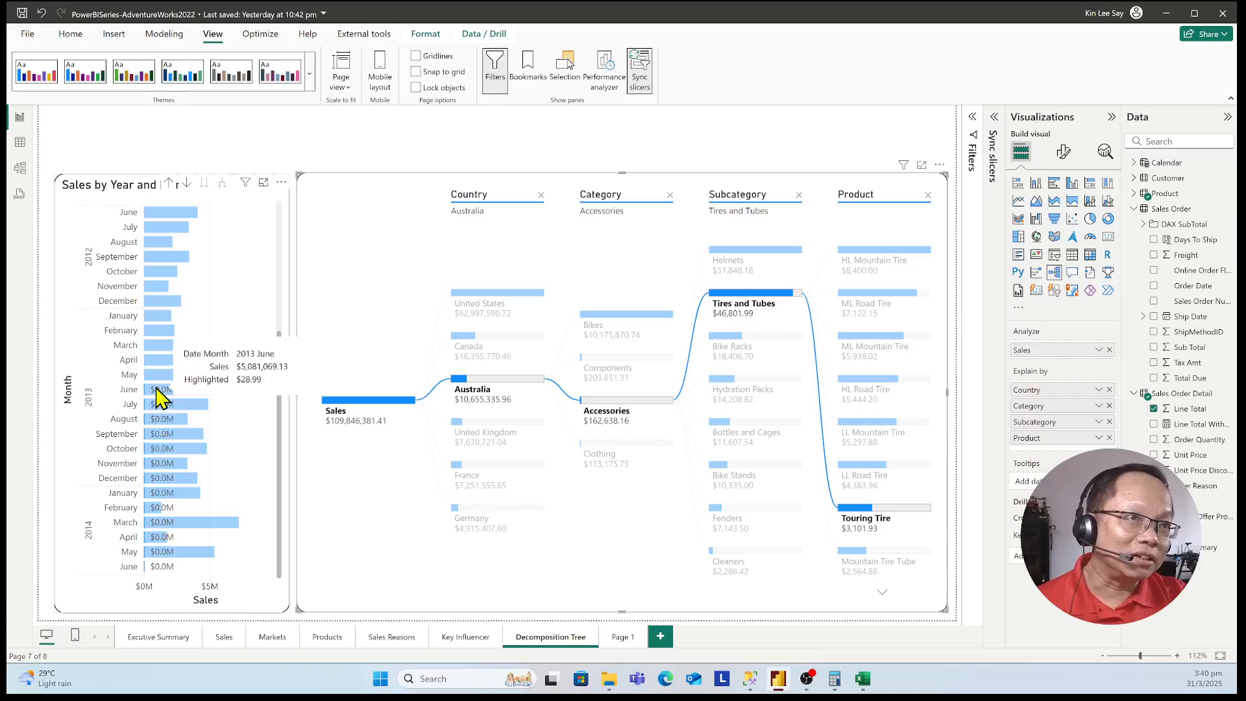
mouse_move(852, 538)
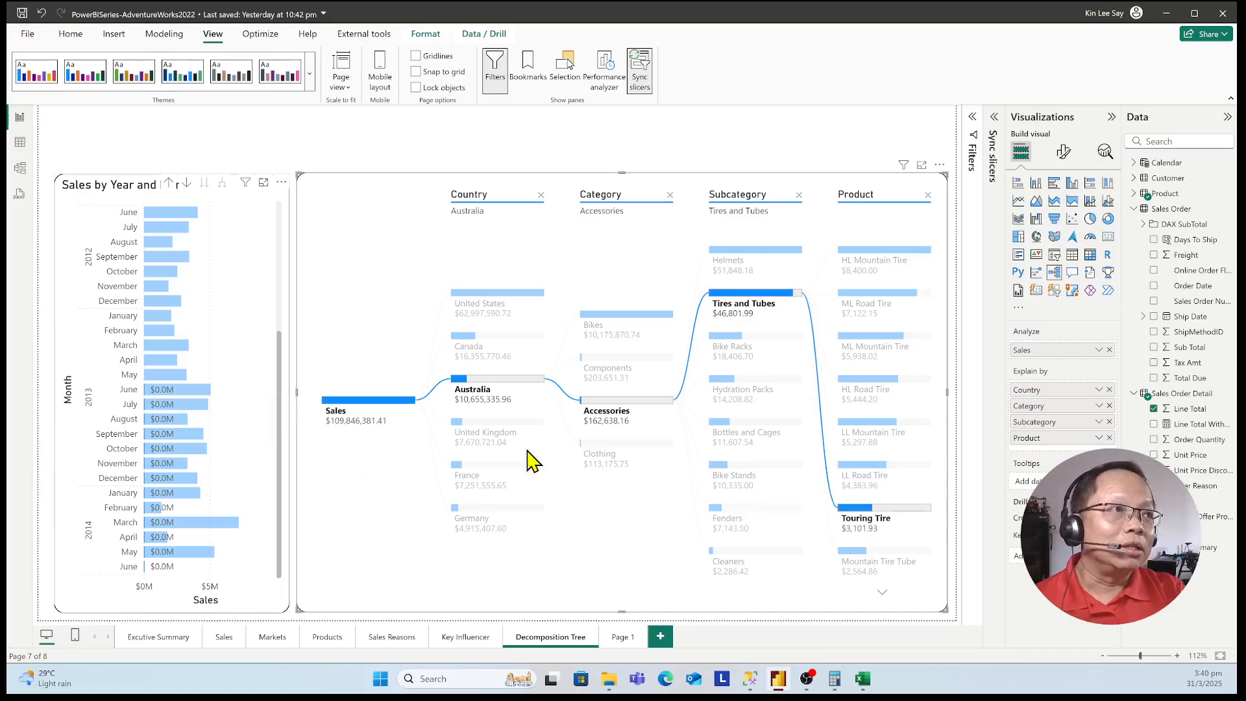
Cross-highlight the Sales by Year and Month chart with Australia's Tires and Tubes subcategory and examine its monthly sales.
click(756, 304)
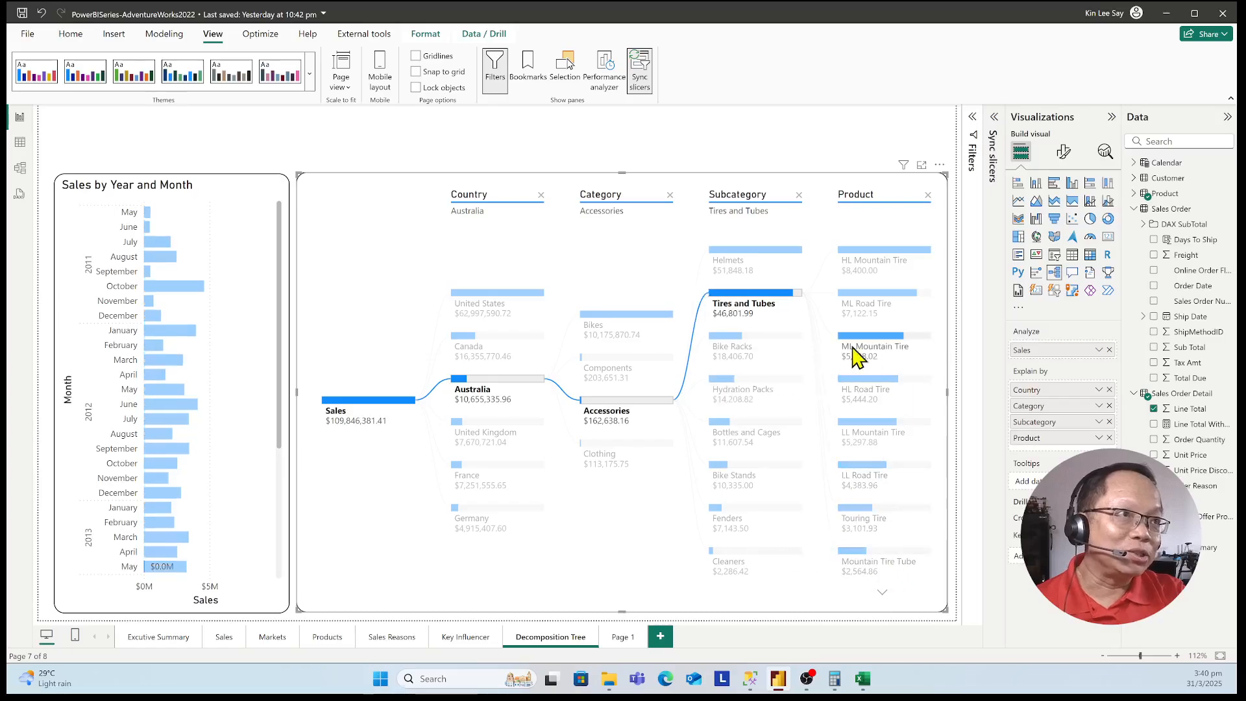
scroll(190, 500, down, 5)
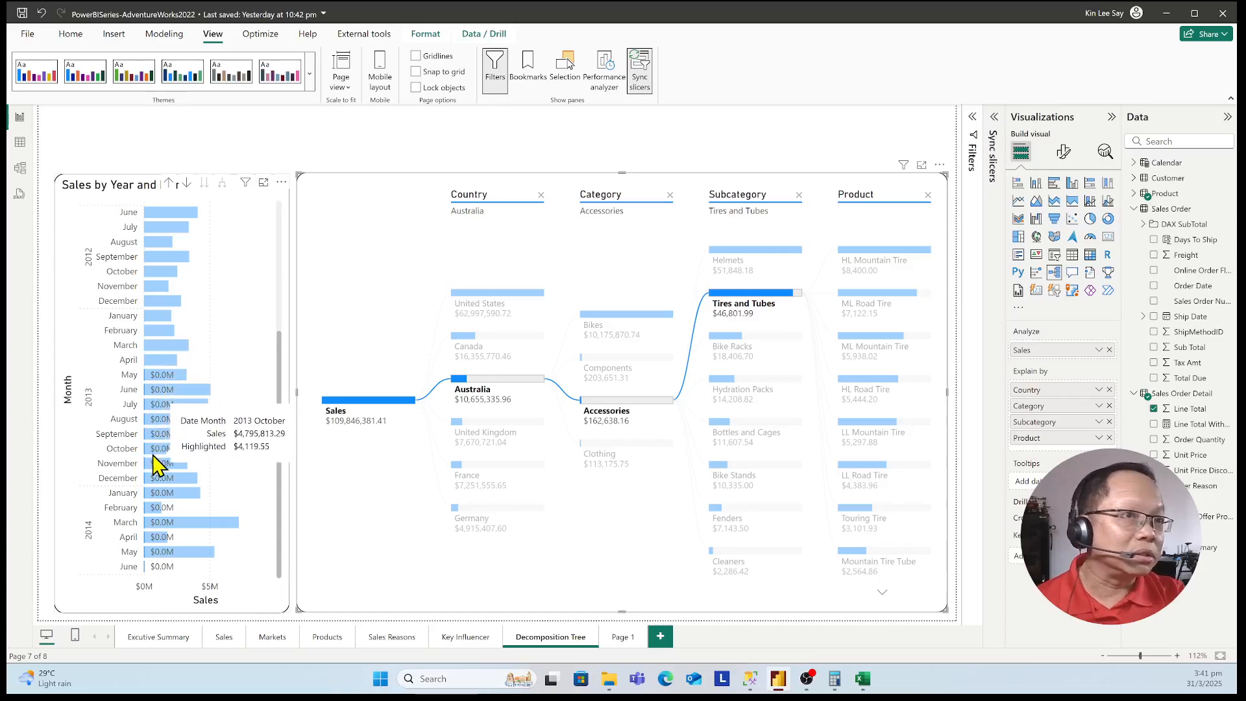
click(155, 482)
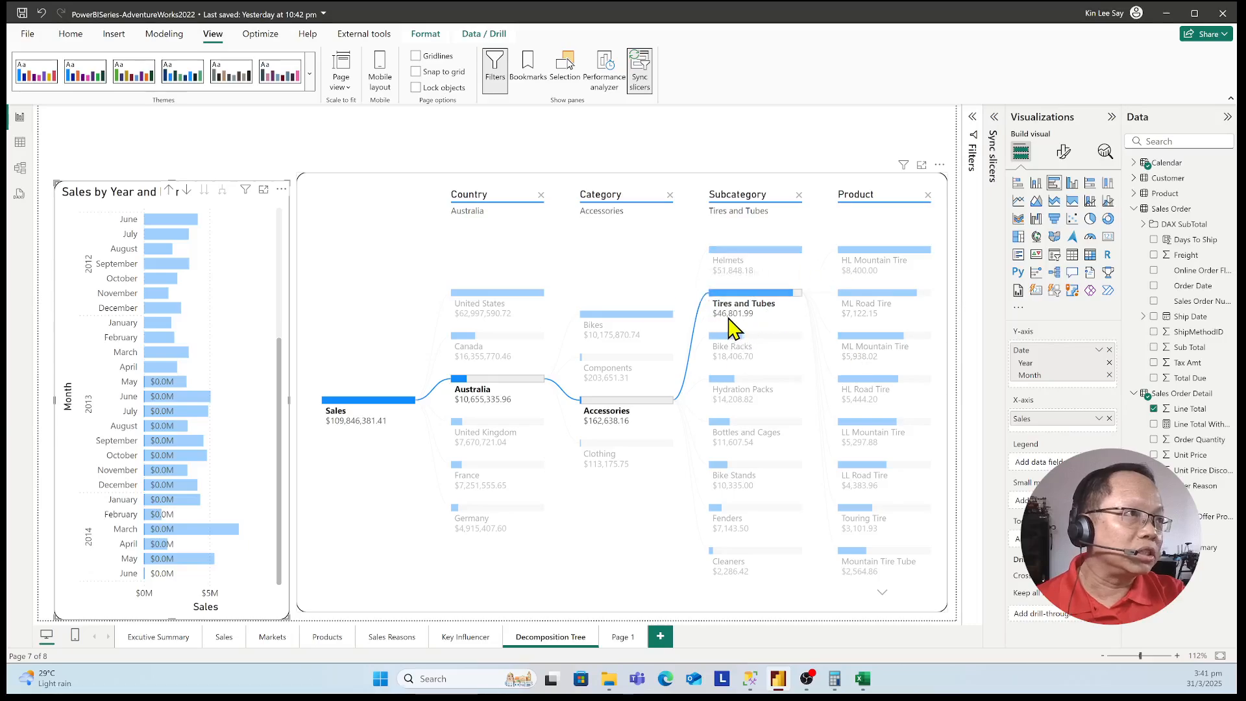
mouse_move(728, 320)
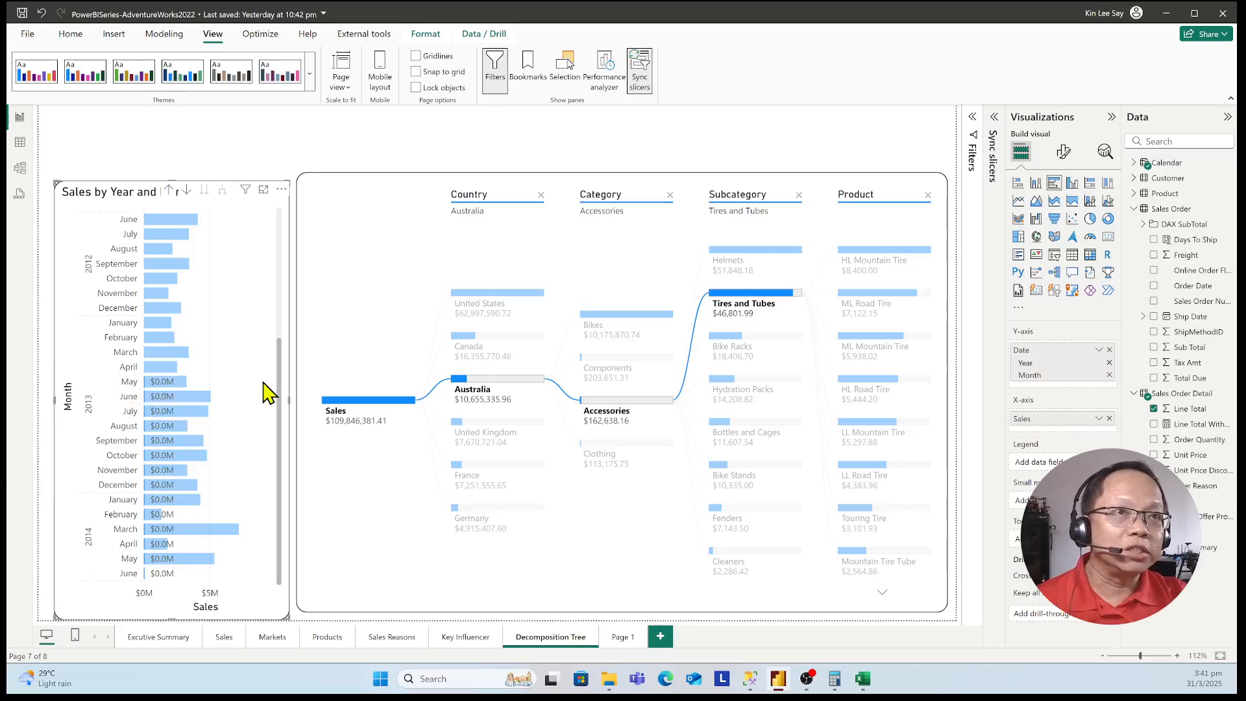
Filter the Year, Month slicer on the Sales page to 2012 only and return to the Decomposition Tree page.
click(223, 636)
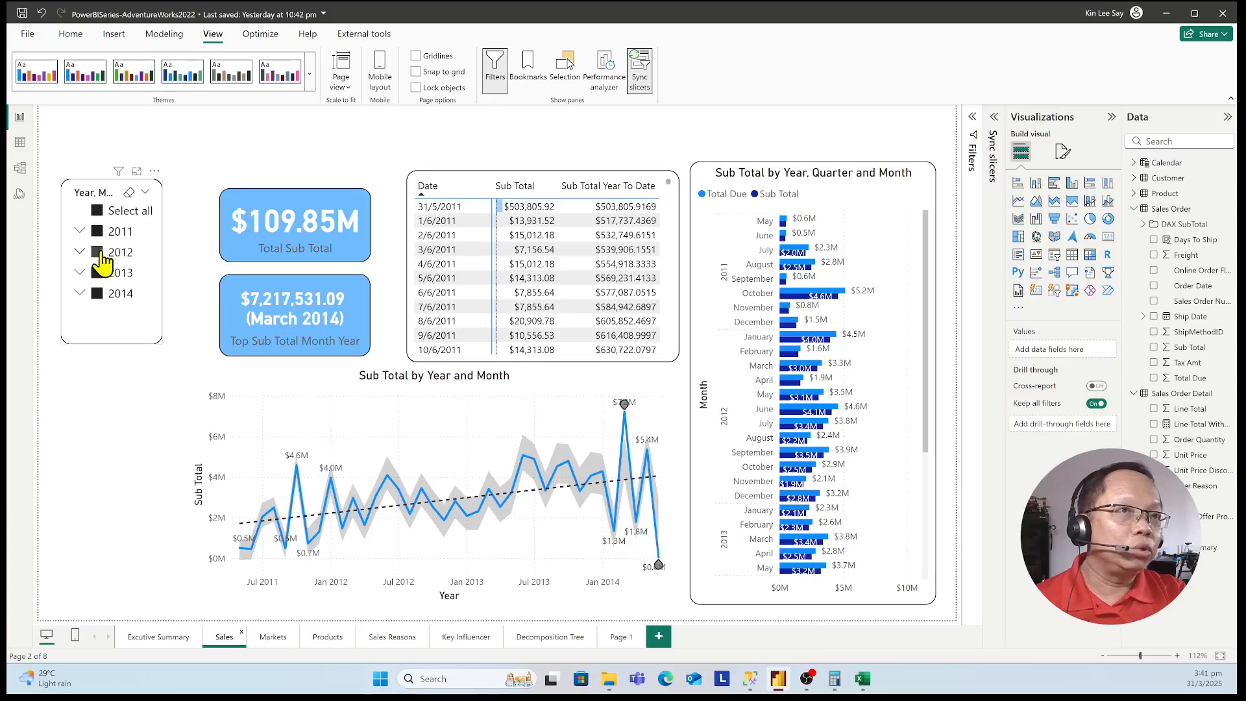
click(98, 211)
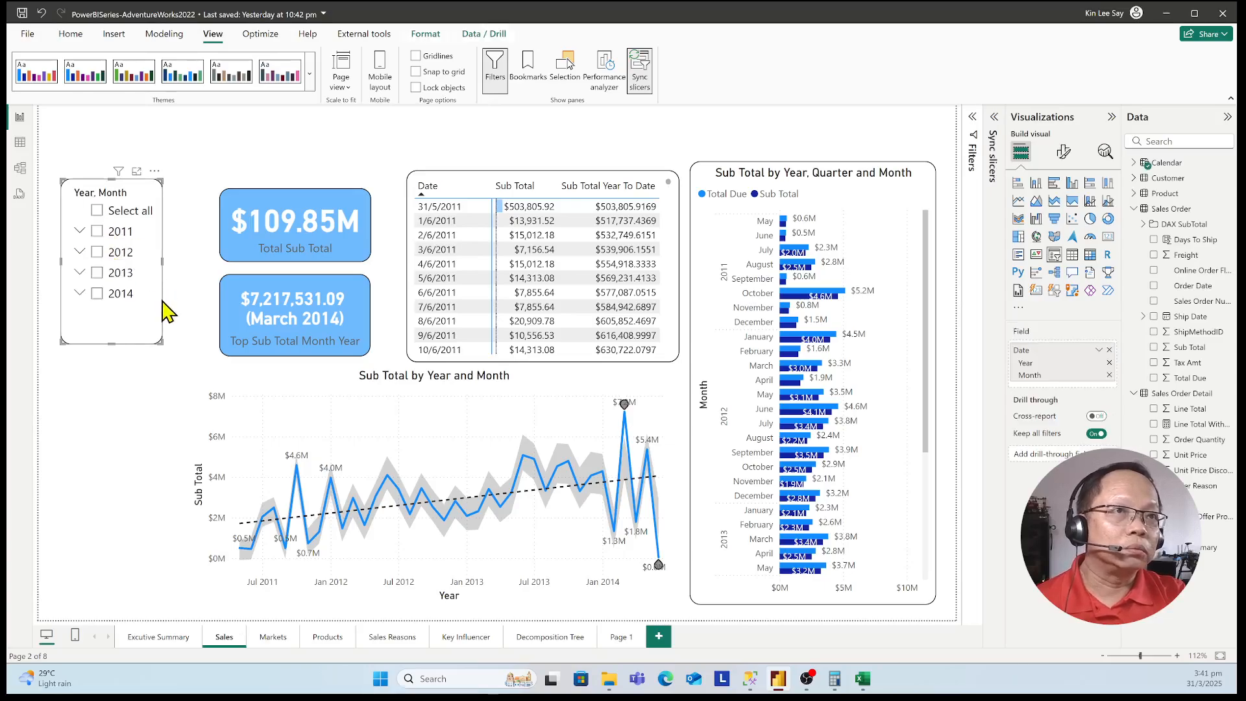
click(98, 254)
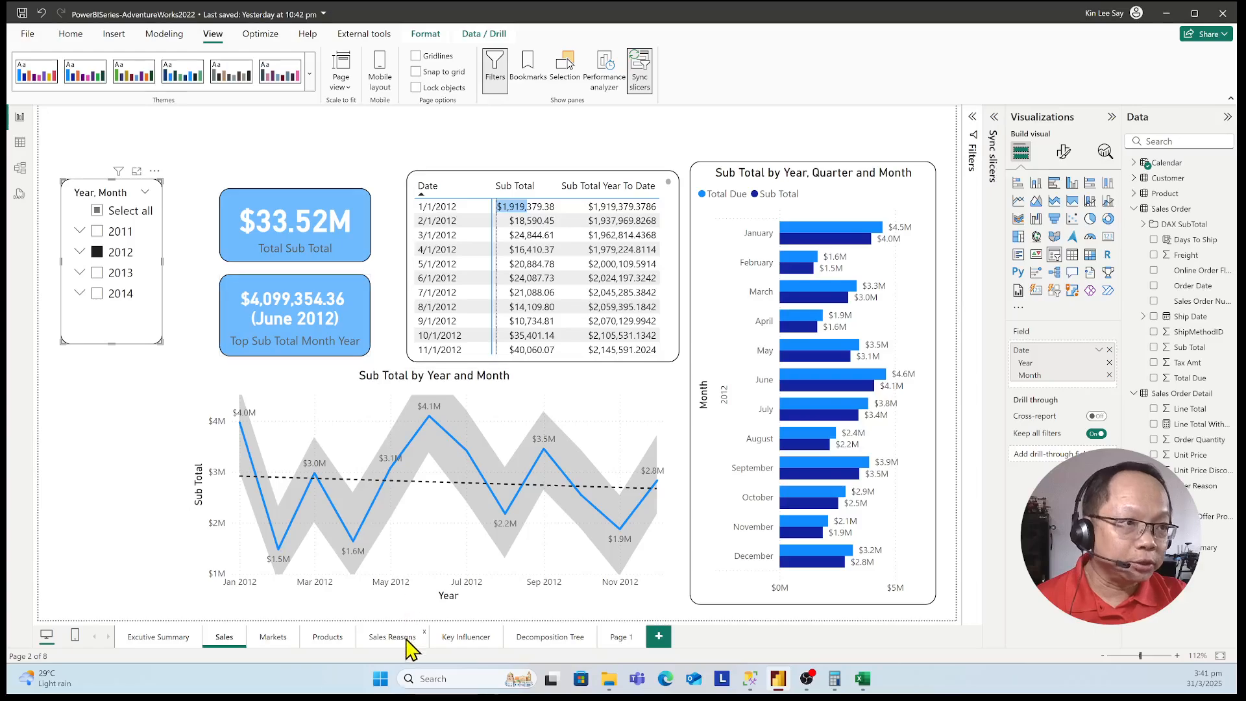
click(548, 639)
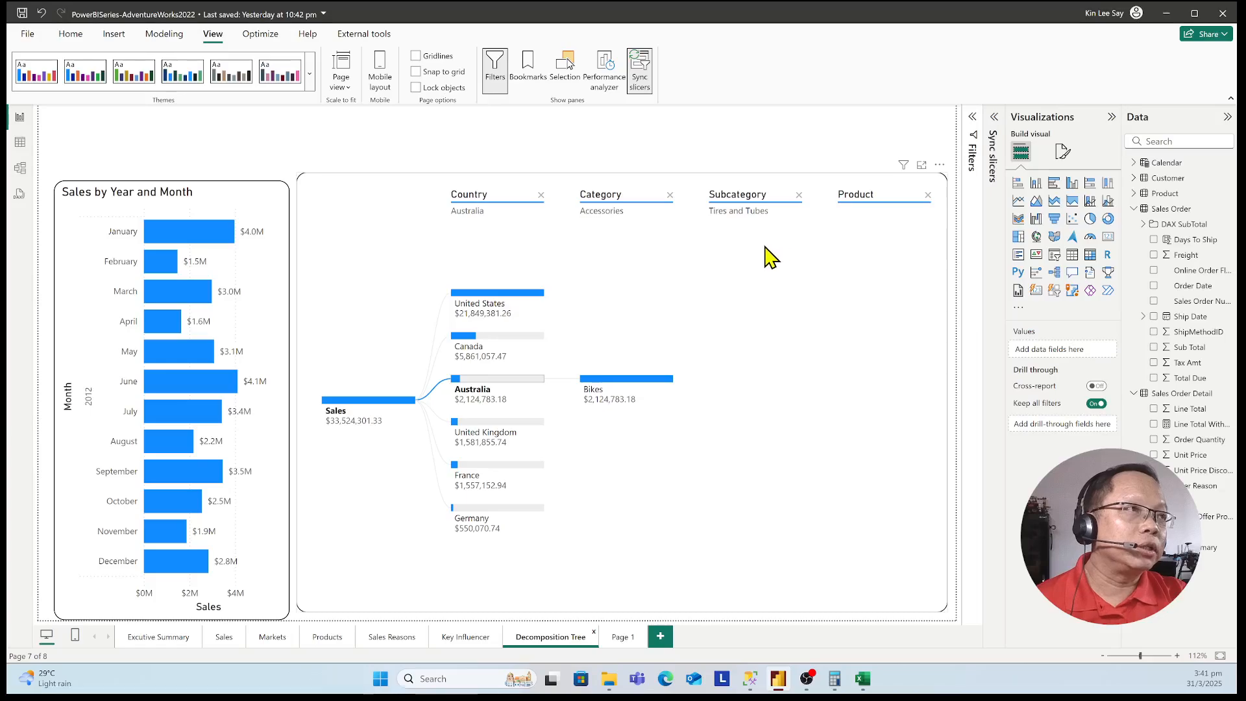
Drill Australia's sales through Bikes and Mountain Bikes, and highlight the product Mountain-100 Silver, 42 in the monthly chart.
mouse_move(617, 388)
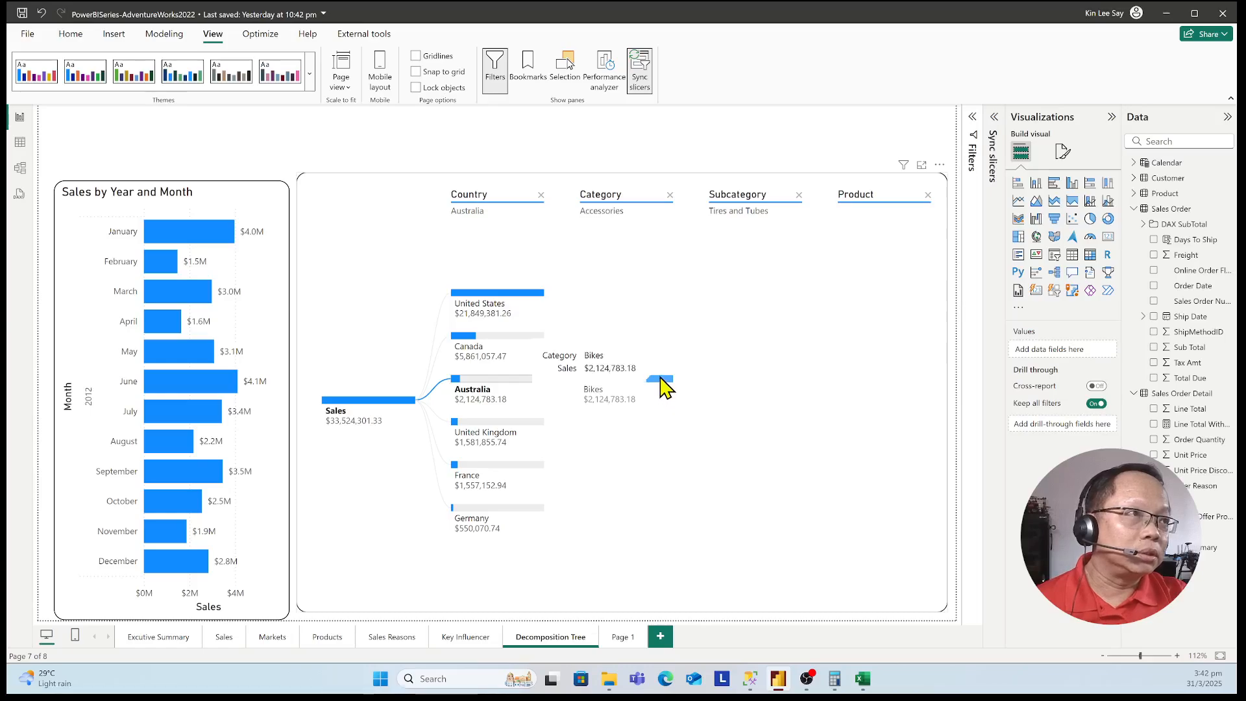
click(663, 384)
mouse_move(788, 369)
mouse_move(781, 406)
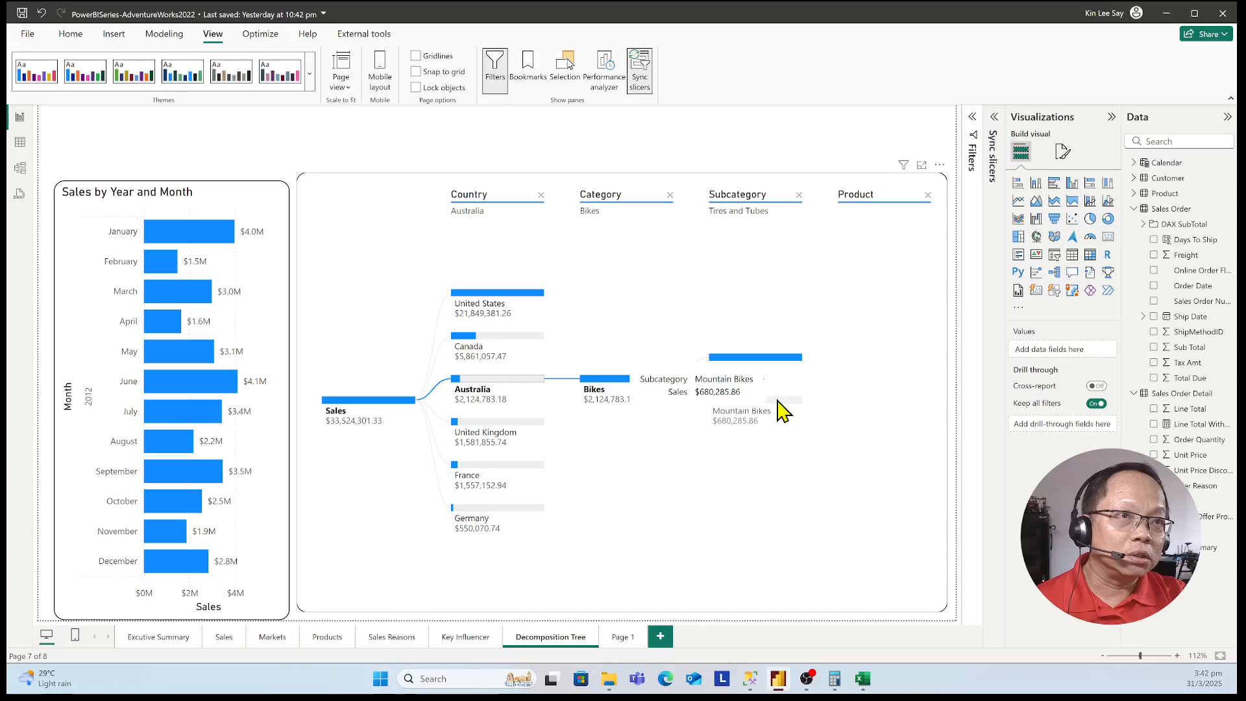
click(781, 407)
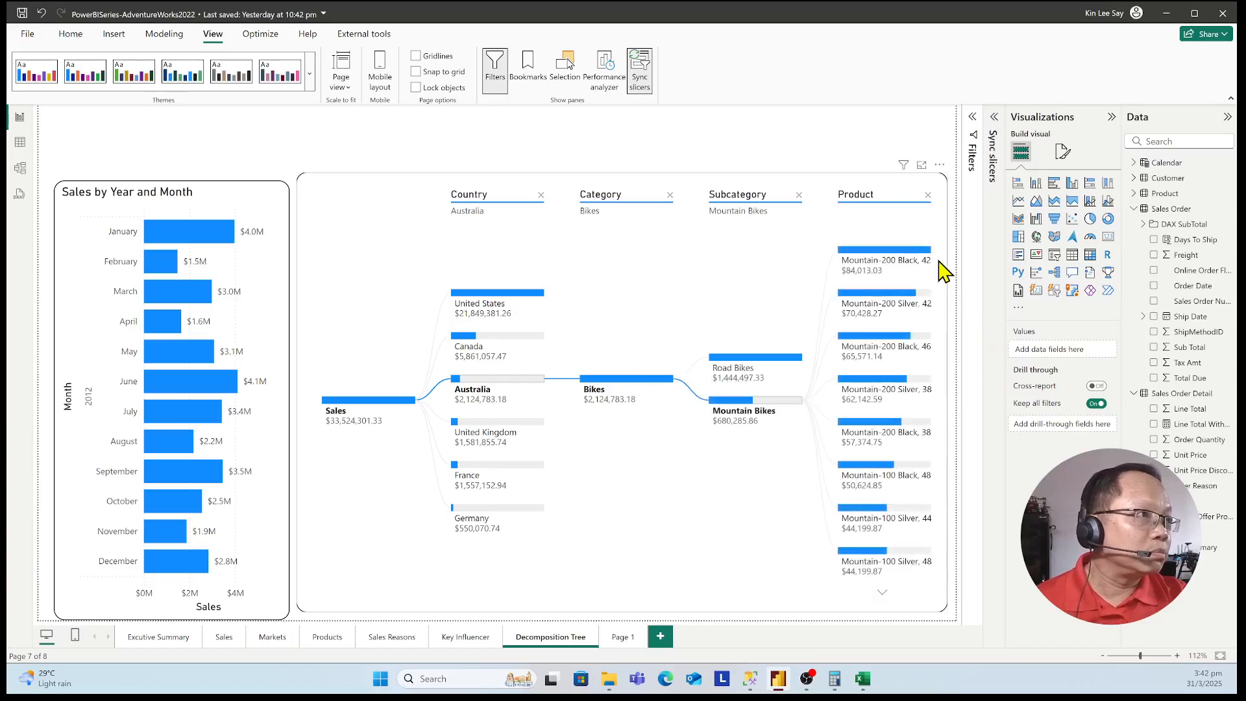
mouse_move(890, 480)
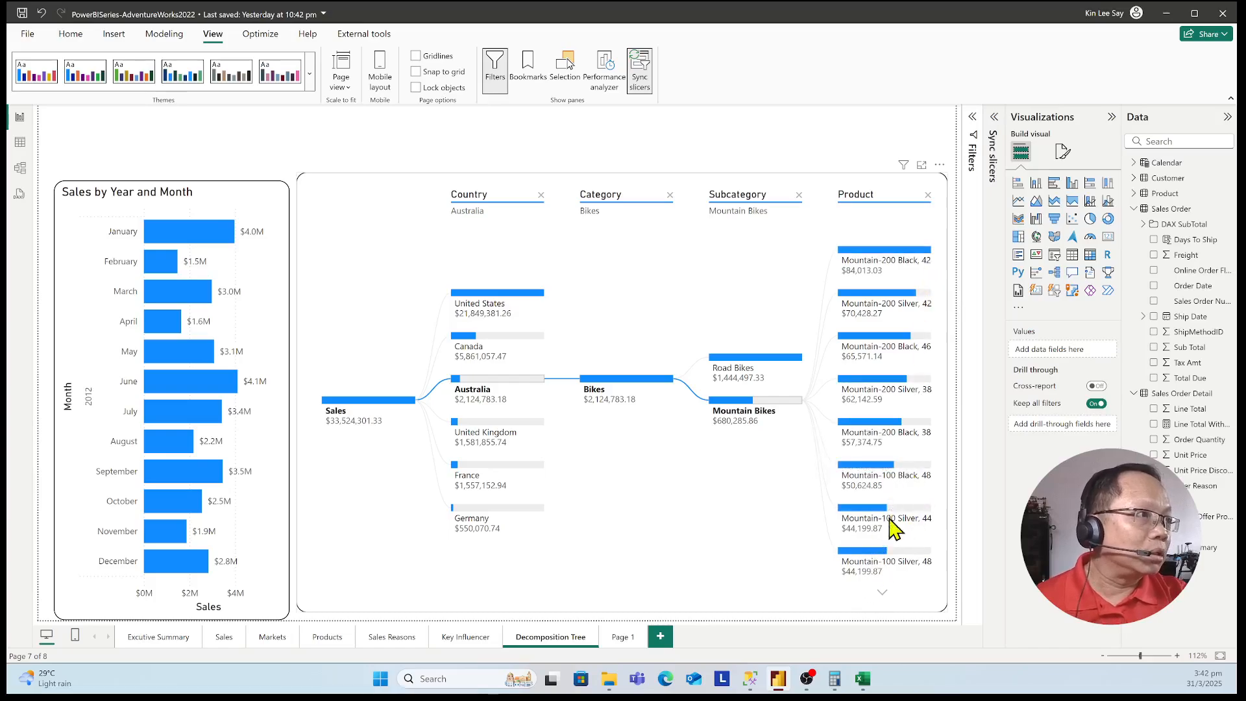
click(882, 594)
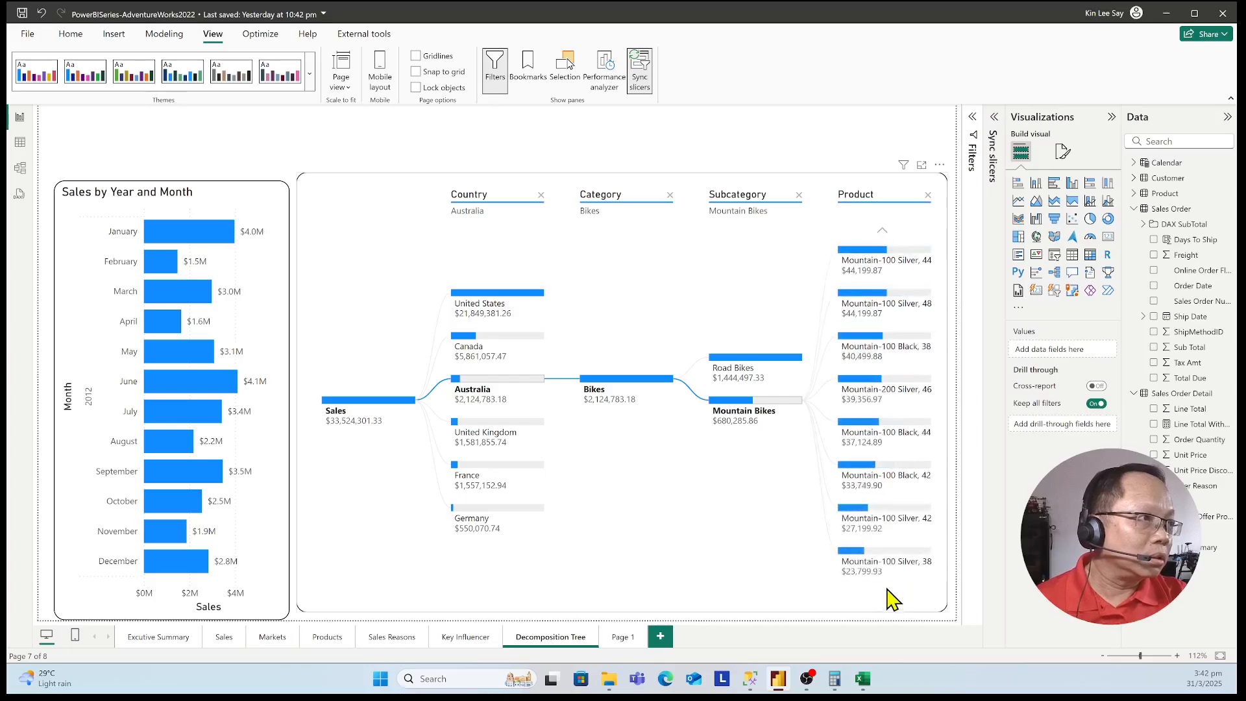
click(863, 518)
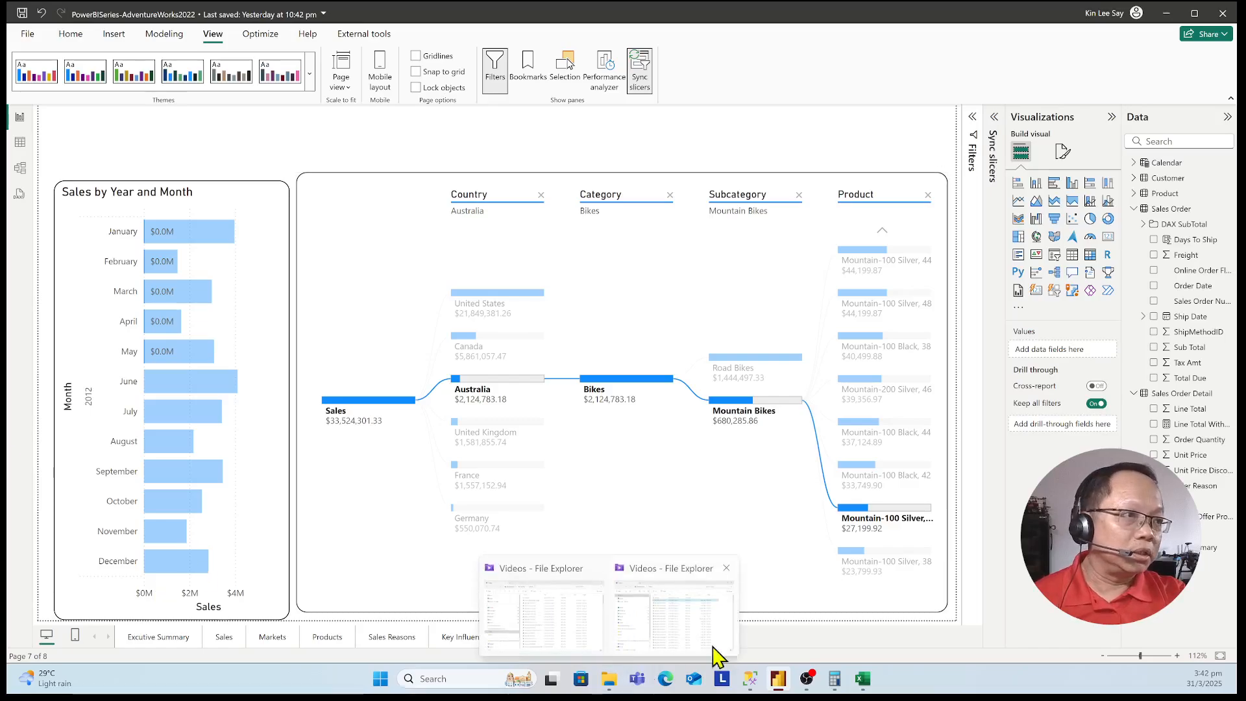
Switch to the Excel workbook Book1 and enter the product's highlighted sales in column I: 3399.99 for Jan and 6799.98 for Feb.
mouse_move(762, 683)
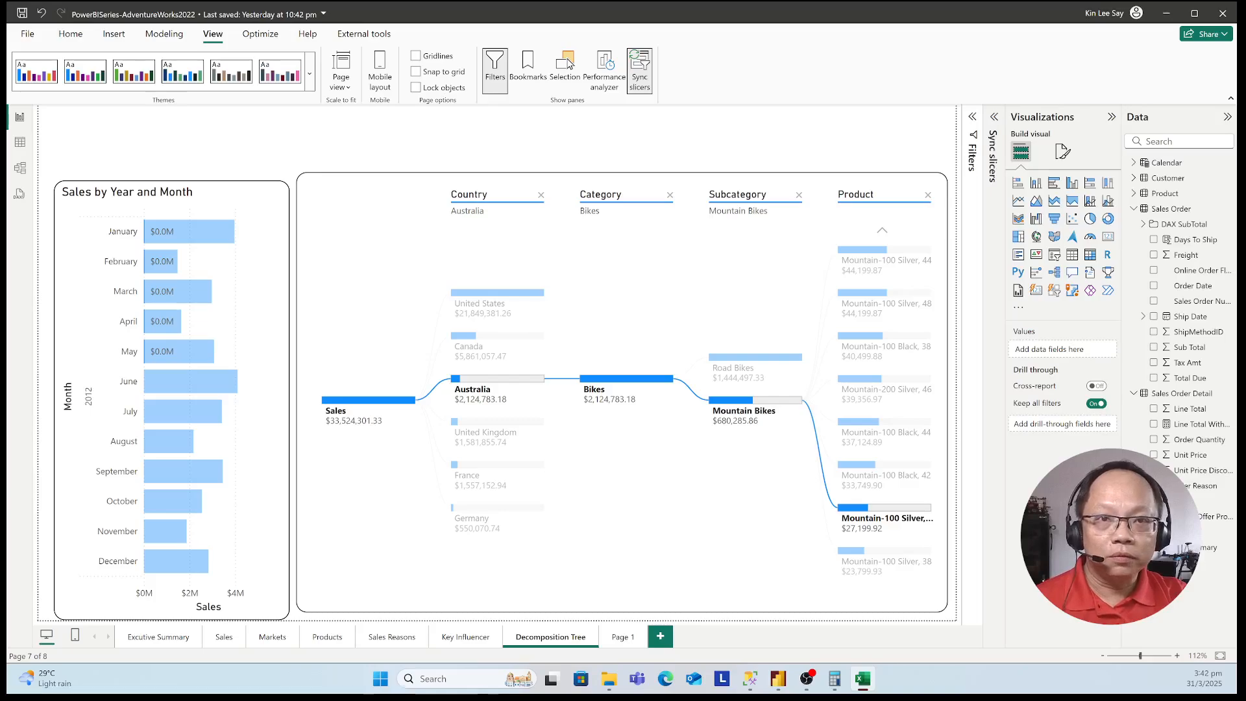
drag(1, 494, 886, 279)
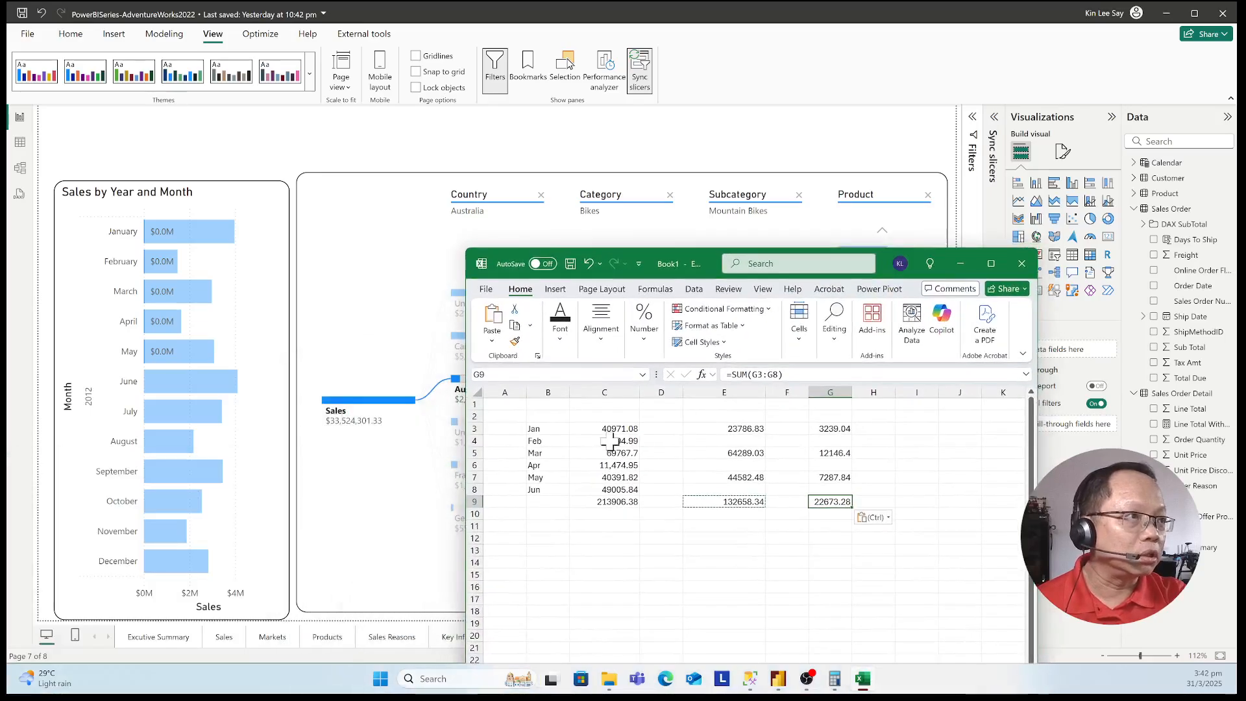
click(517, 501)
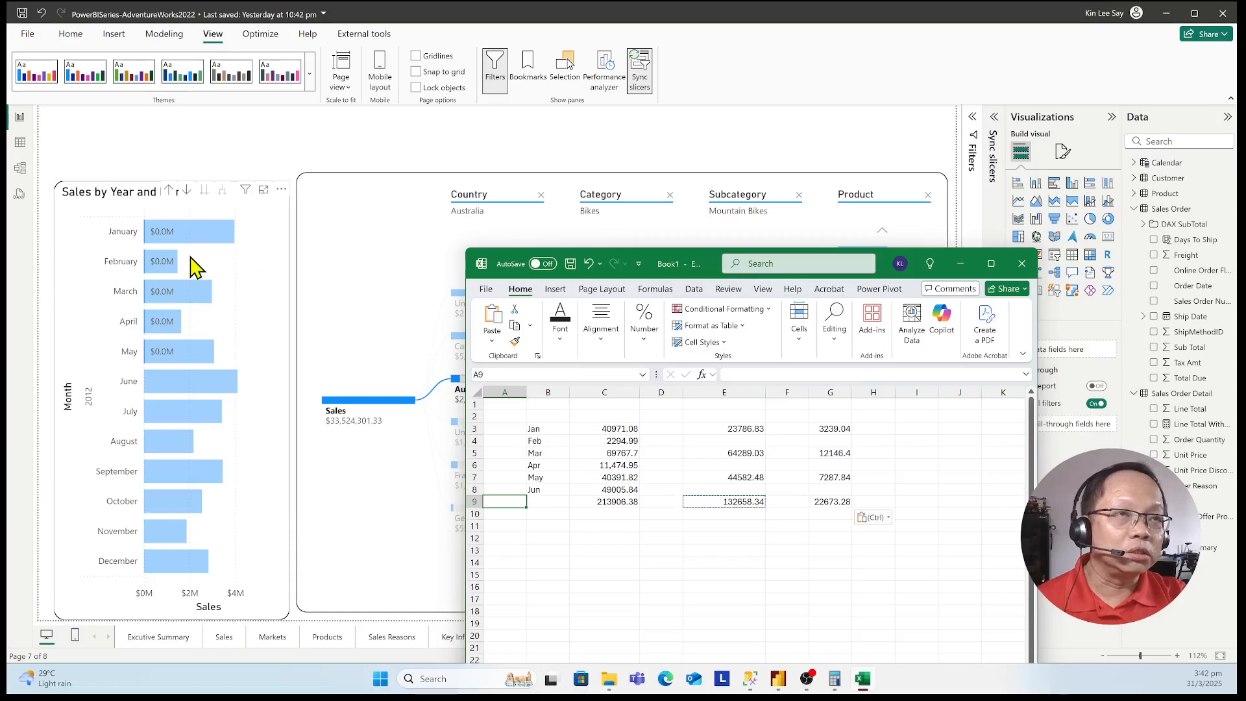
mouse_move(188, 240)
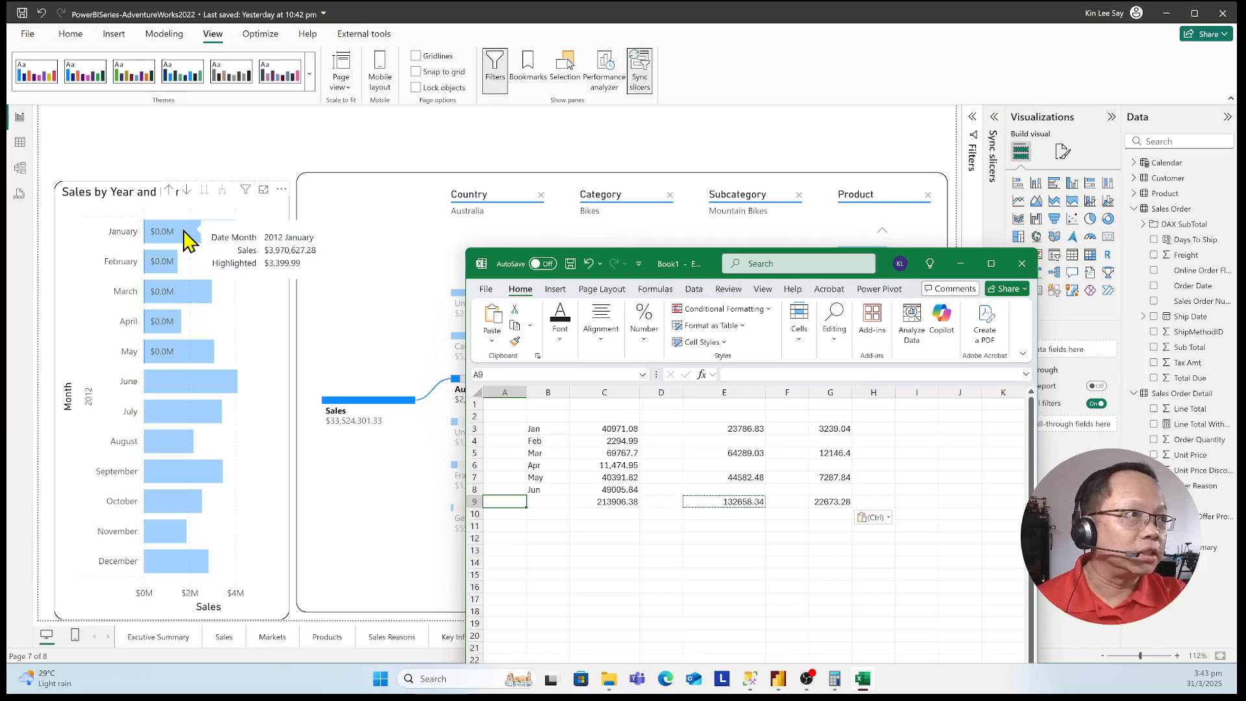
click(921, 430)
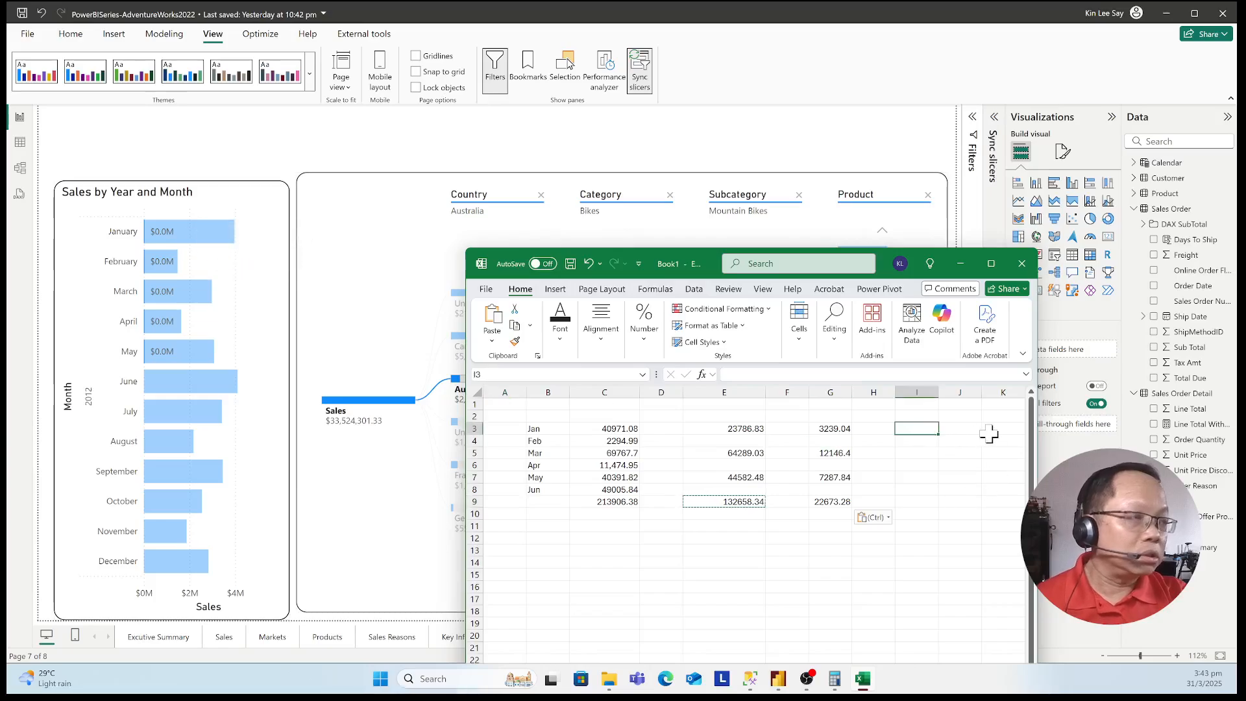
text(3399.99)
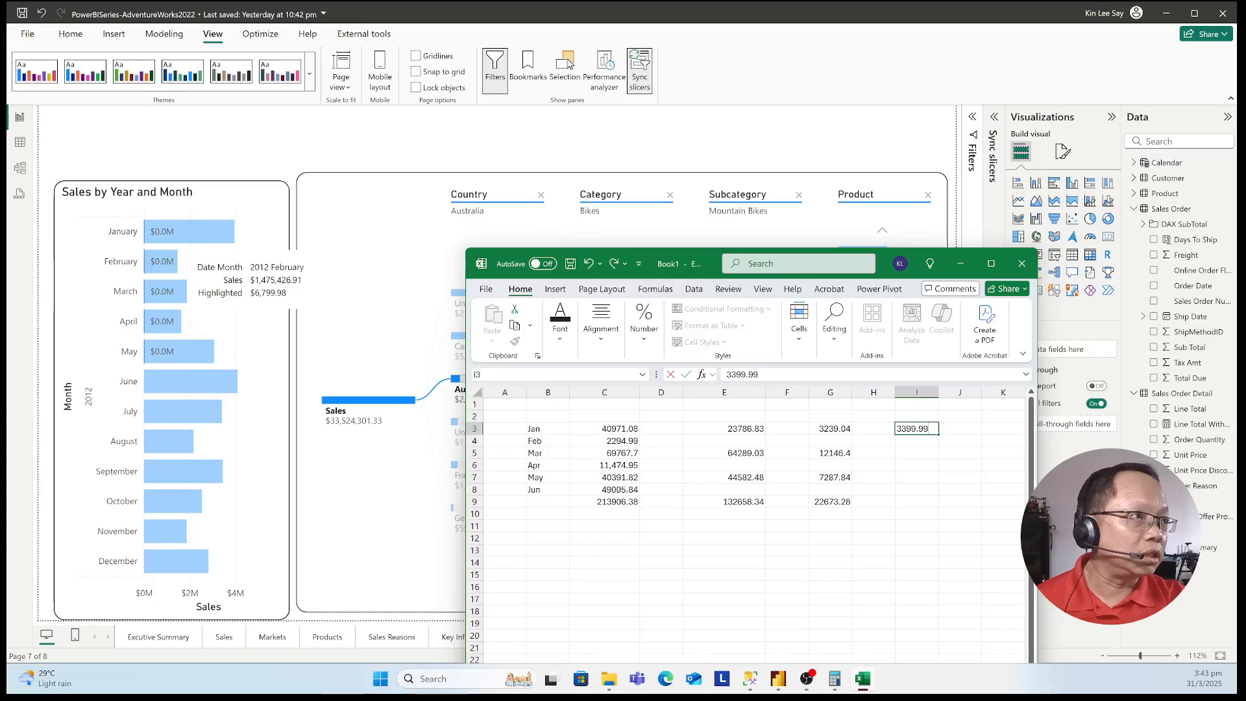
key(Return)
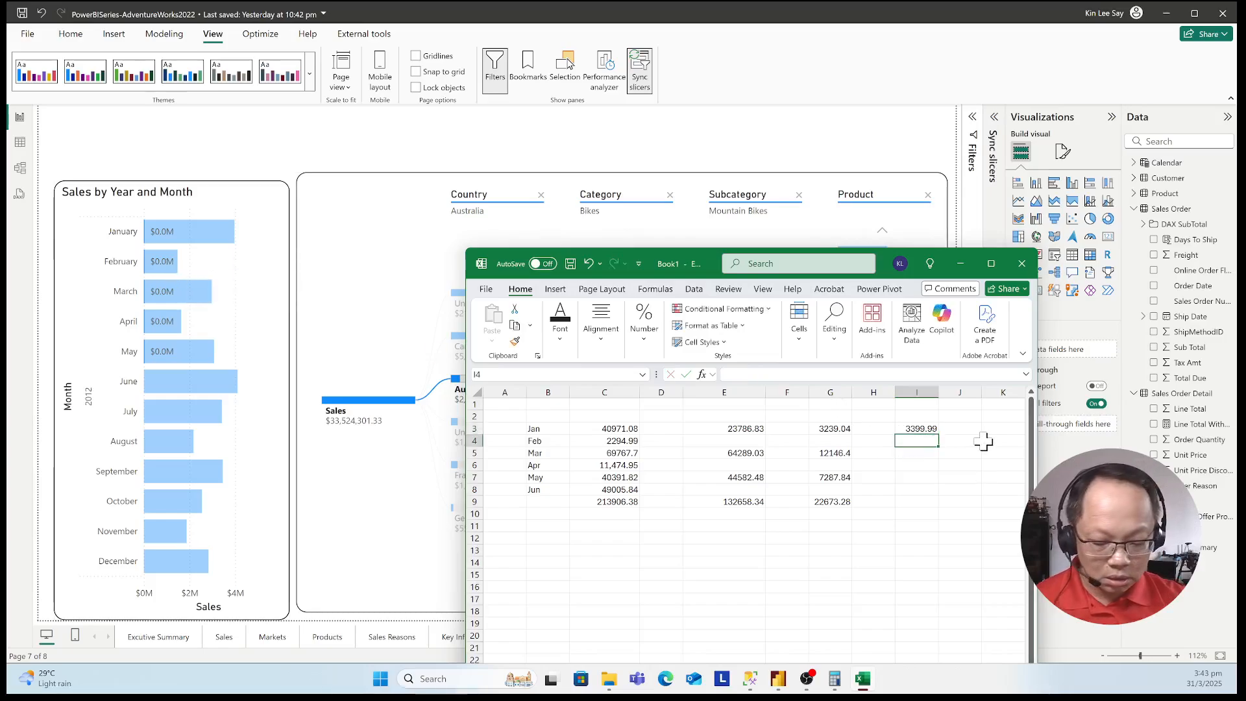
text(6799.98)
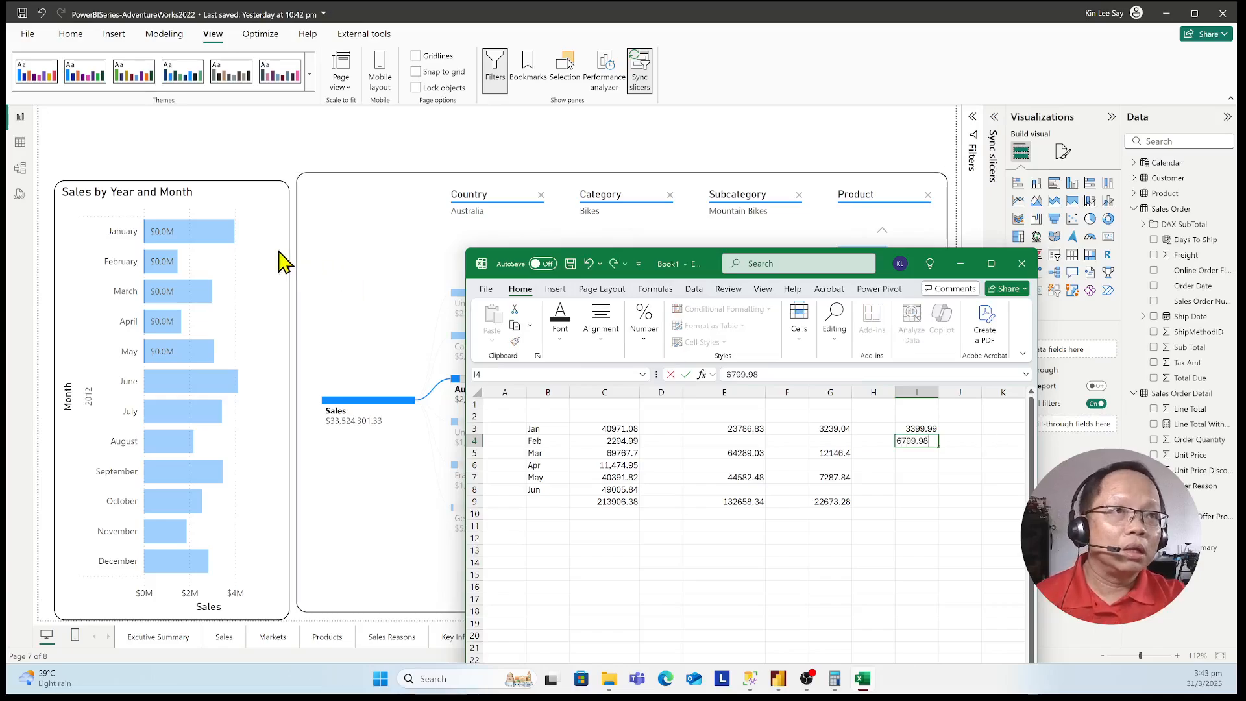
Enter the highlighted March and April sales from the monthly chart in column I, 3399.99 for each month.
mouse_move(189, 292)
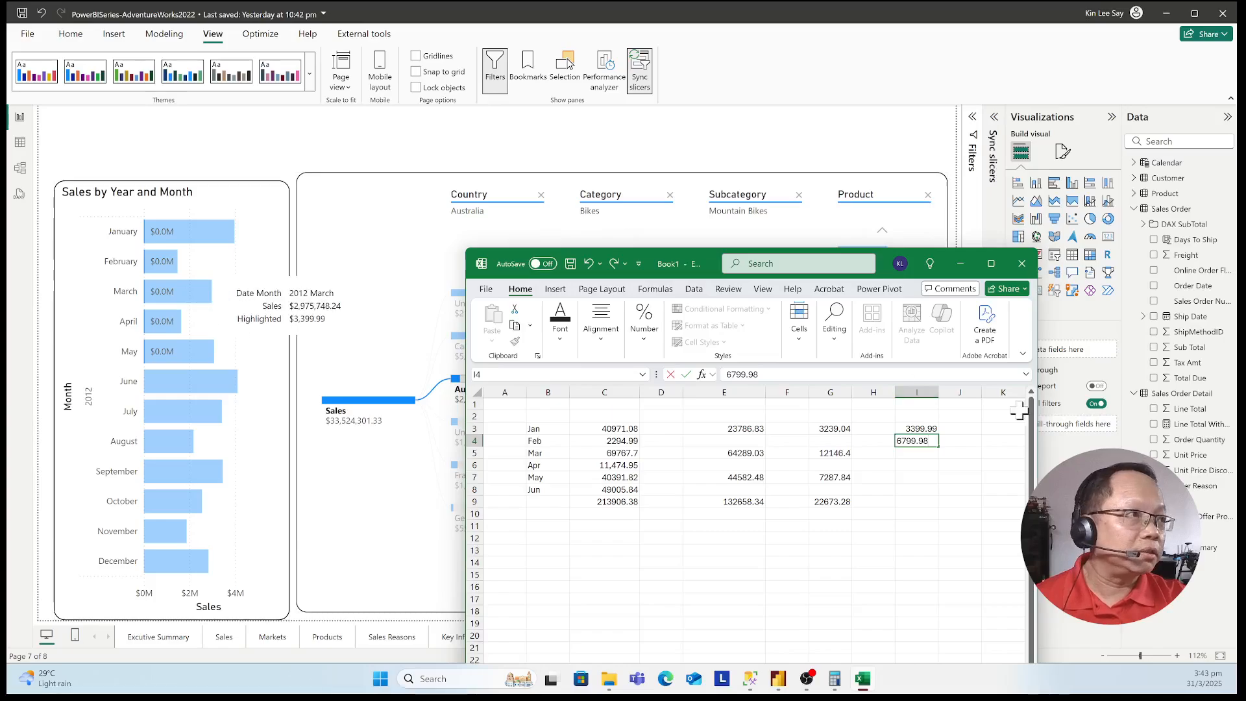
click(923, 453)
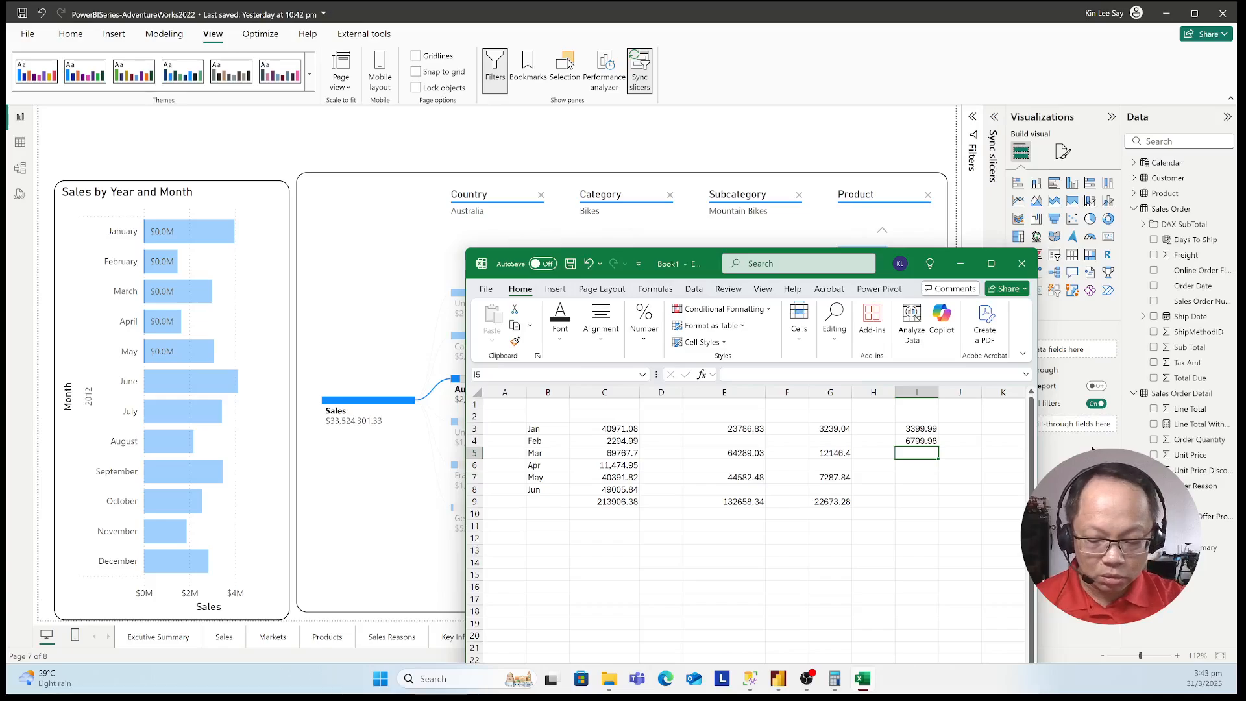
text(3399.99)
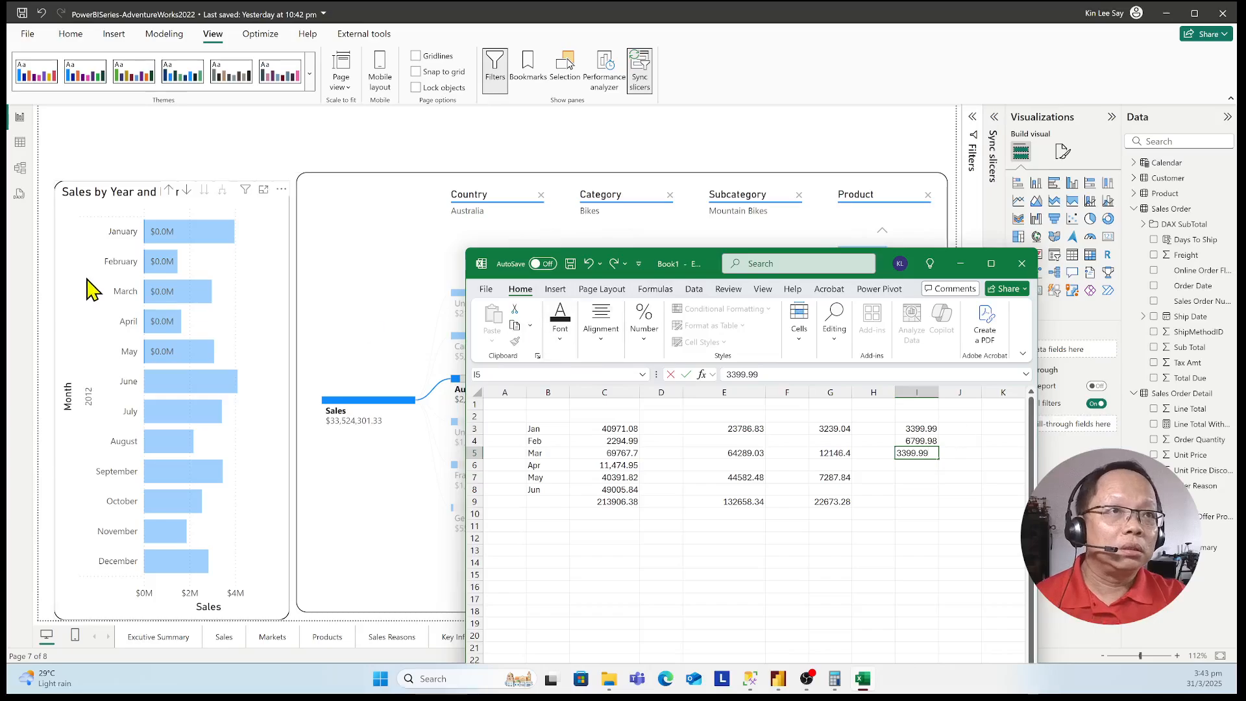
mouse_move(169, 323)
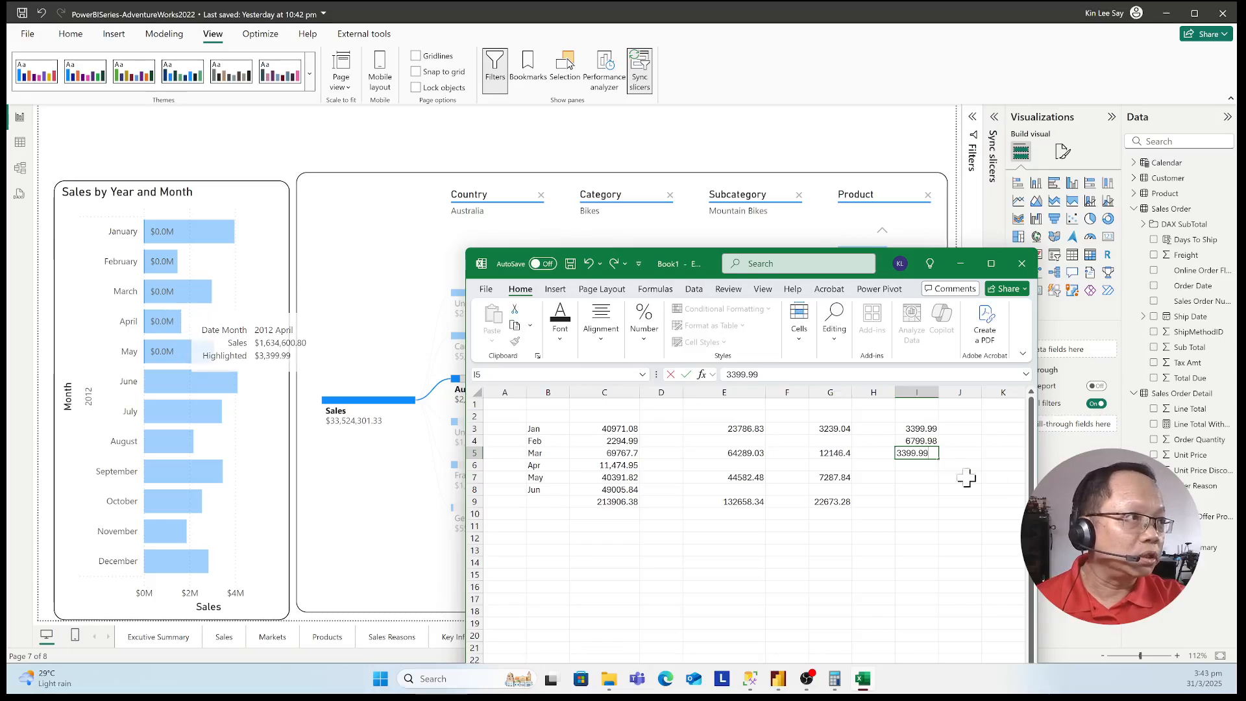
click(933, 466)
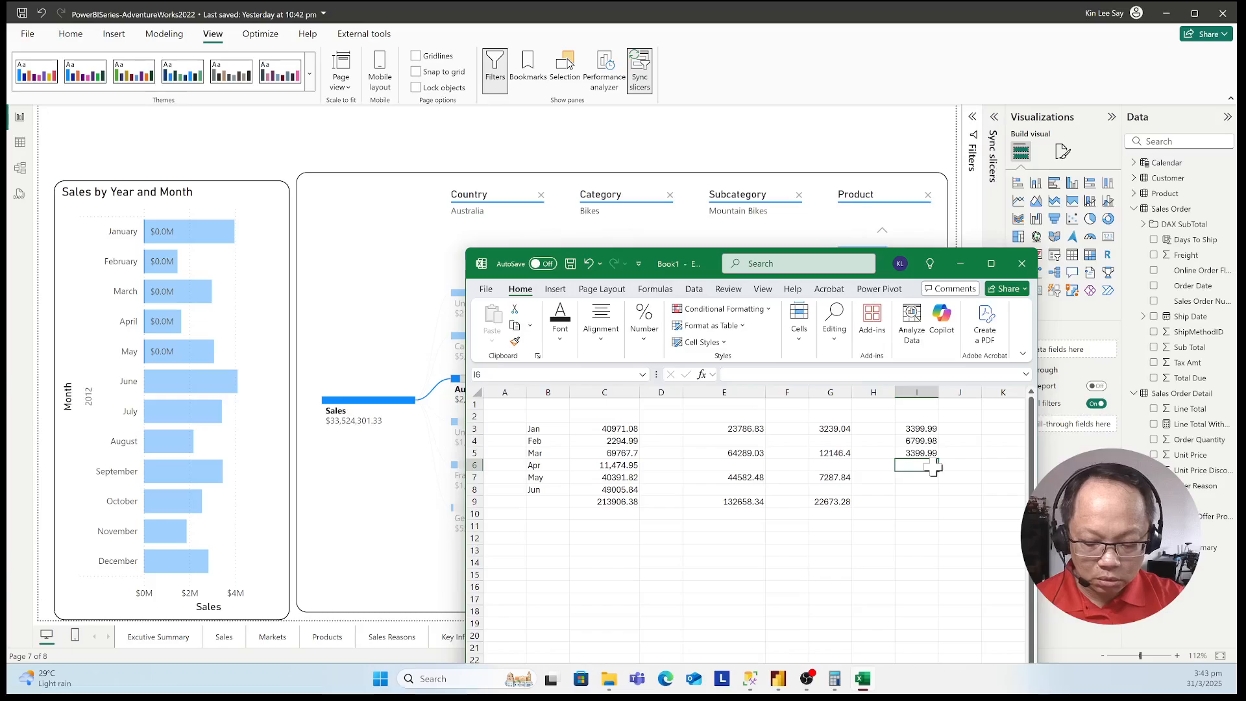
text(3399.99)
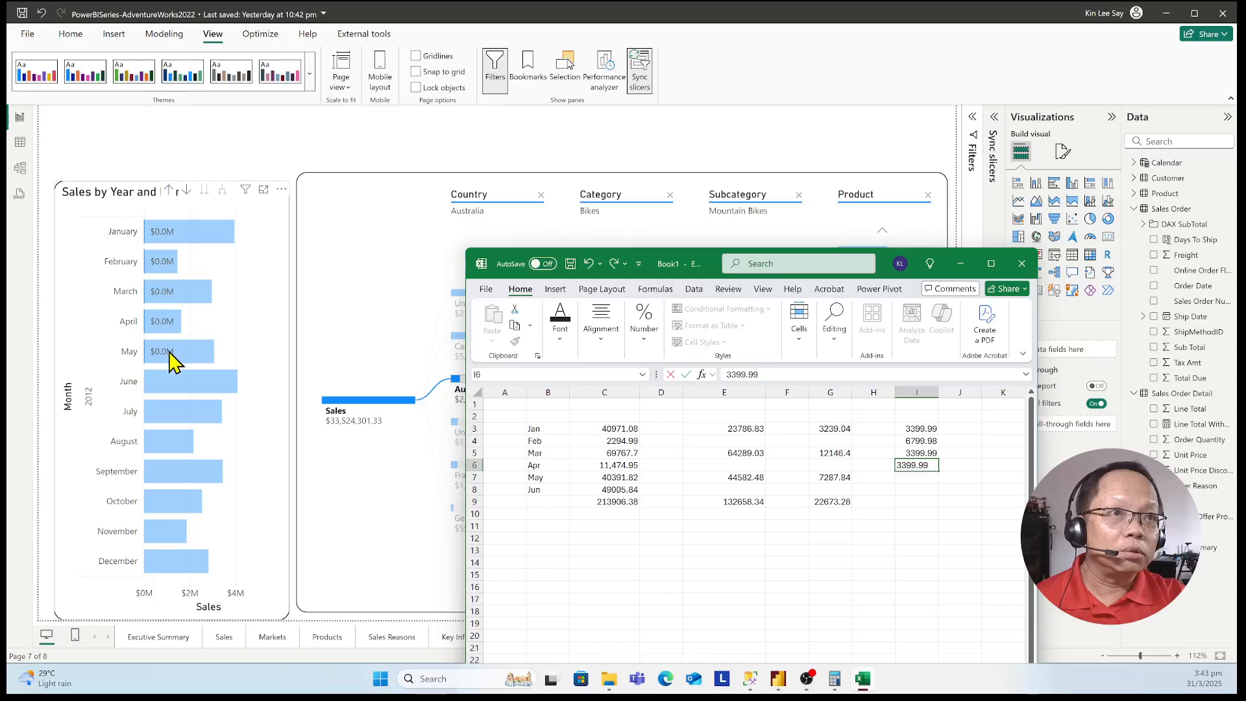
Enter the highlighted May sales of 10199.97 from the monthly chart in cell I7.
mouse_move(169, 354)
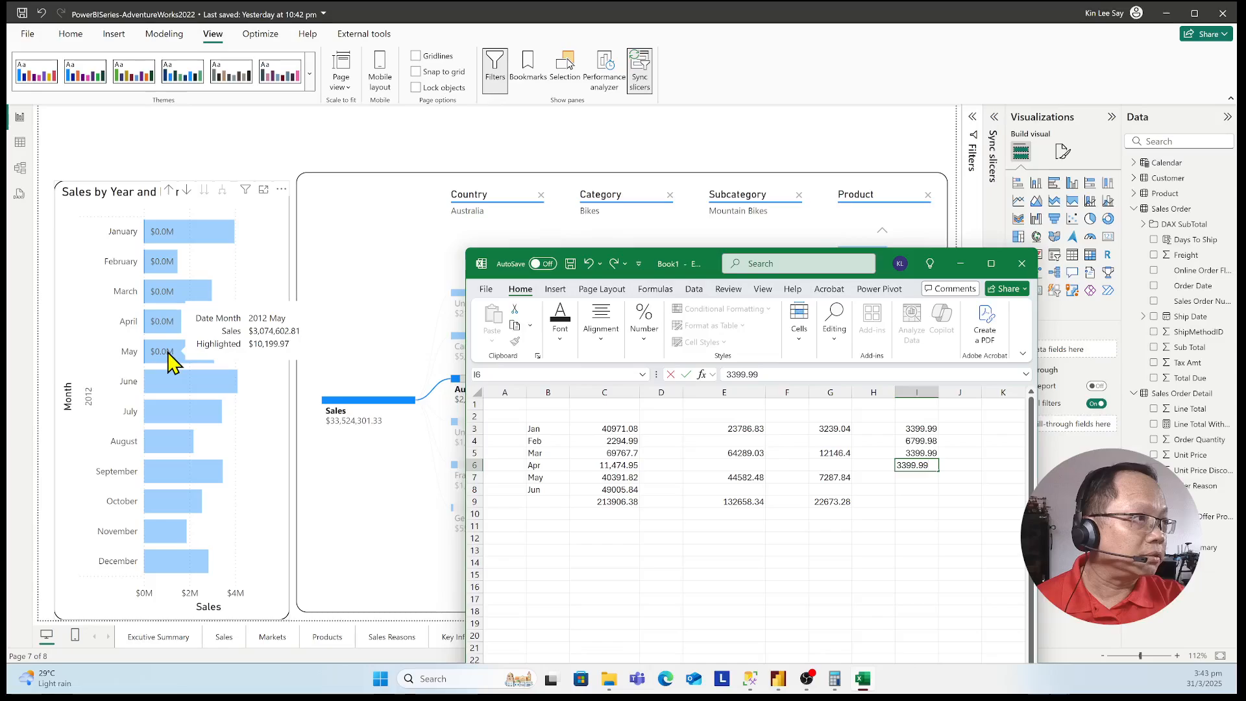
click(922, 477)
text(2)
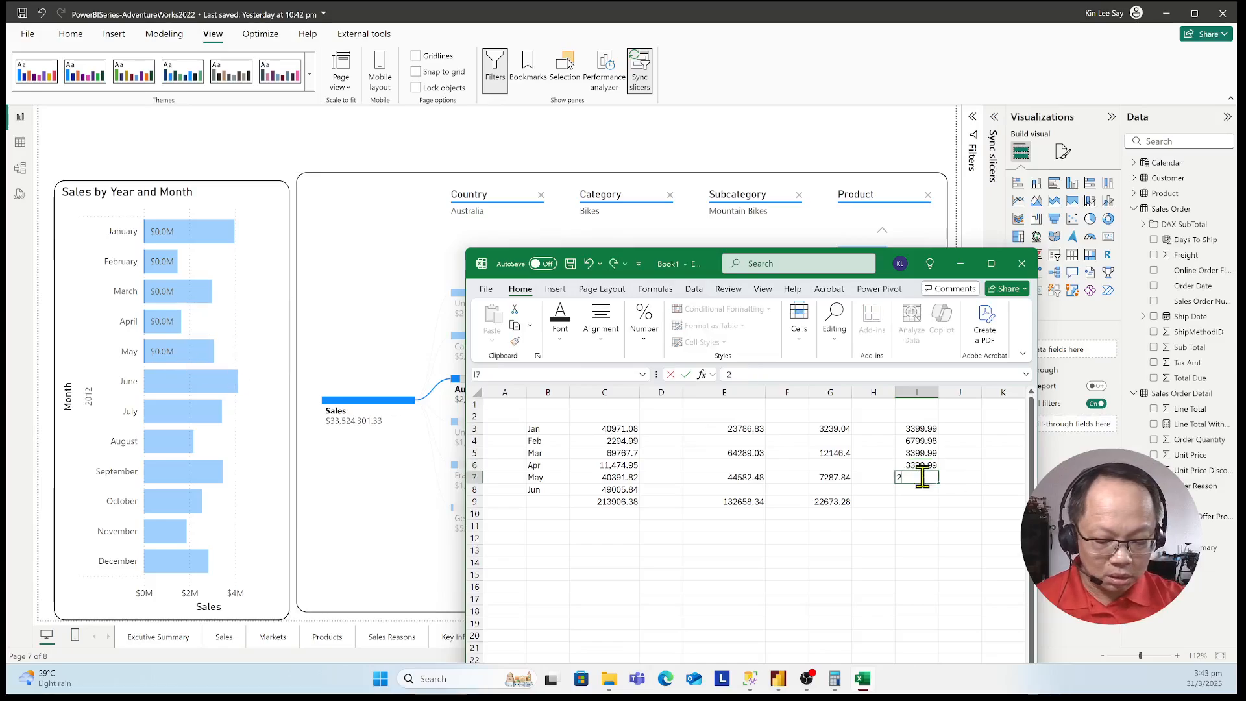
key(BackSpace)
key(BackSpace)
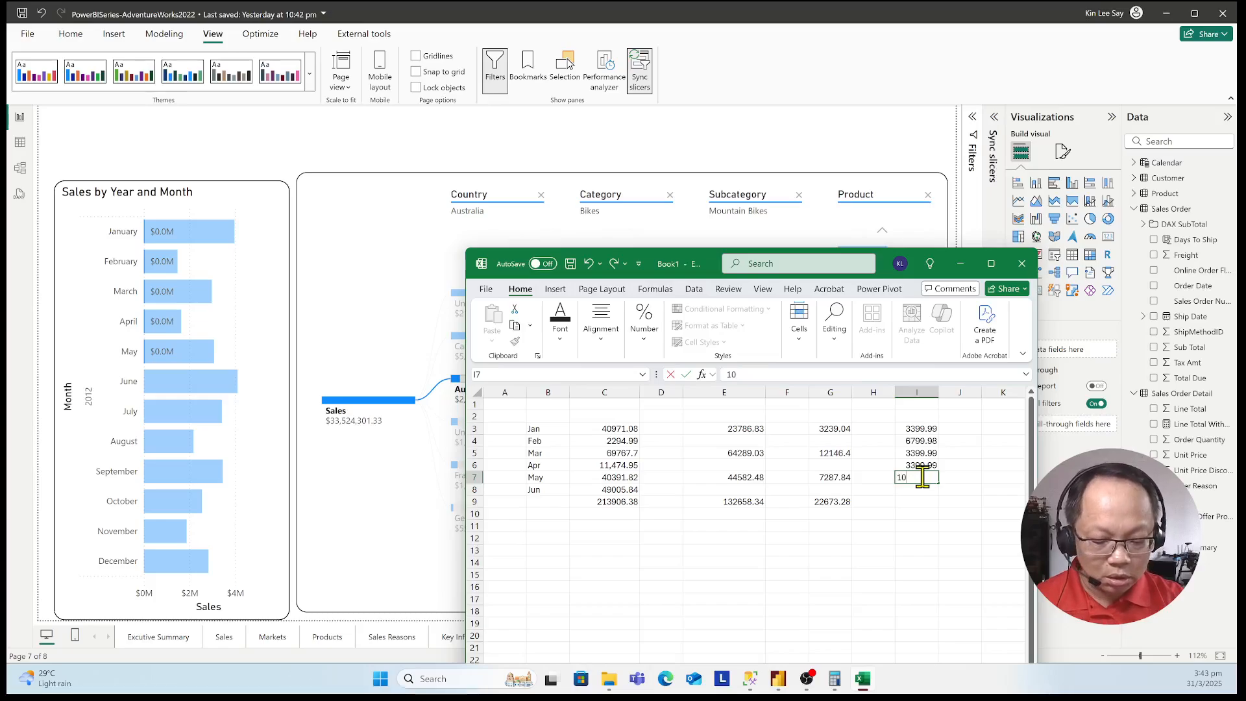
text(10199.99)
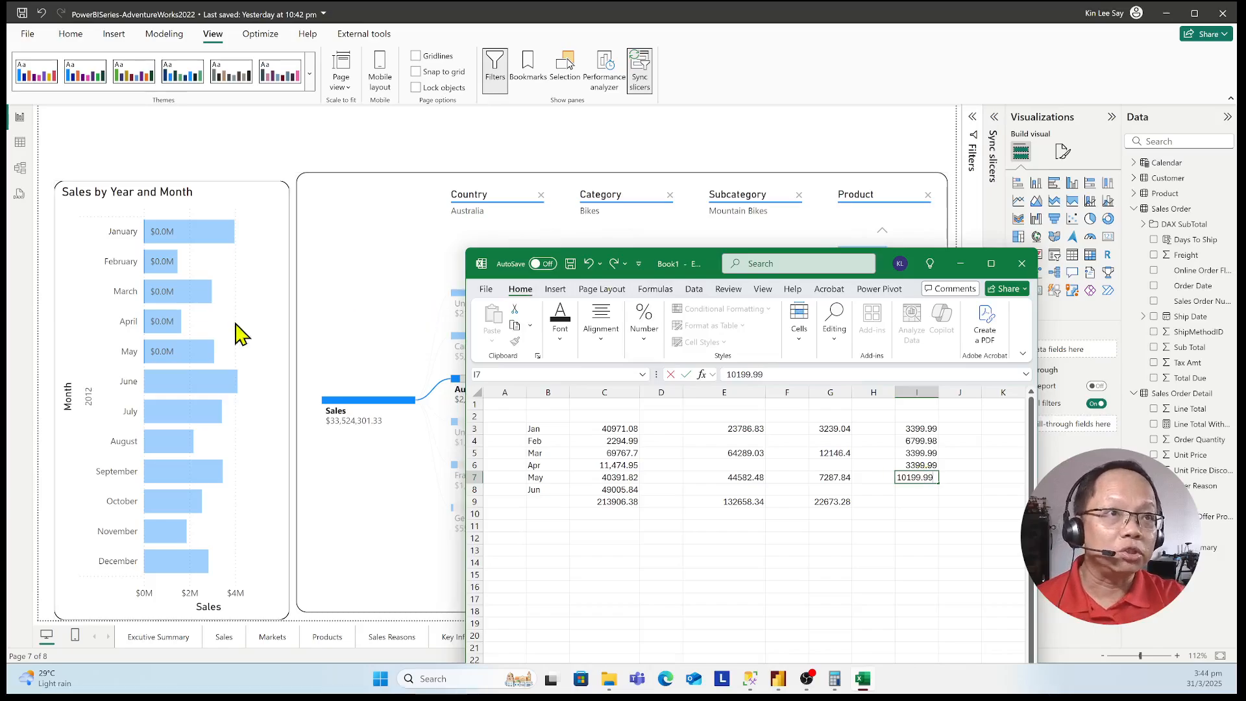
mouse_move(178, 356)
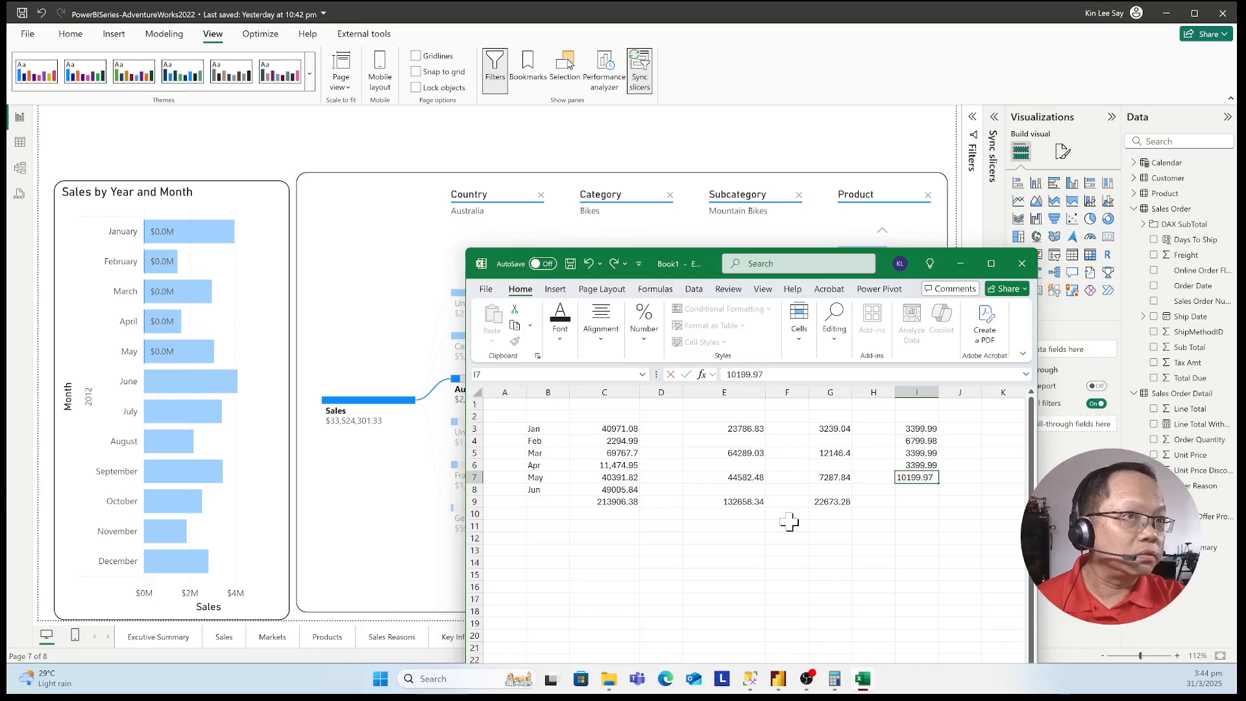
Copy the SUM formula from G9 to I9 to total the product's monthly sales in rows 3 to 8.
click(914, 503)
key(Left)
key(Left)
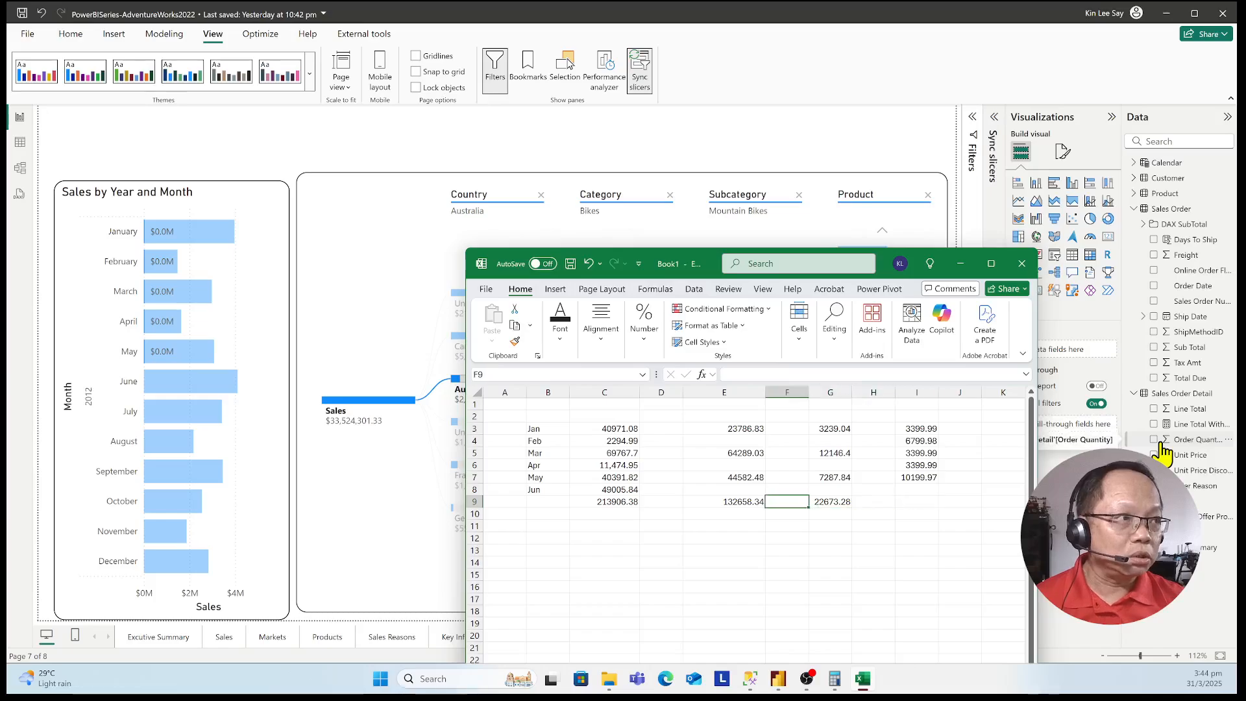
key(ctrl+c)
key(Right)
key(Right)
key(ctrl+v)
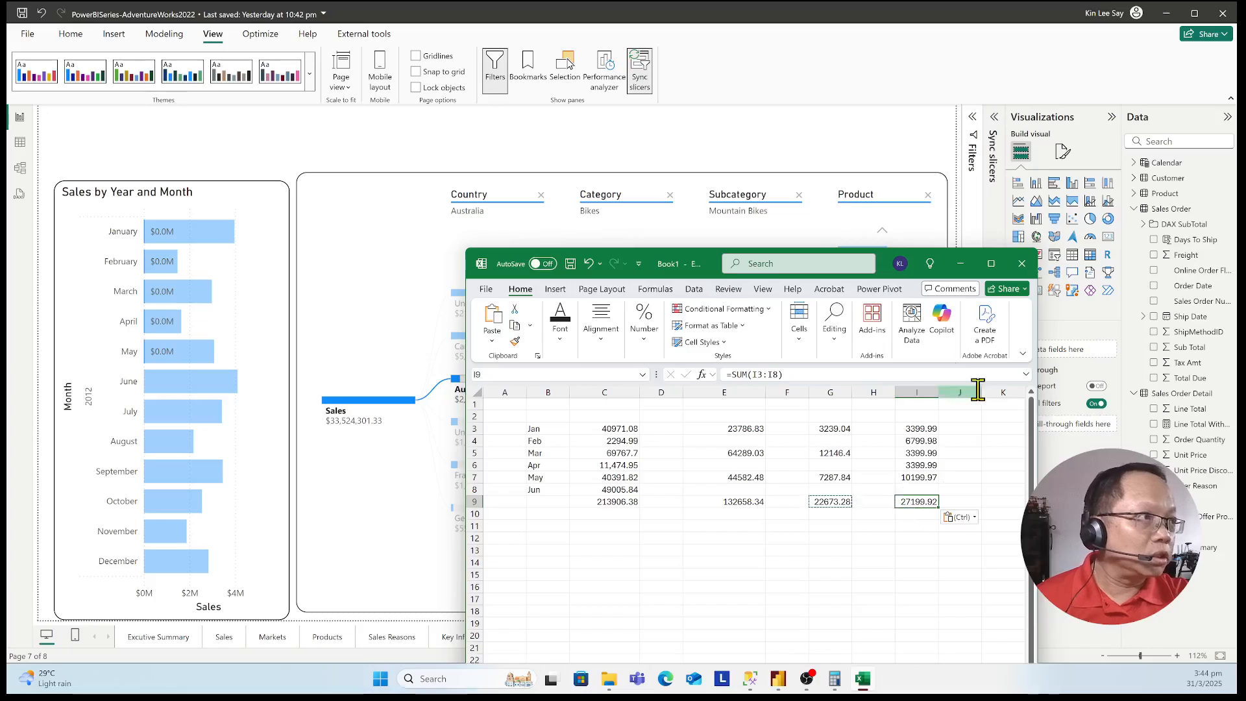
Compare the worksheet total in I9 with the Mountain-100 Silver, 42 sales in the Power BI decomposition tree and its highlighted months.
click(844, 185)
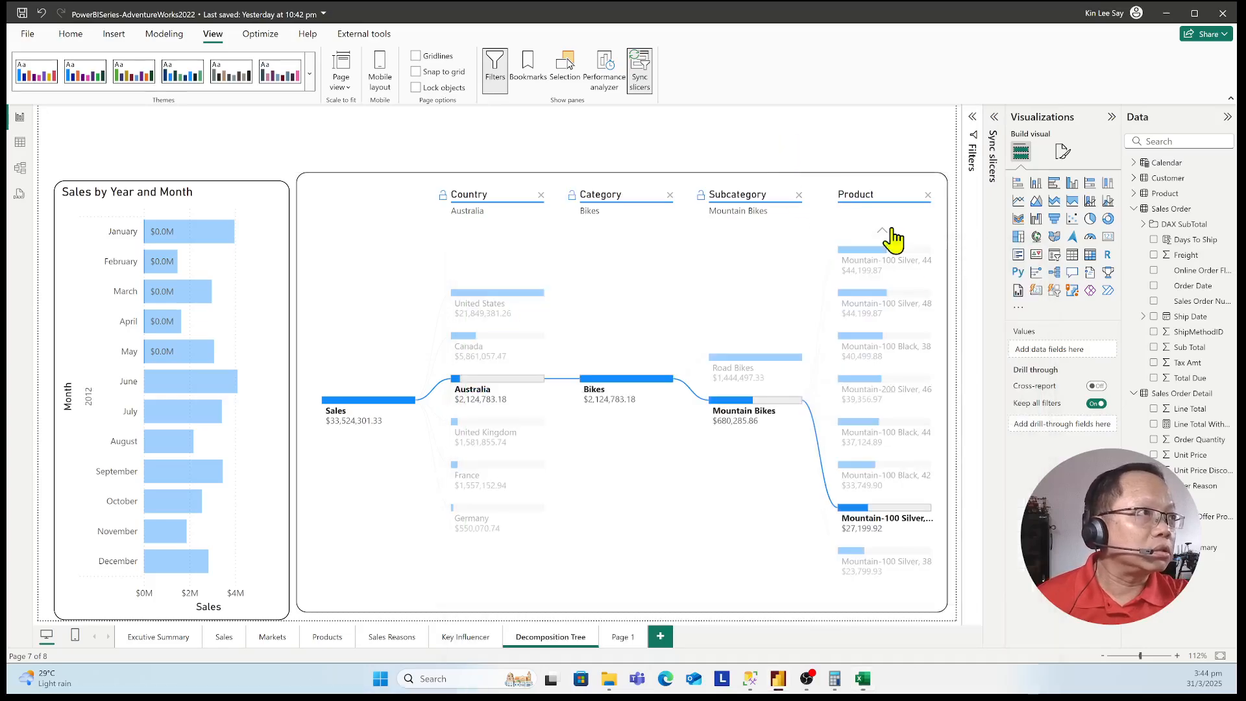
click(834, 678)
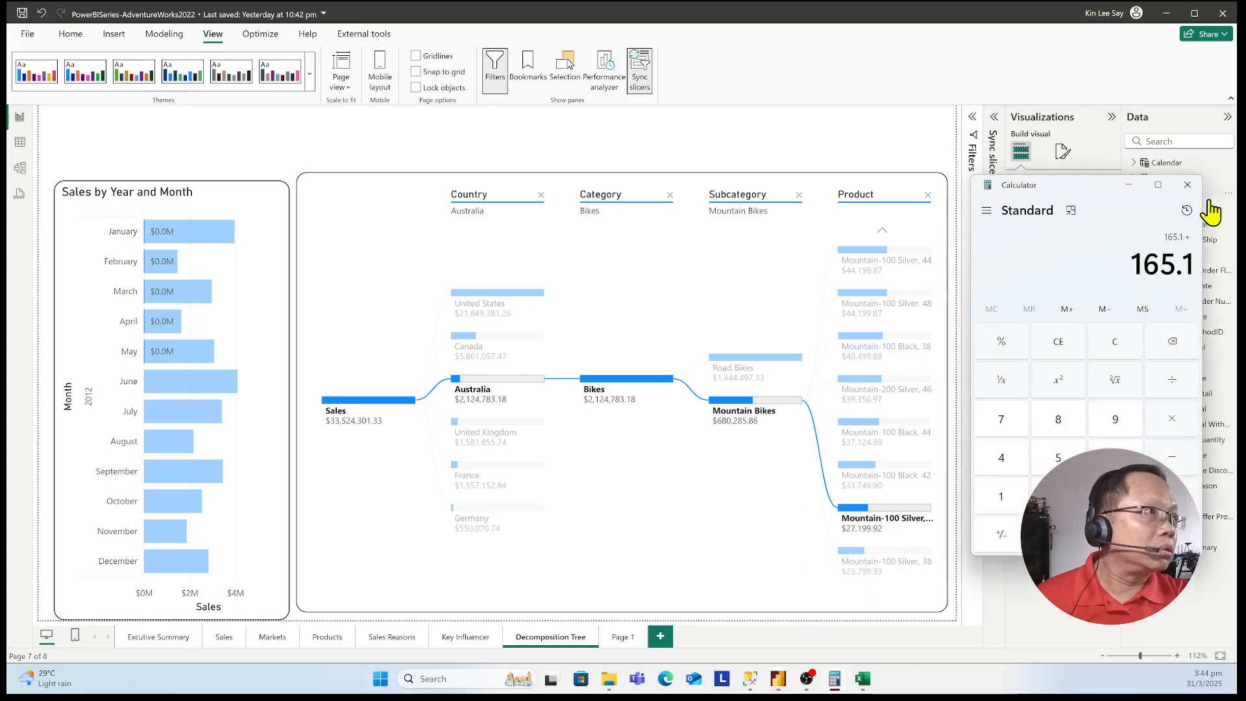
click(1129, 185)
click(861, 679)
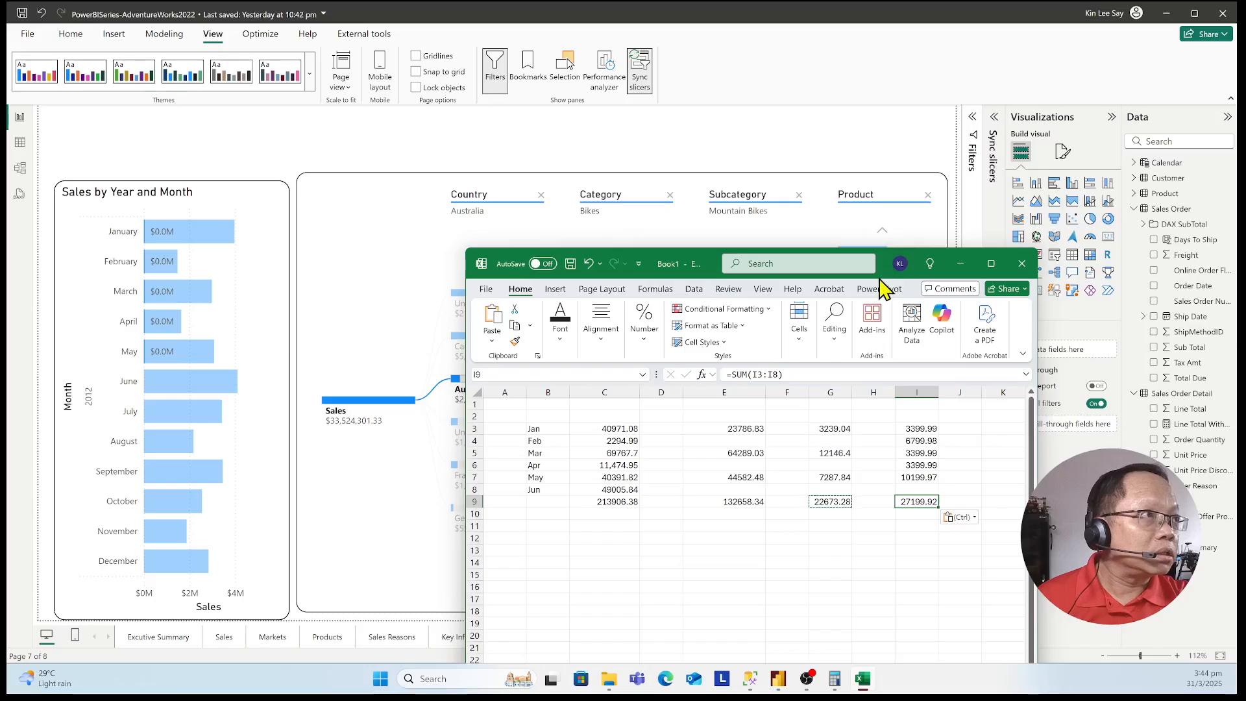
drag(890, 274, 672, 278)
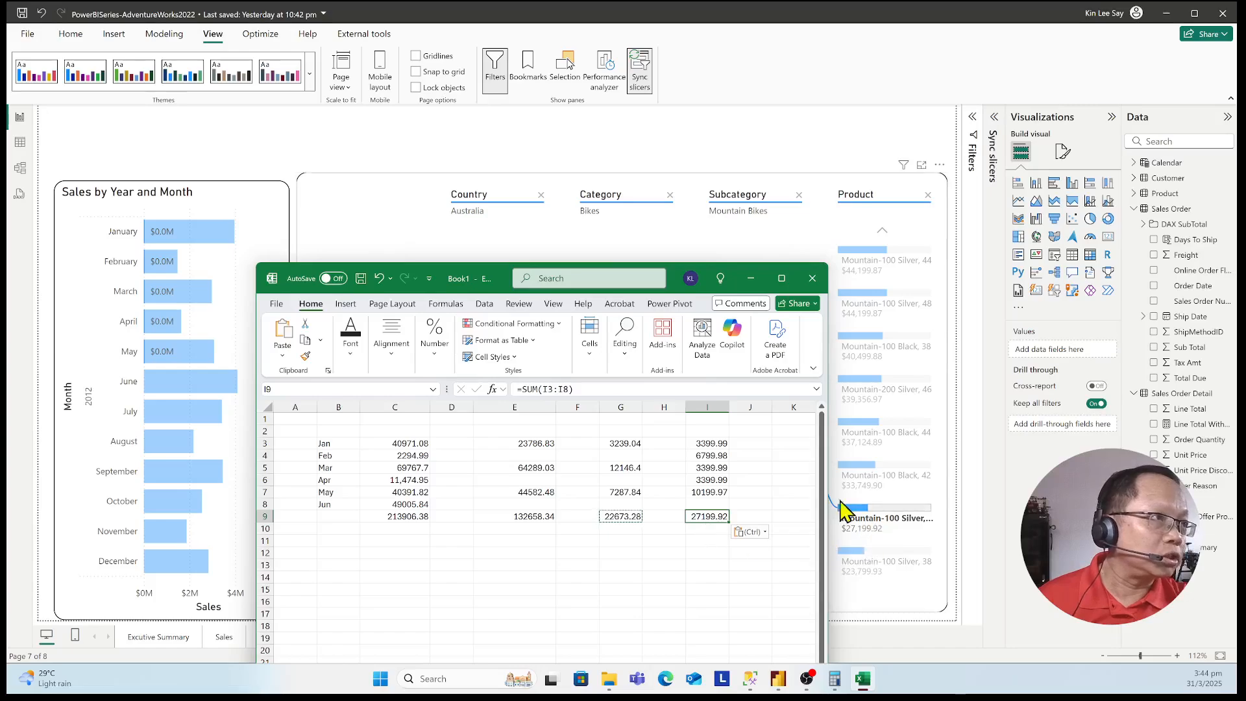
click(804, 75)
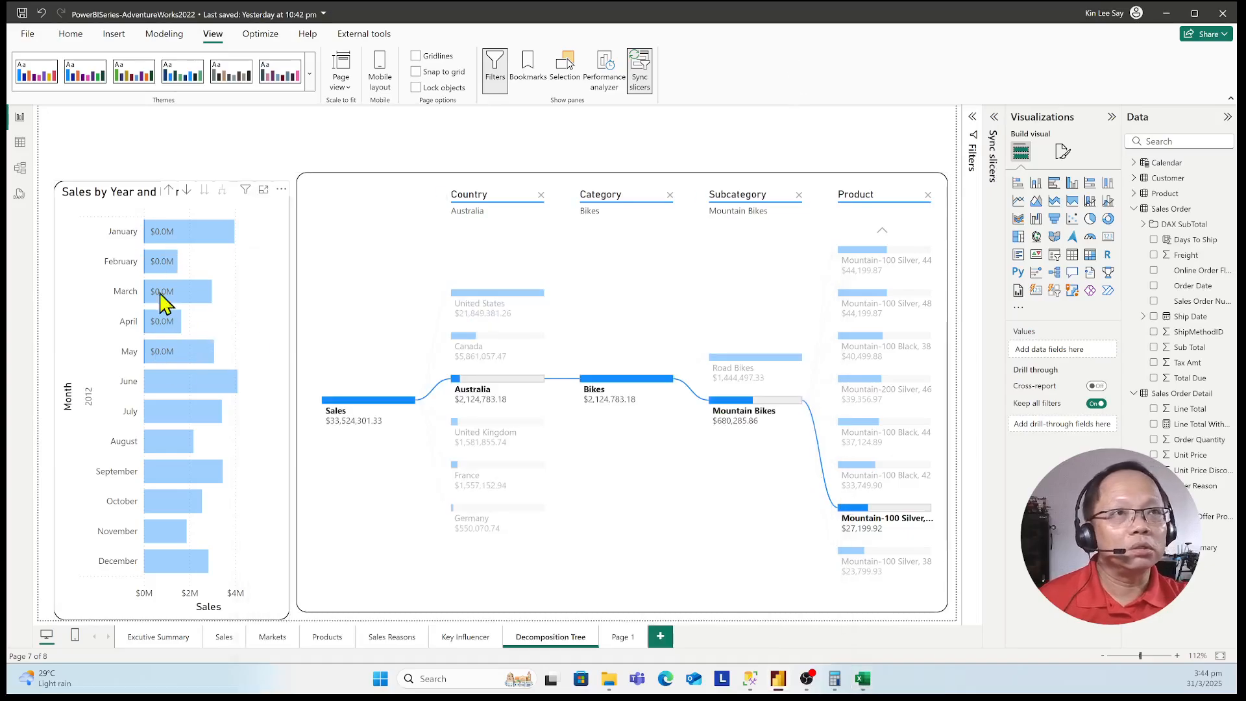
mouse_move(174, 245)
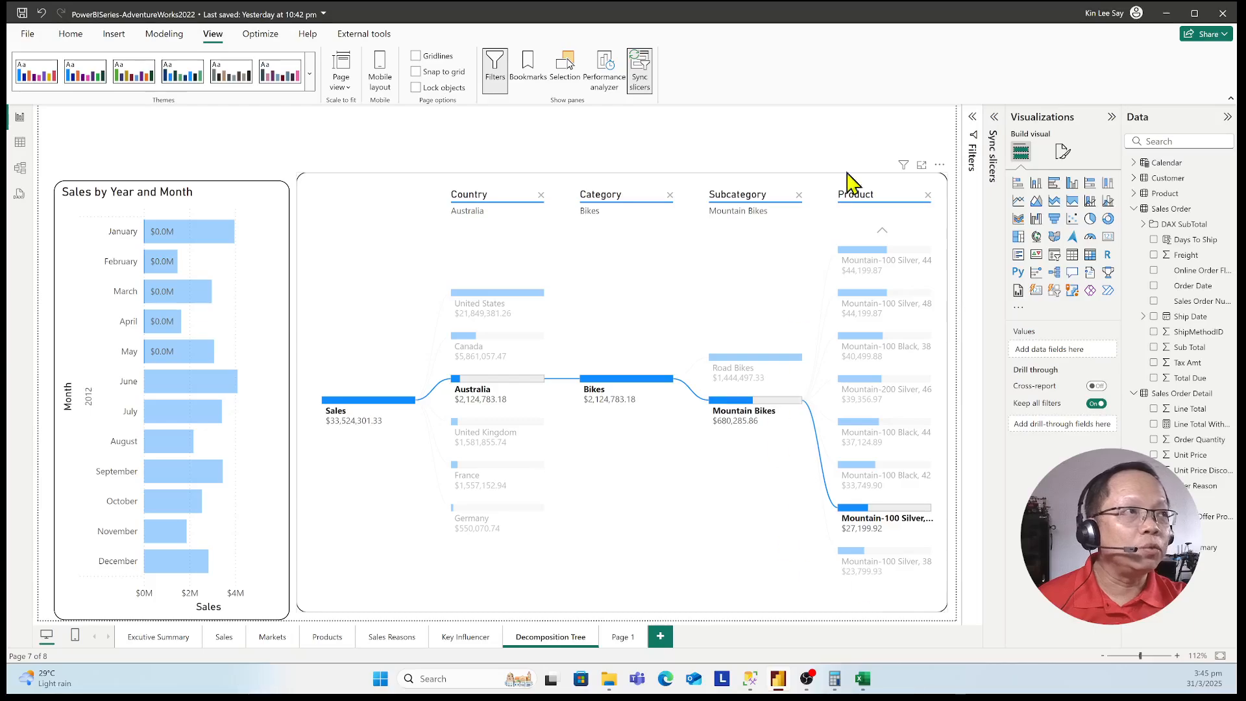
Cross-highlight the Sales by Year and Month chart with Australia's Mountain Bikes subcategory and examine its monthly sales.
click(738, 409)
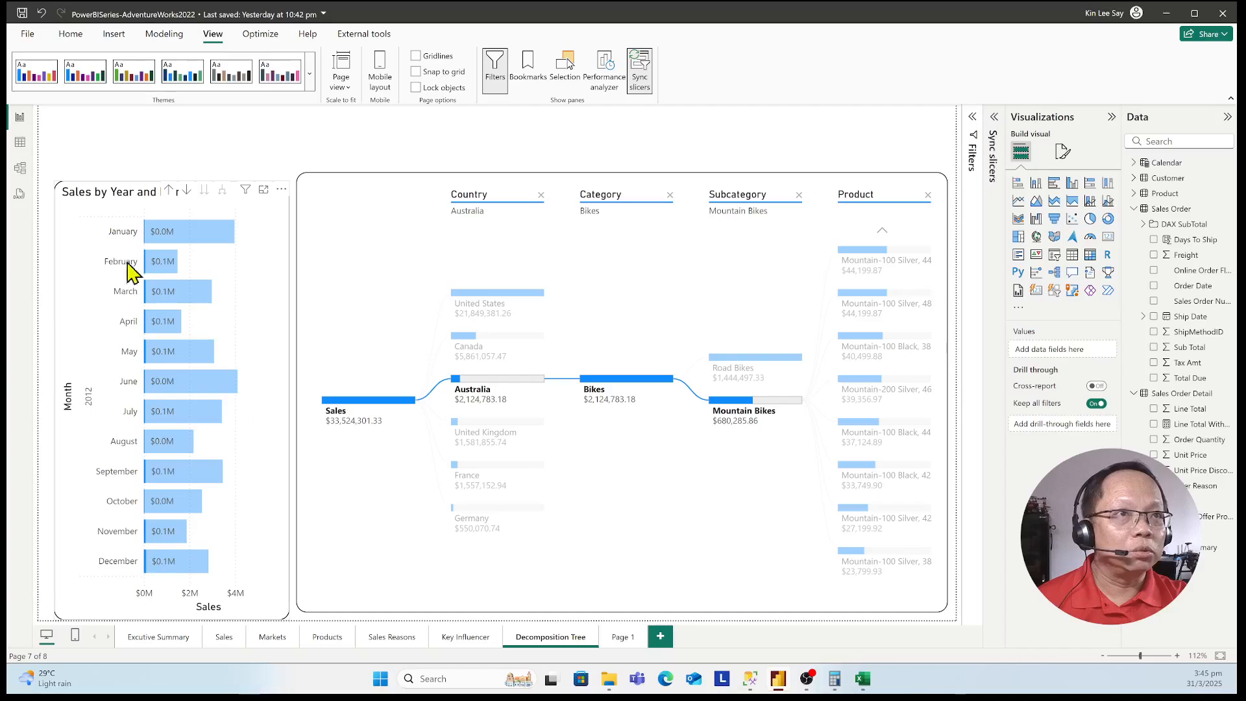
mouse_move(157, 235)
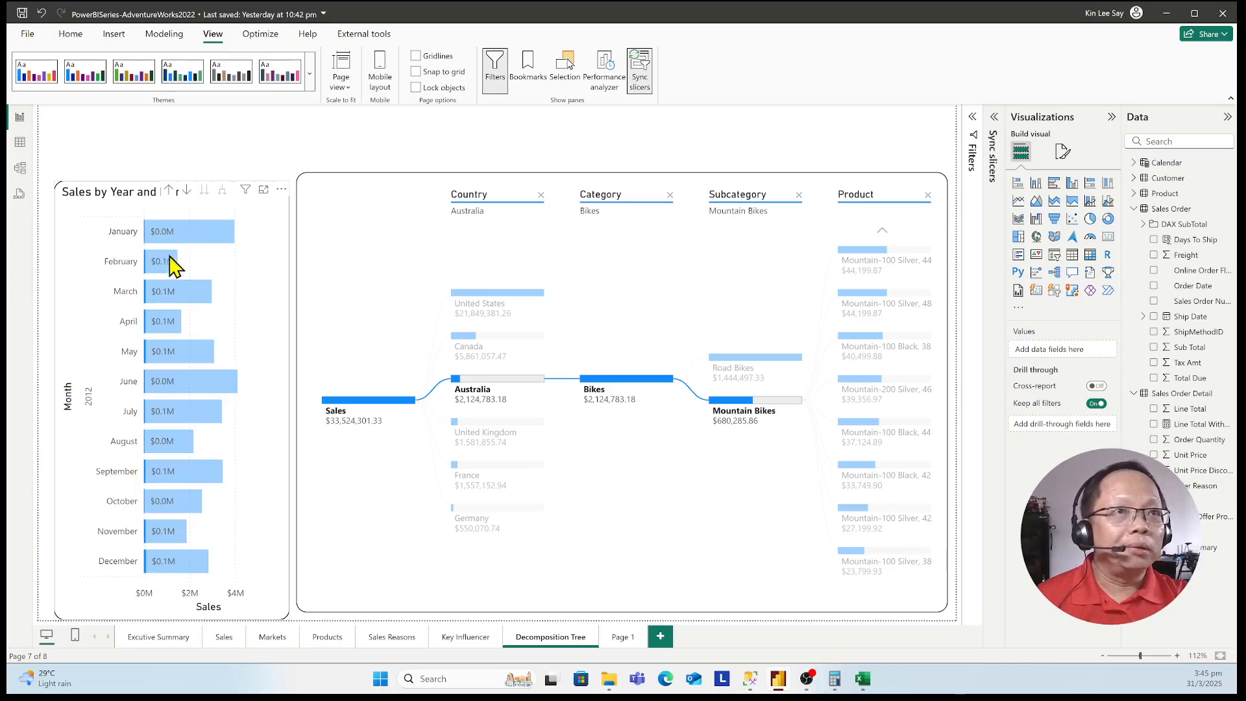
mouse_move(163, 273)
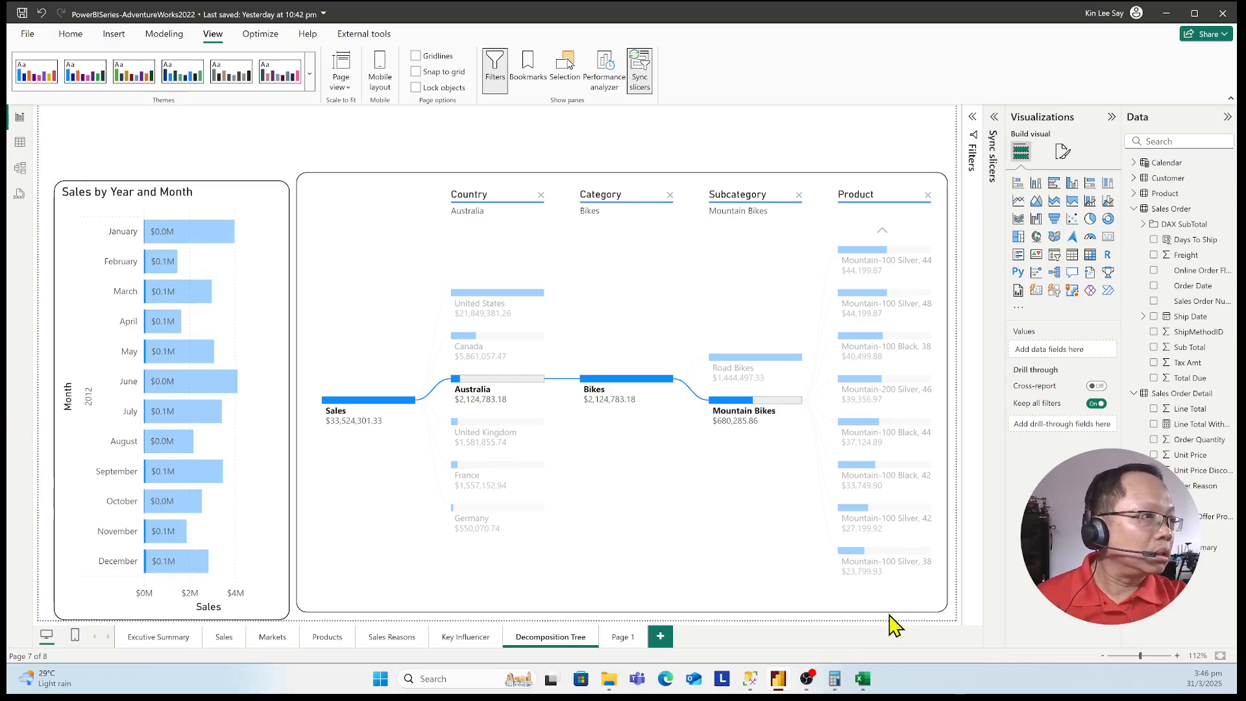
click(862, 679)
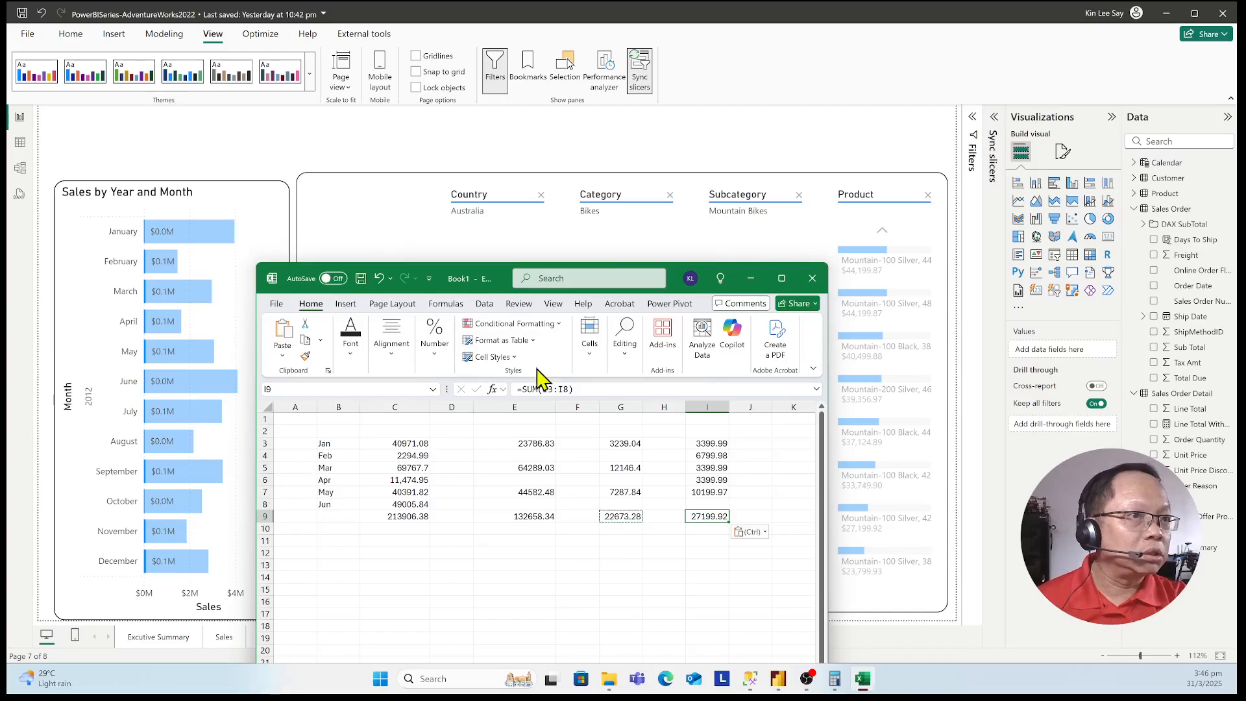
click(554, 159)
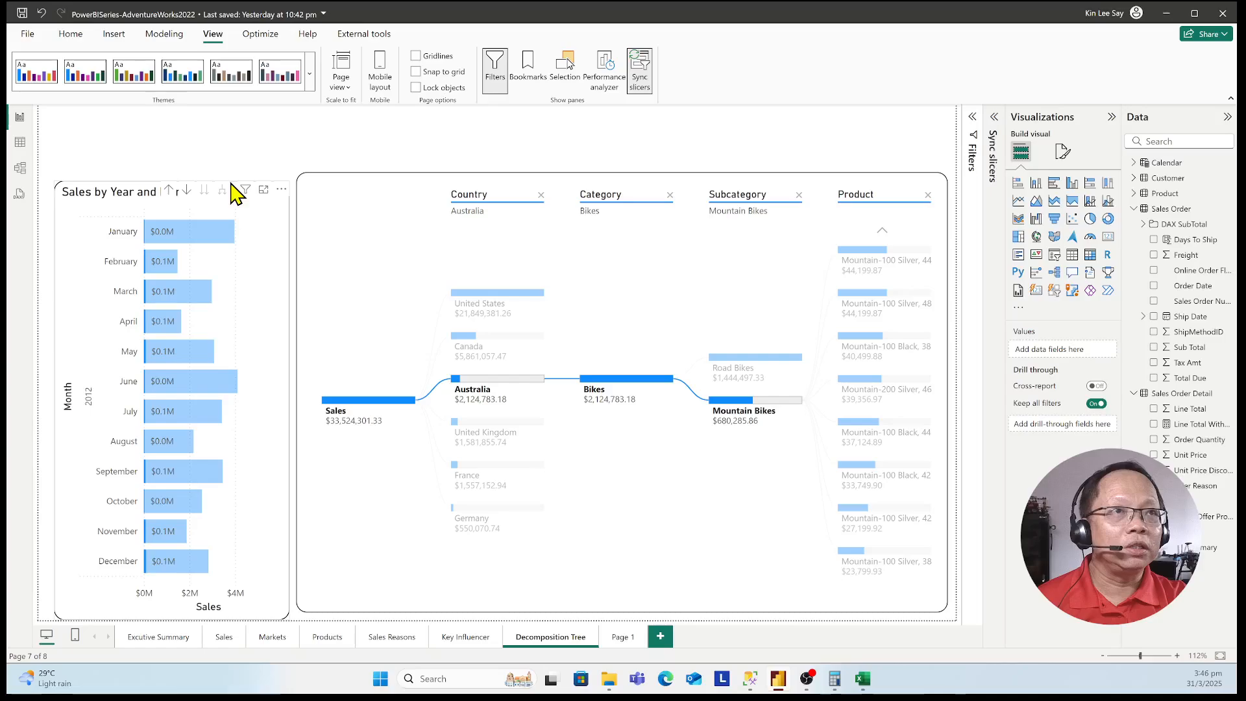
Inspect the fields of the Sales by Year and Month chart, and select the decomposition tree with its cross-highlighting cleared.
click(224, 190)
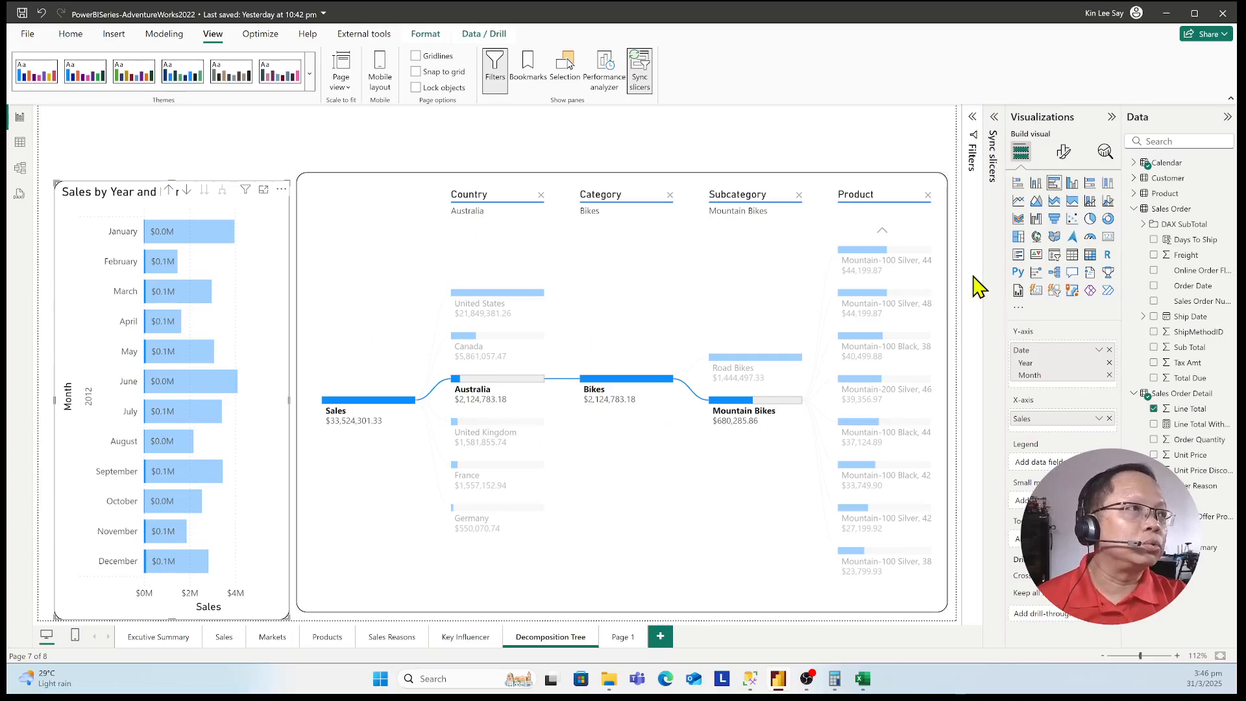
mouse_move(488, 318)
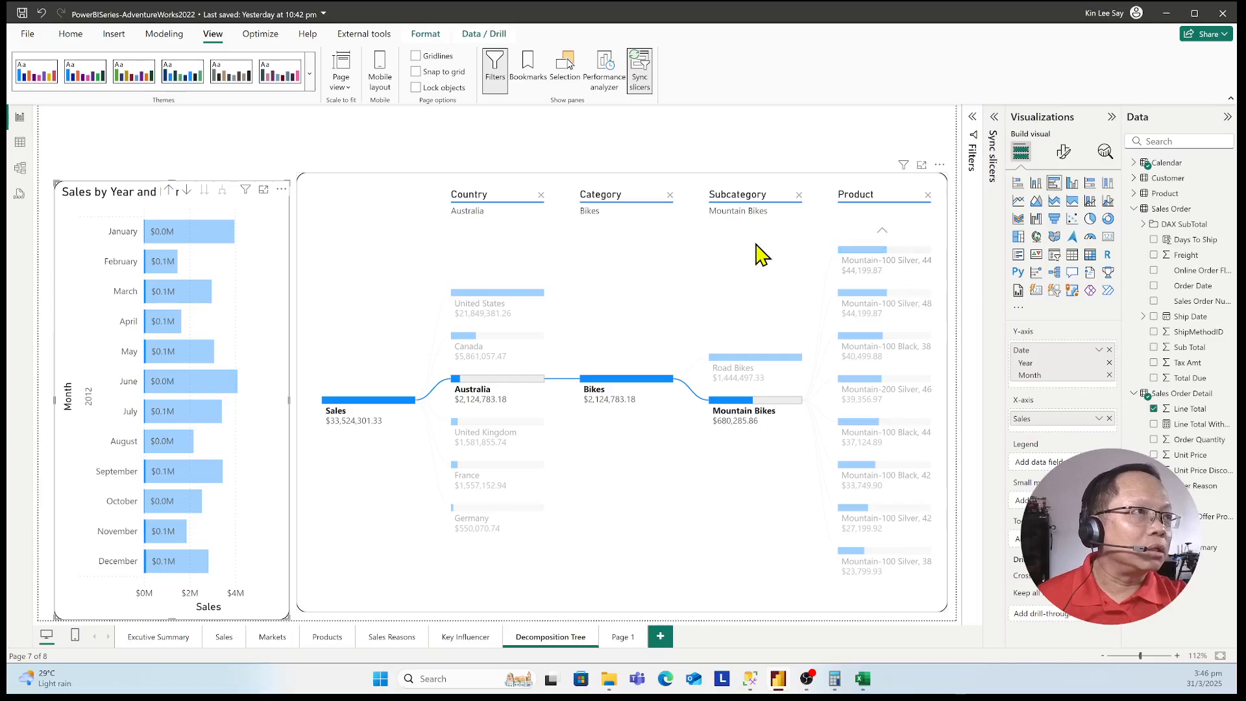
click(760, 254)
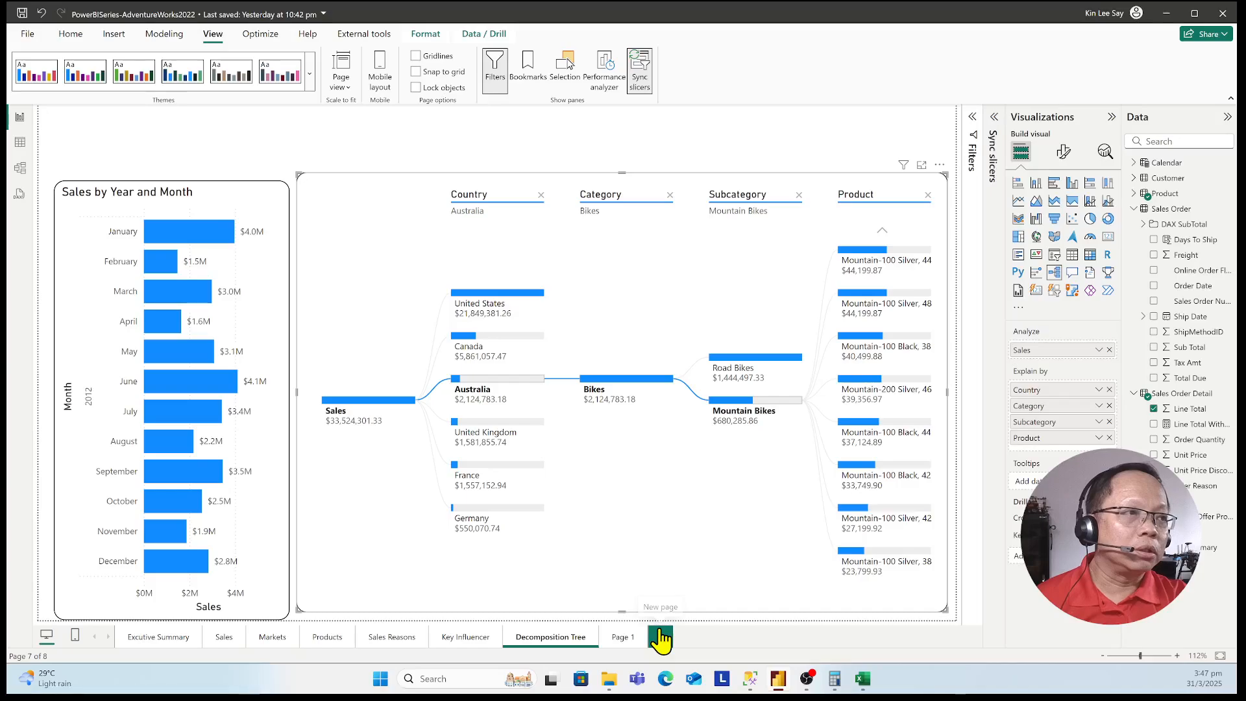
Add a new report page and name it Demo Decomposition Tree.
click(661, 637)
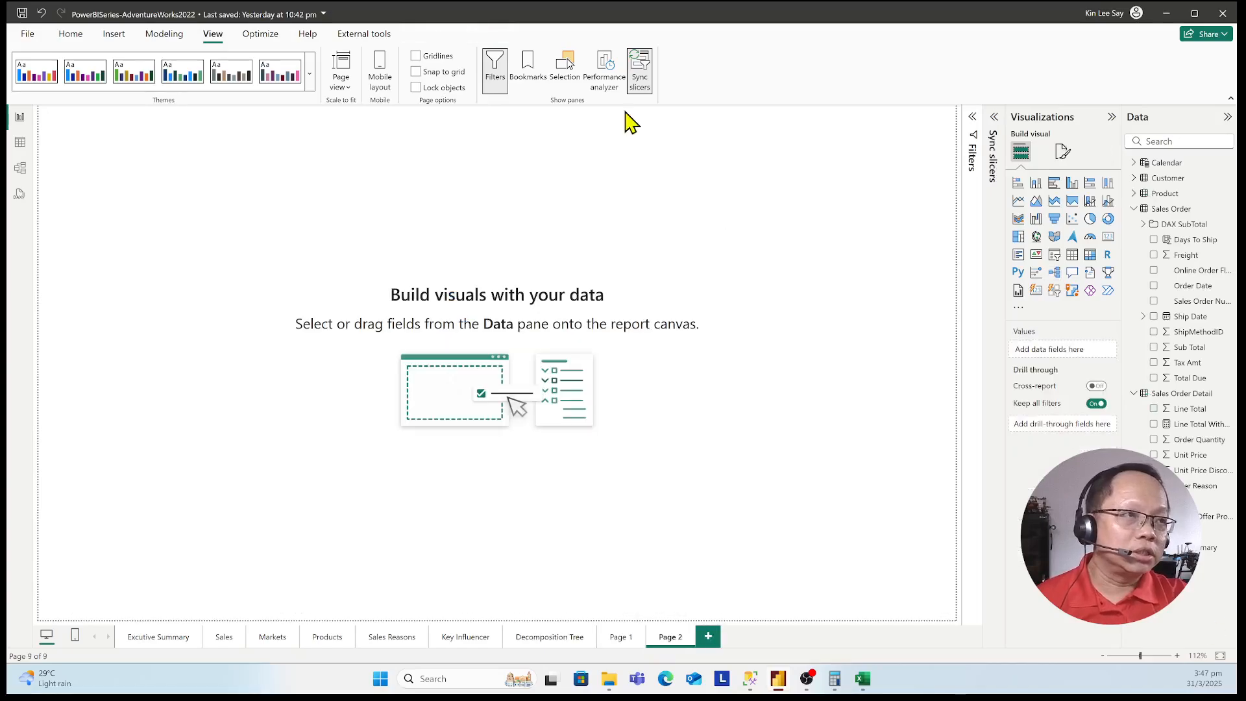
double_click(670, 637)
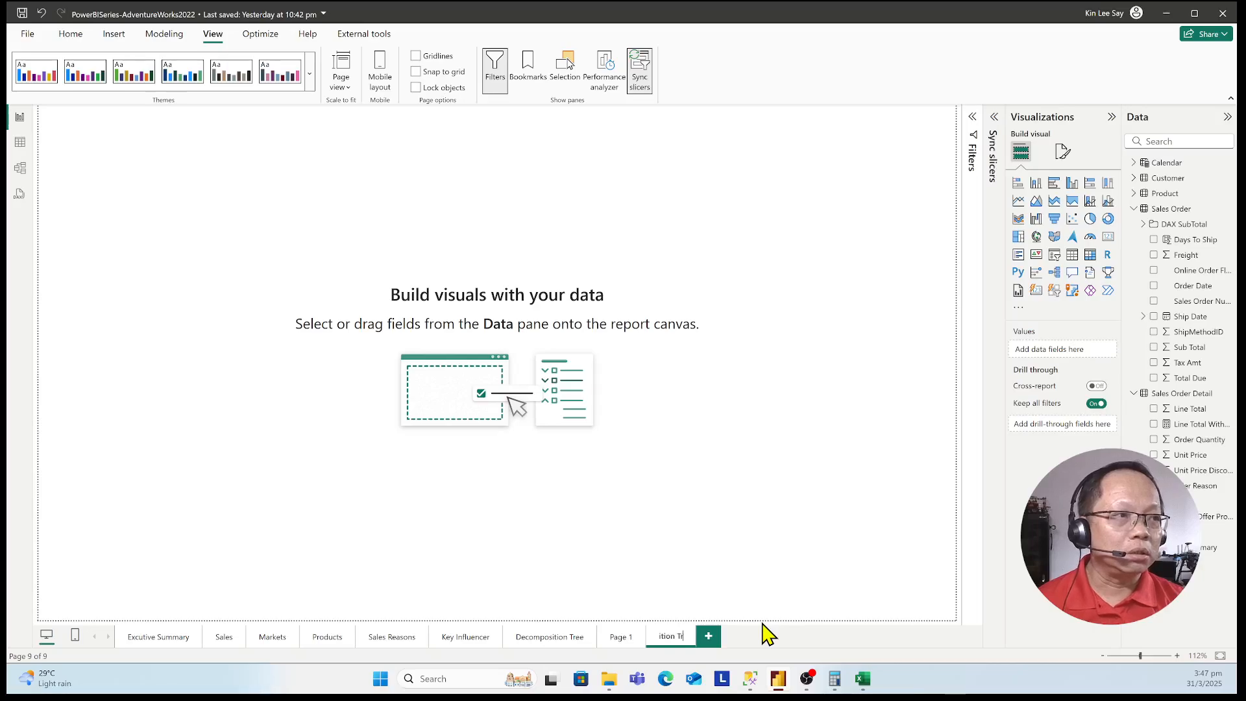
text(ee)
key(Return)
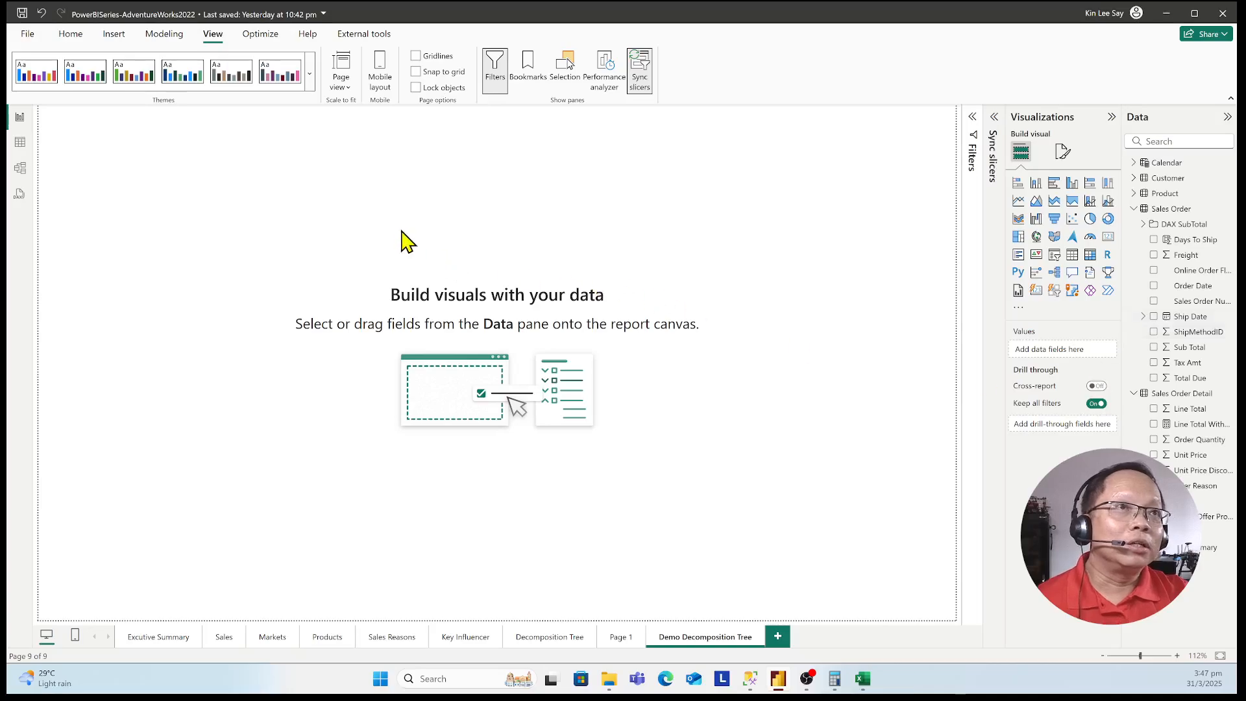
Insert an empty decomposition tree on the page, enlarge it, and position it across the middle of the canvas.
click(115, 35)
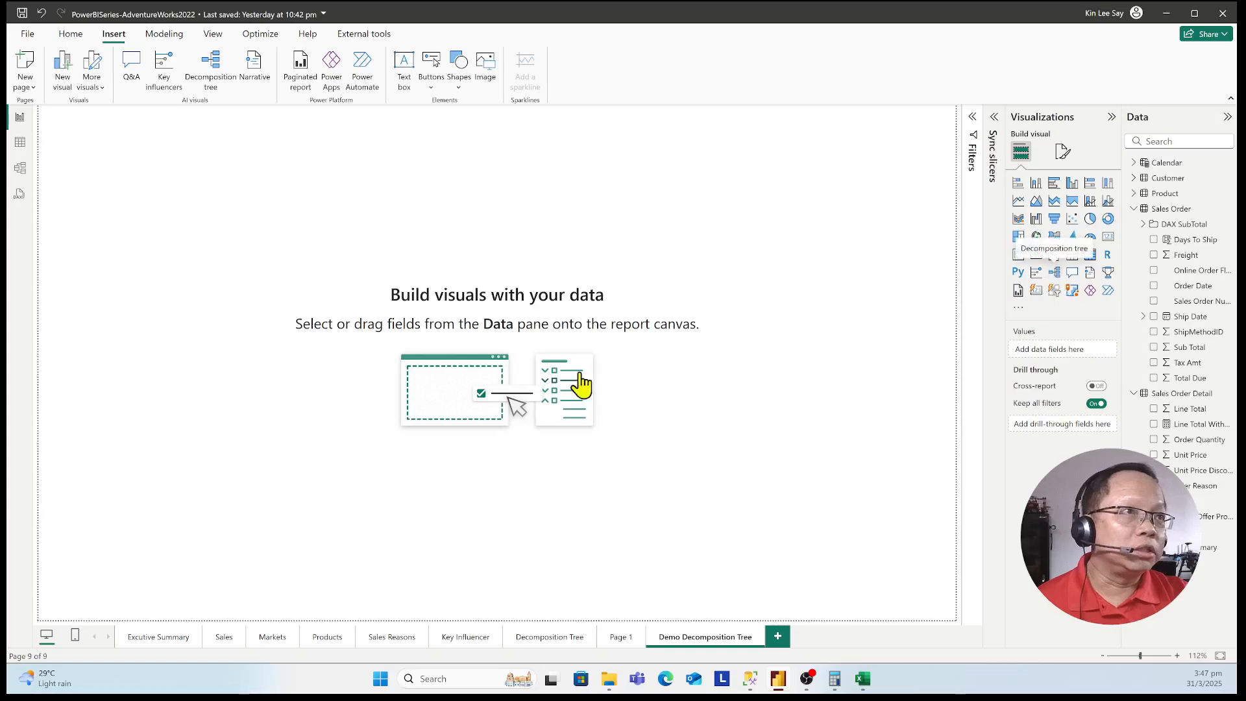
drag(123, 141, 260, 229)
drag(410, 409, 908, 579)
drag(297, 244, 320, 242)
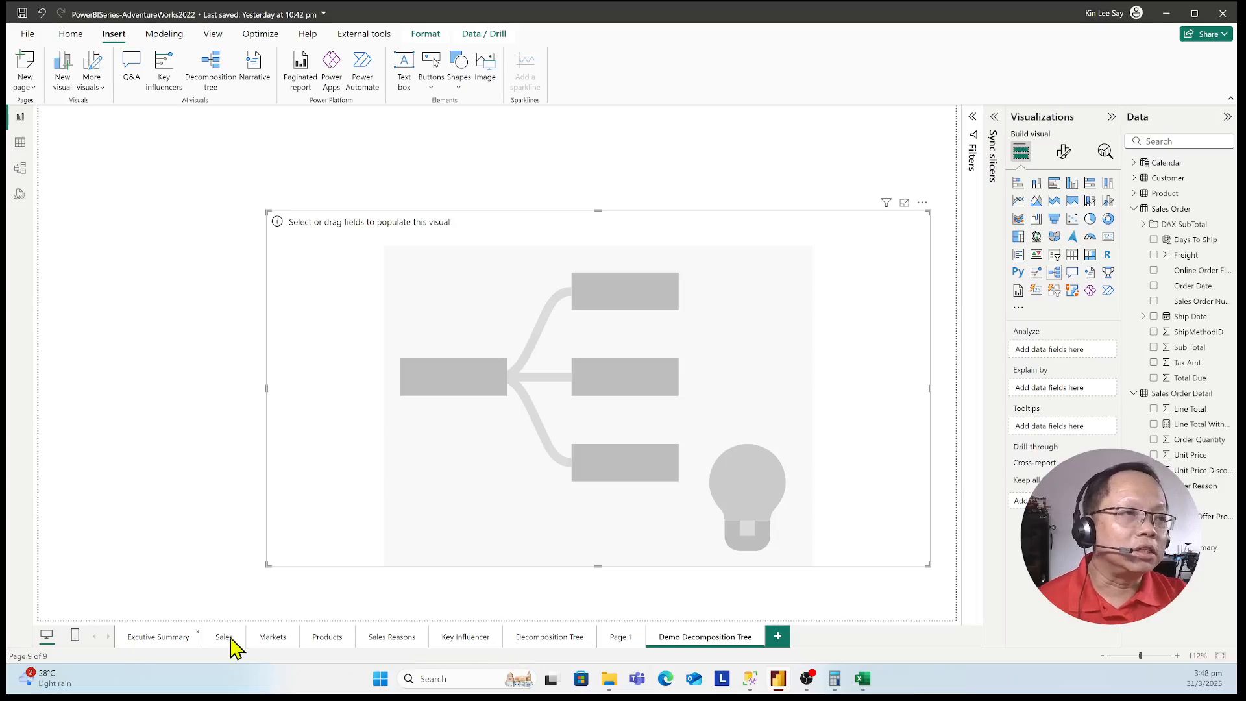
drag(551, 236, 545, 200)
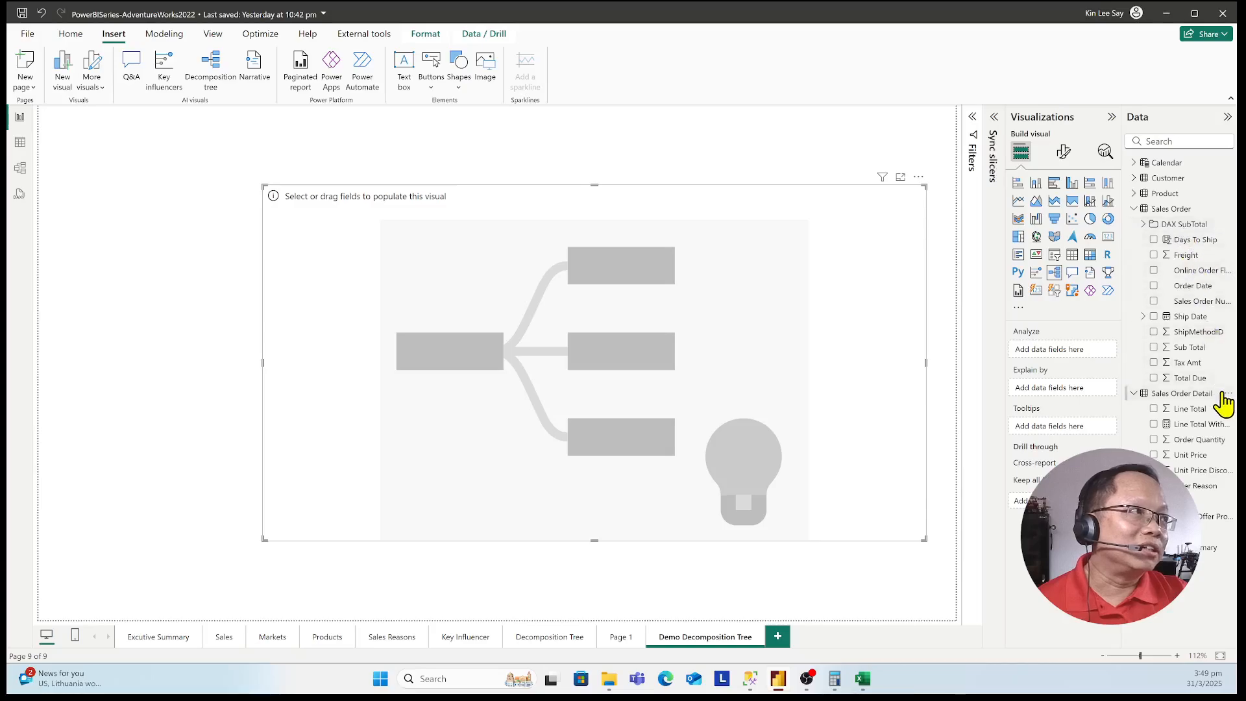
Analyze the Sub Total field from Sales Order in the decomposition tree and rename it Sales.
drag(1165, 353, 1065, 349)
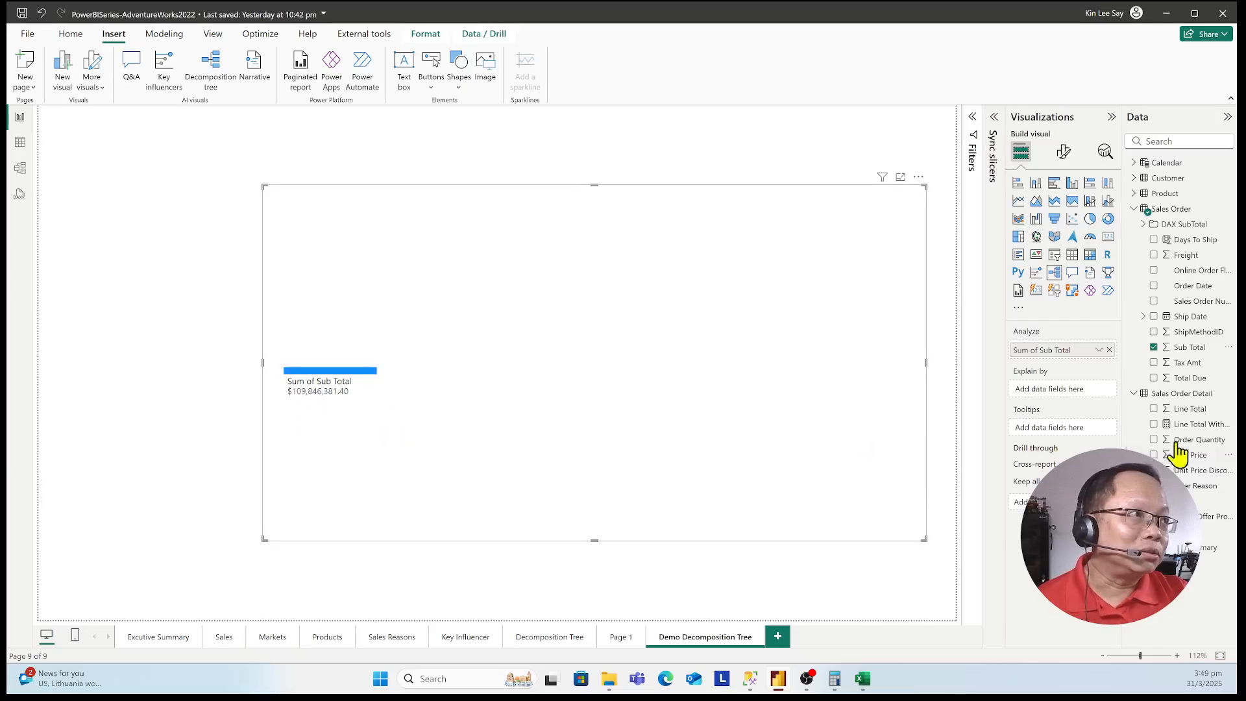
double_click(1076, 350)
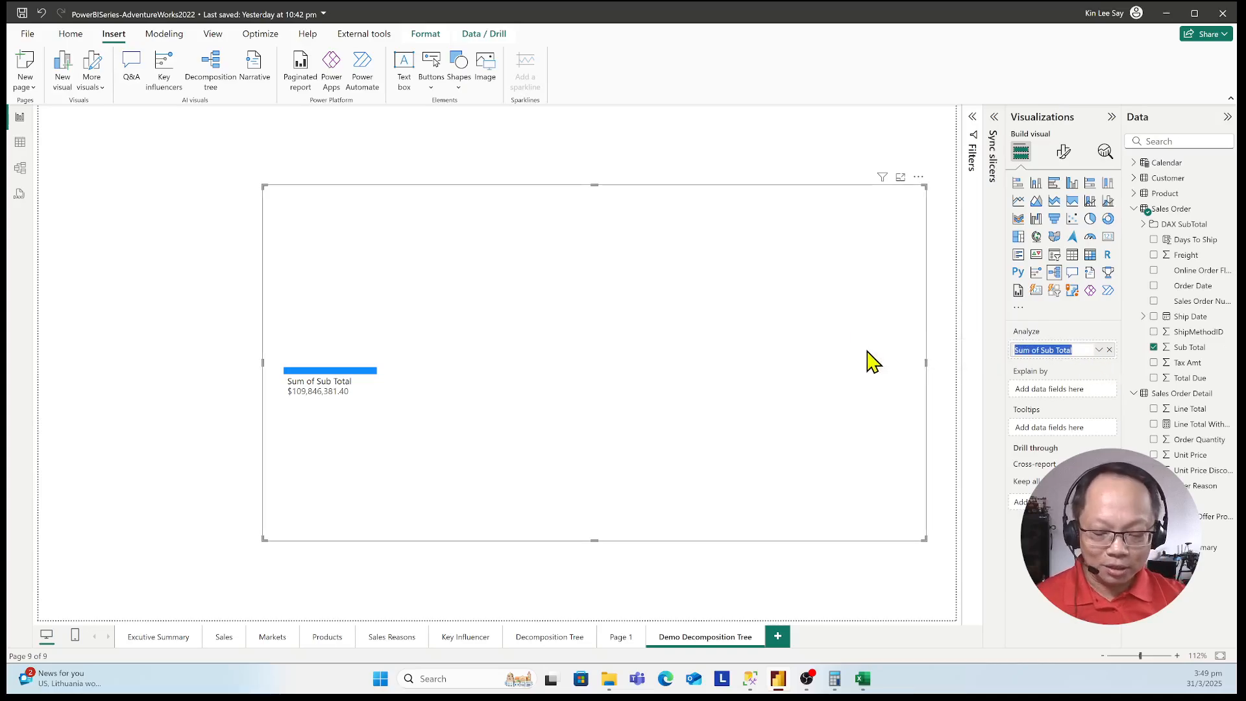
text(Sales)
key(Return)
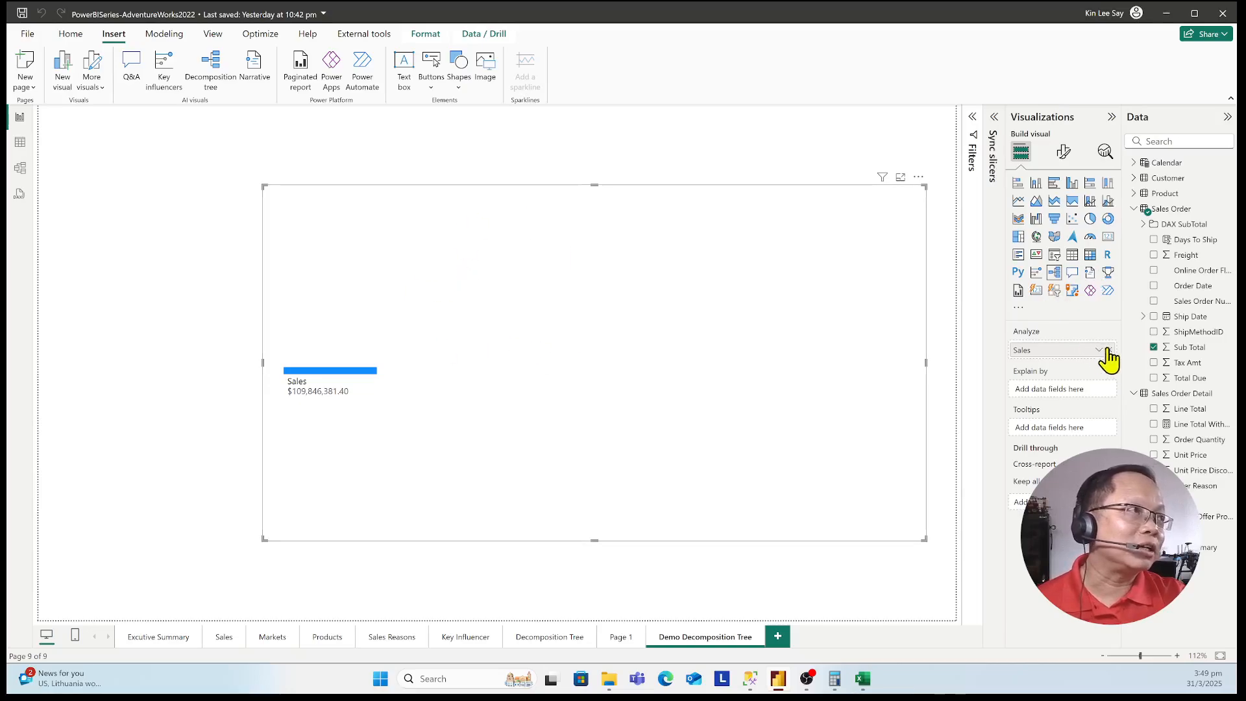
Add Country from the Territory table as an Explain by field of the decomposition tree.
click(1136, 209)
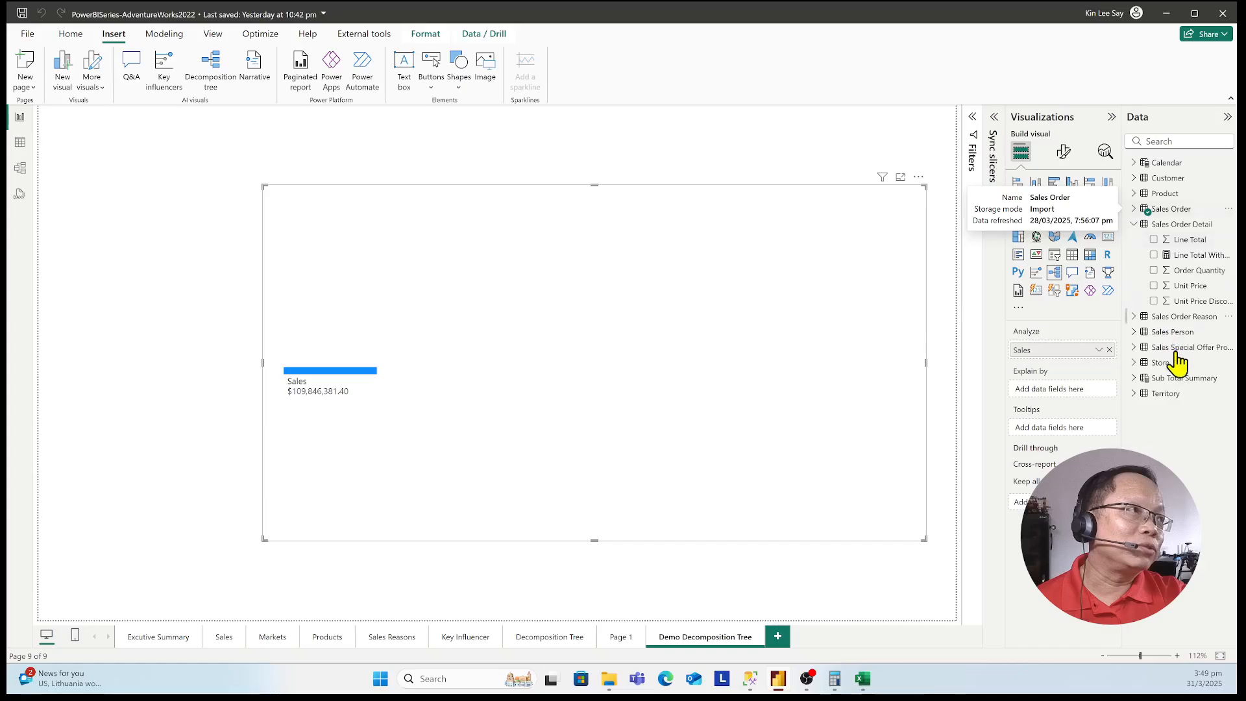
click(1134, 394)
click(1154, 409)
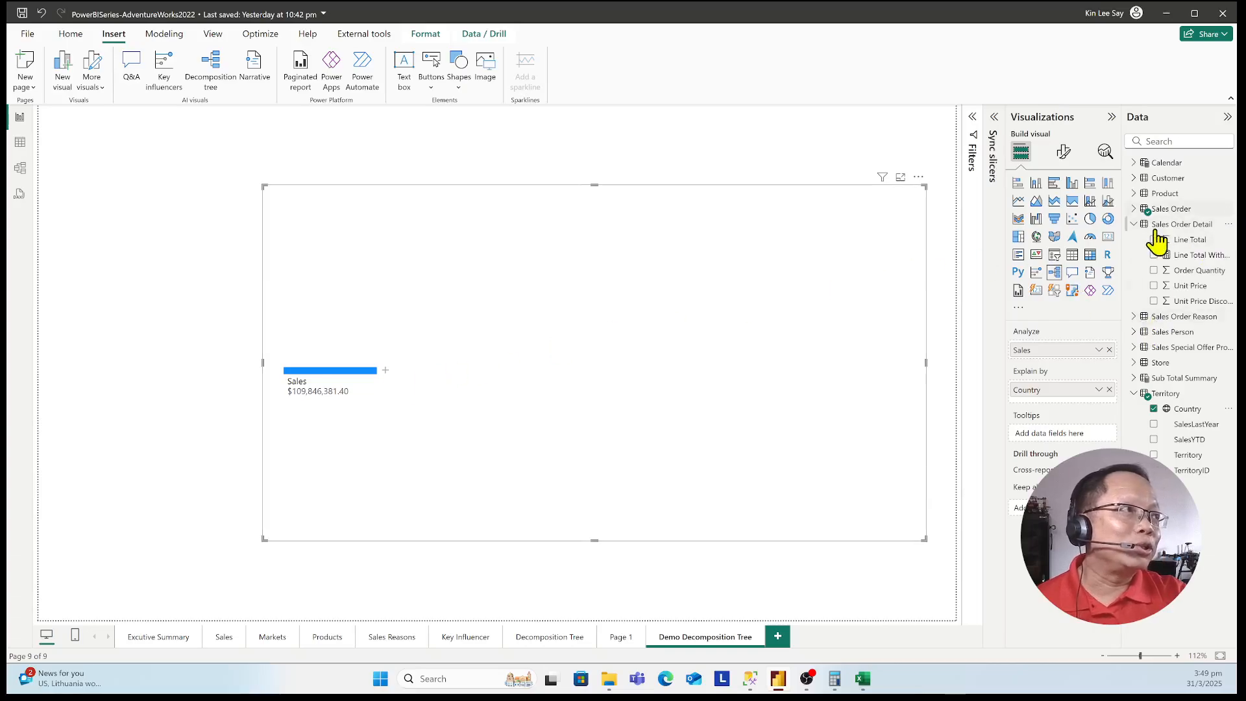
Add the Product table's Category, Subcategory, Model and Name to the tree's Explain by fields, with Model placed before Name.
click(1137, 226)
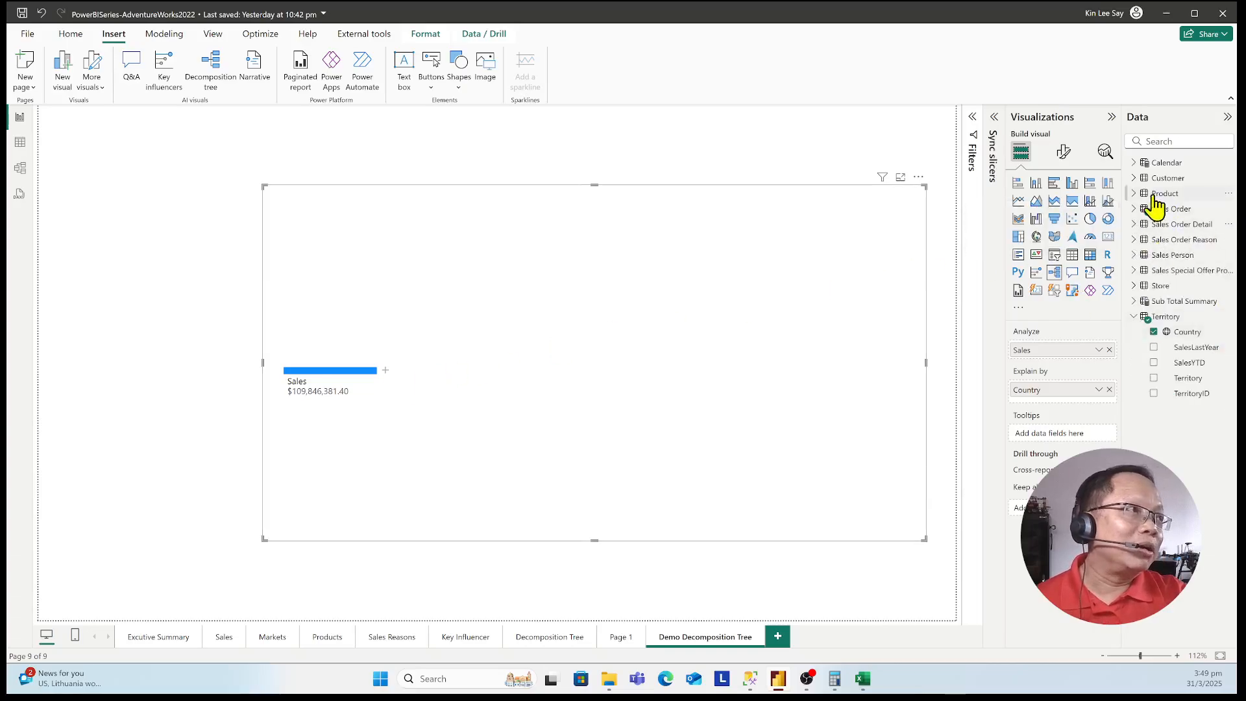
click(1136, 194)
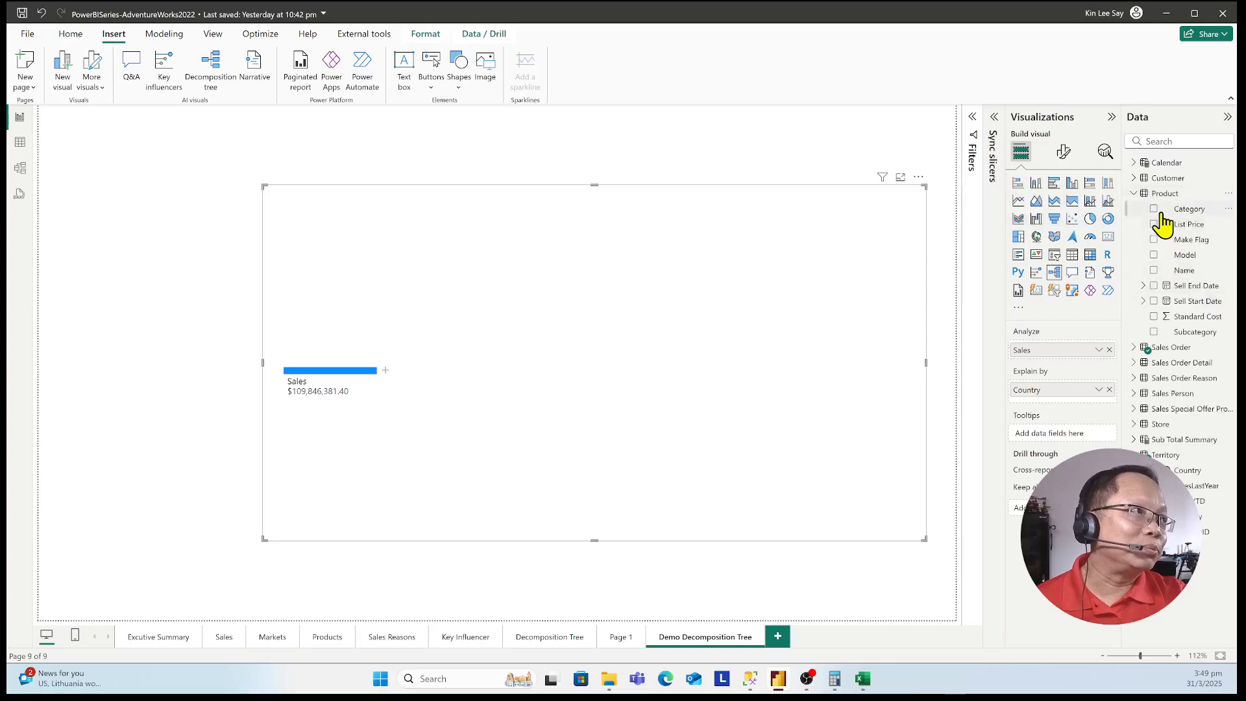
click(1154, 209)
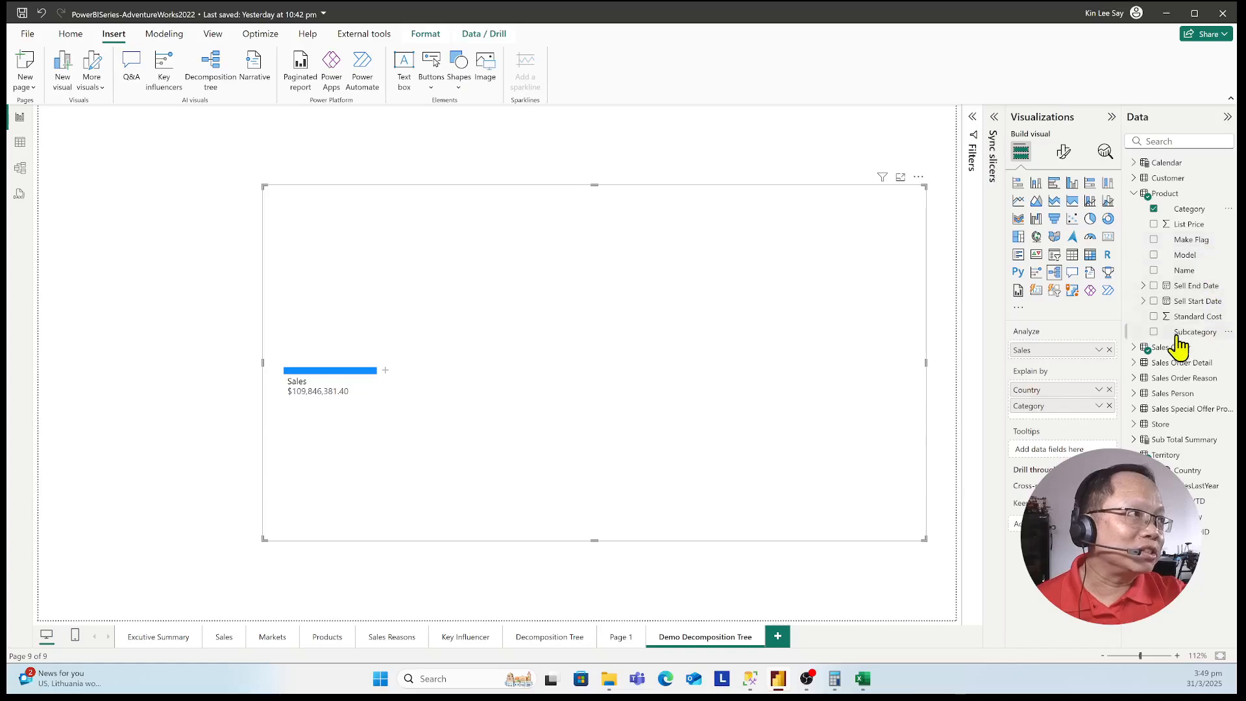
click(1155, 332)
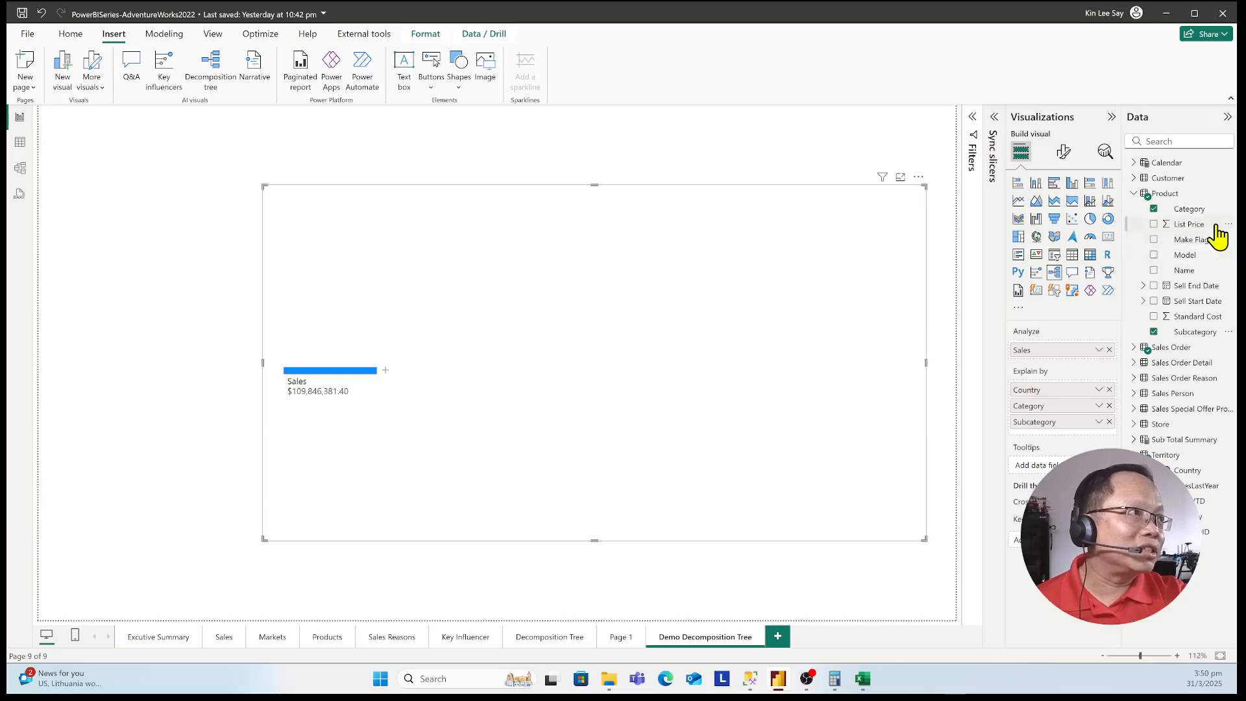
click(1159, 271)
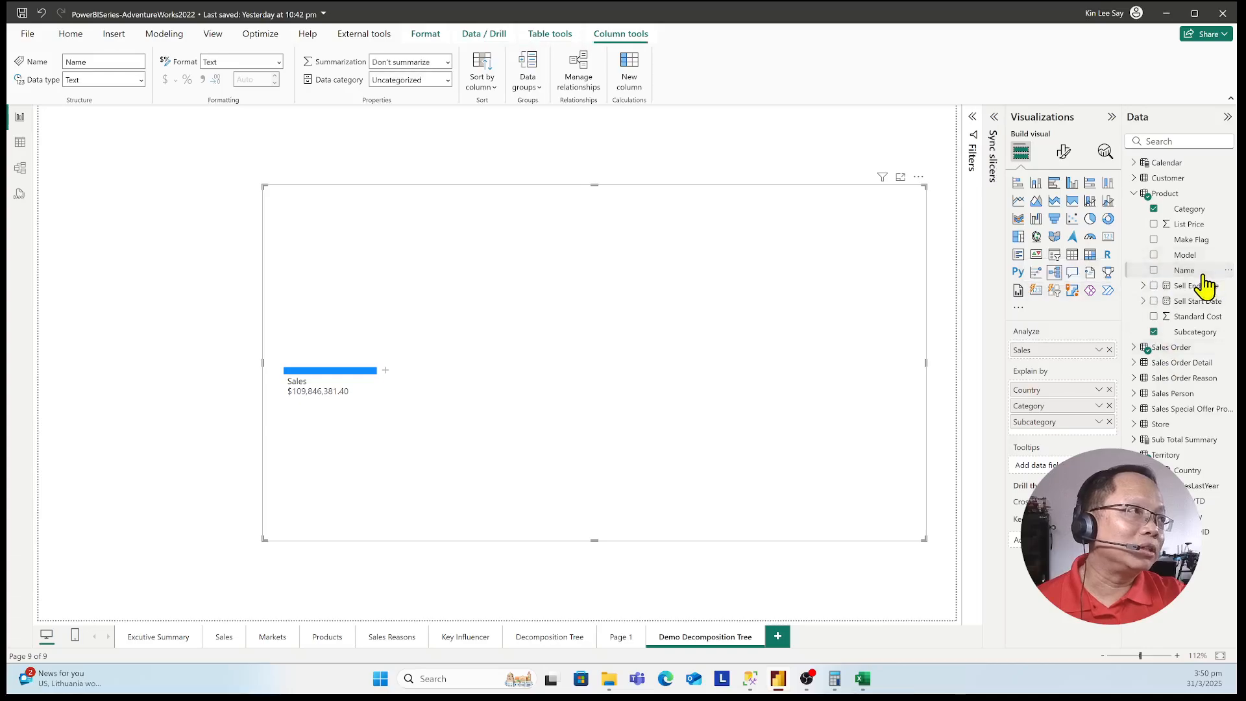
click(1154, 271)
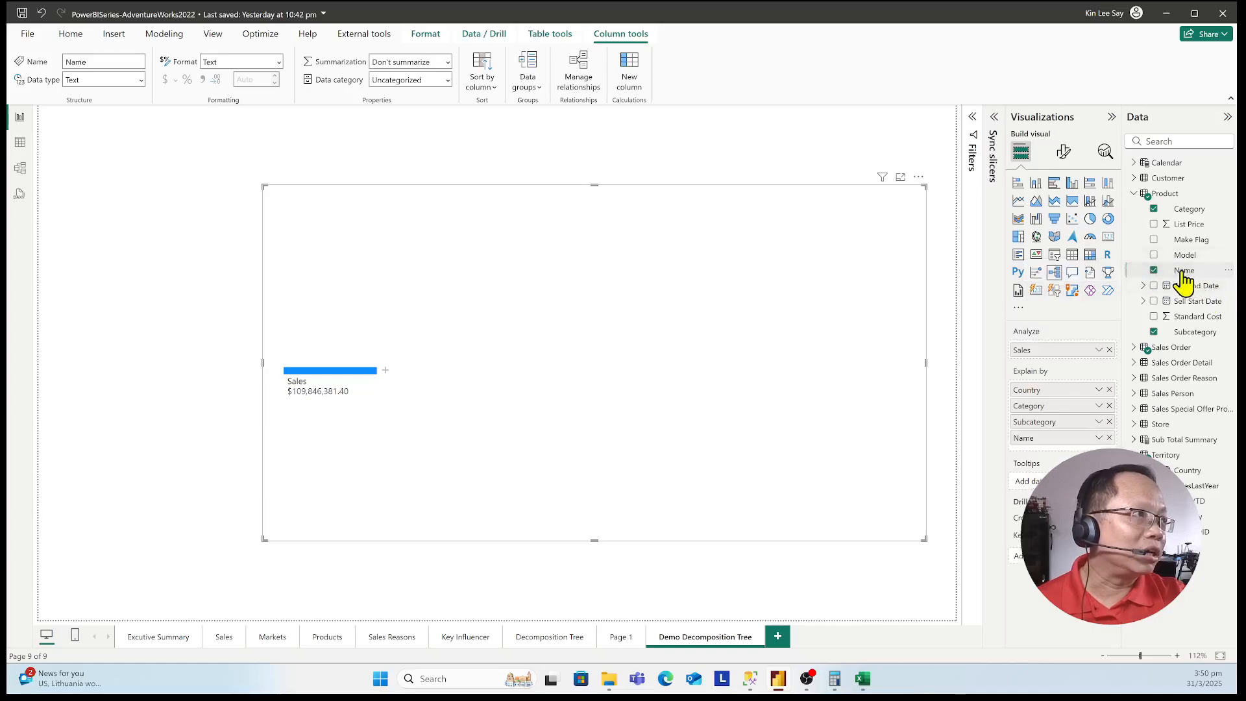
click(1154, 255)
mouse_move(1034, 460)
mouse_down()
mouse_move(1035, 433)
mouse_move(1035, 443)
mouse_up()
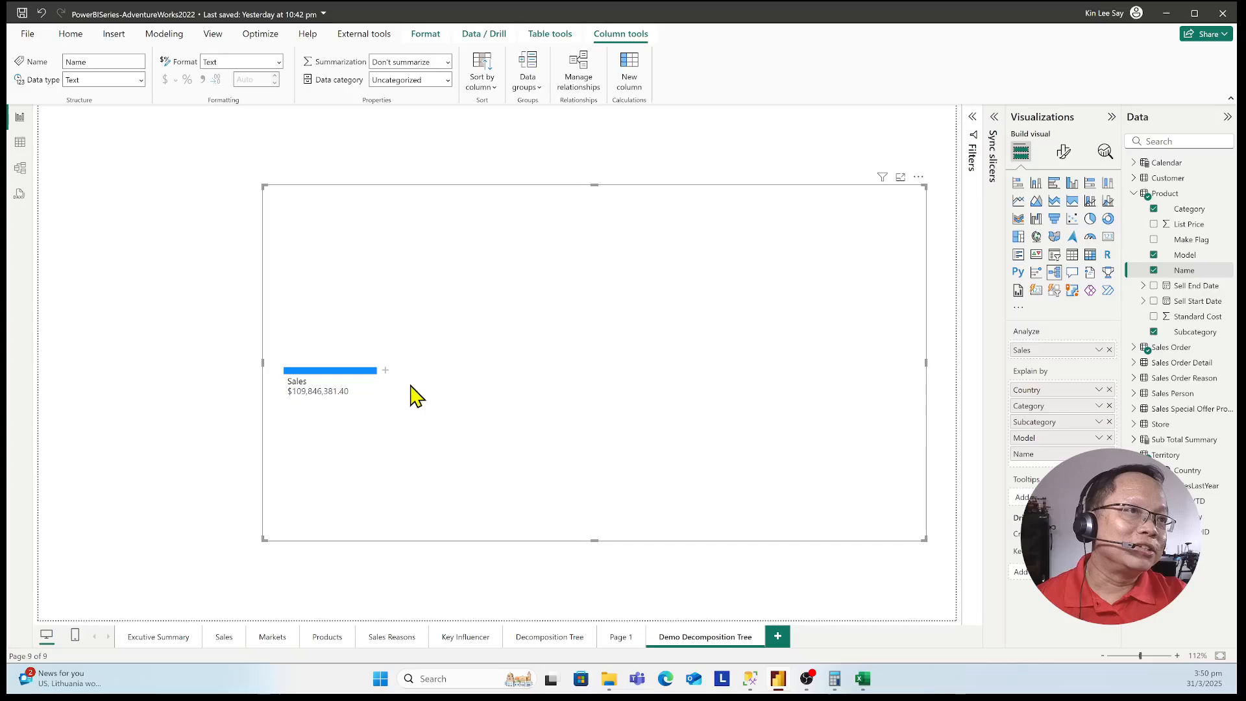
Break the Sales node down by Country, and the United States node by Category.
click(384, 373)
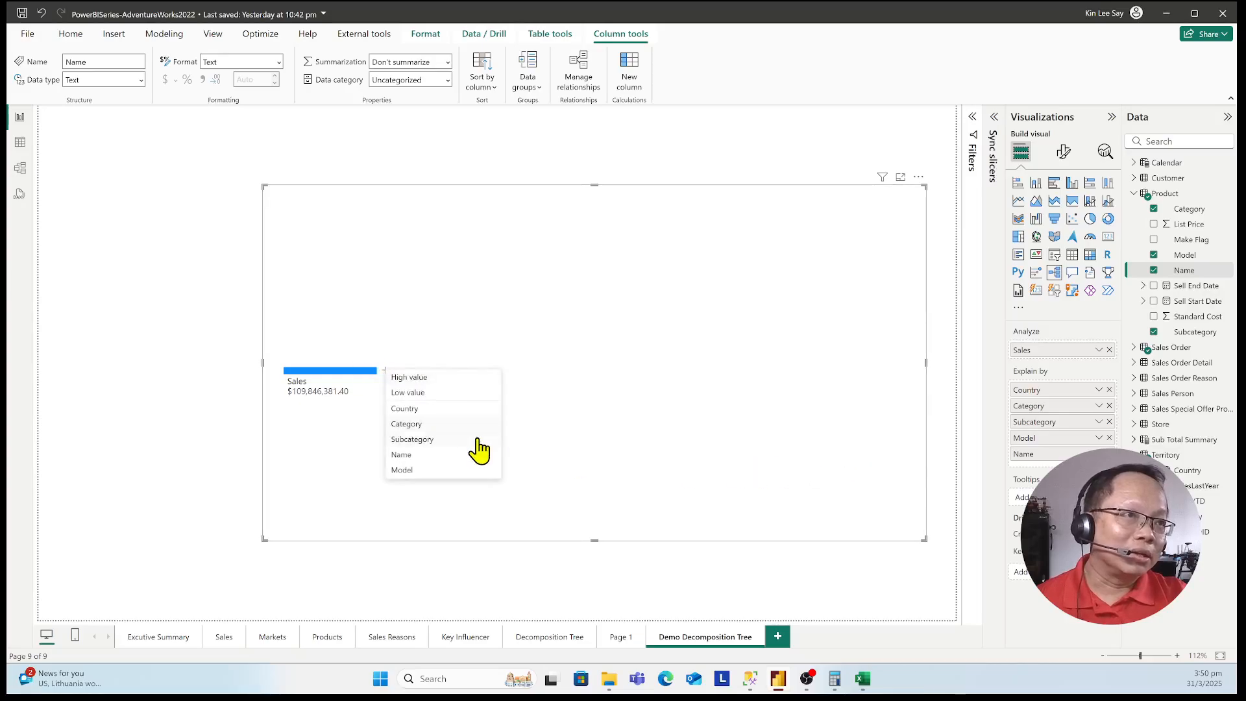
click(460, 412)
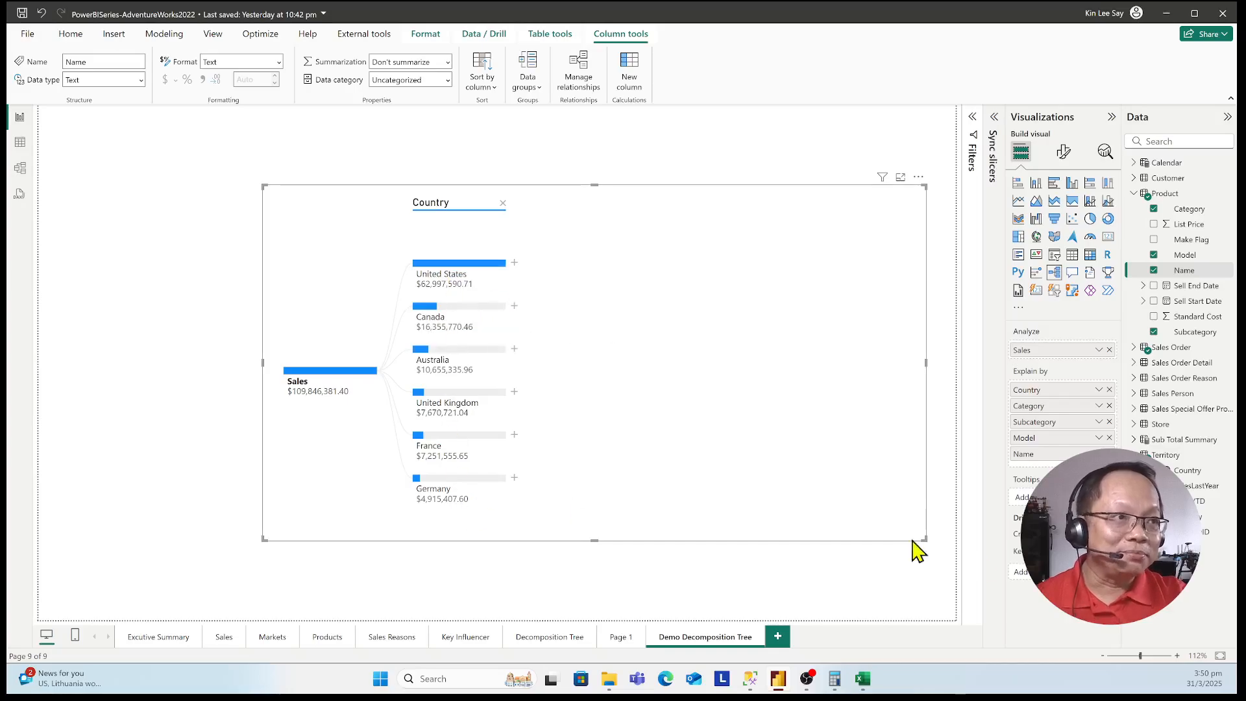
click(514, 263)
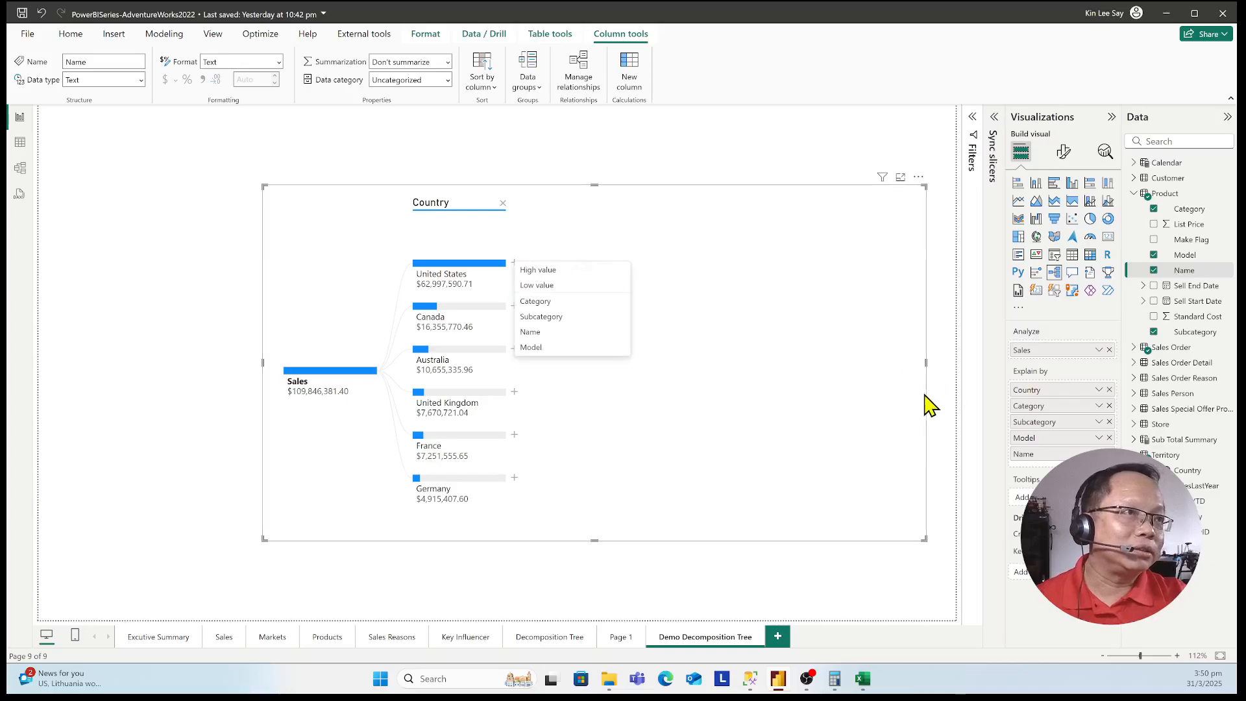
click(570, 302)
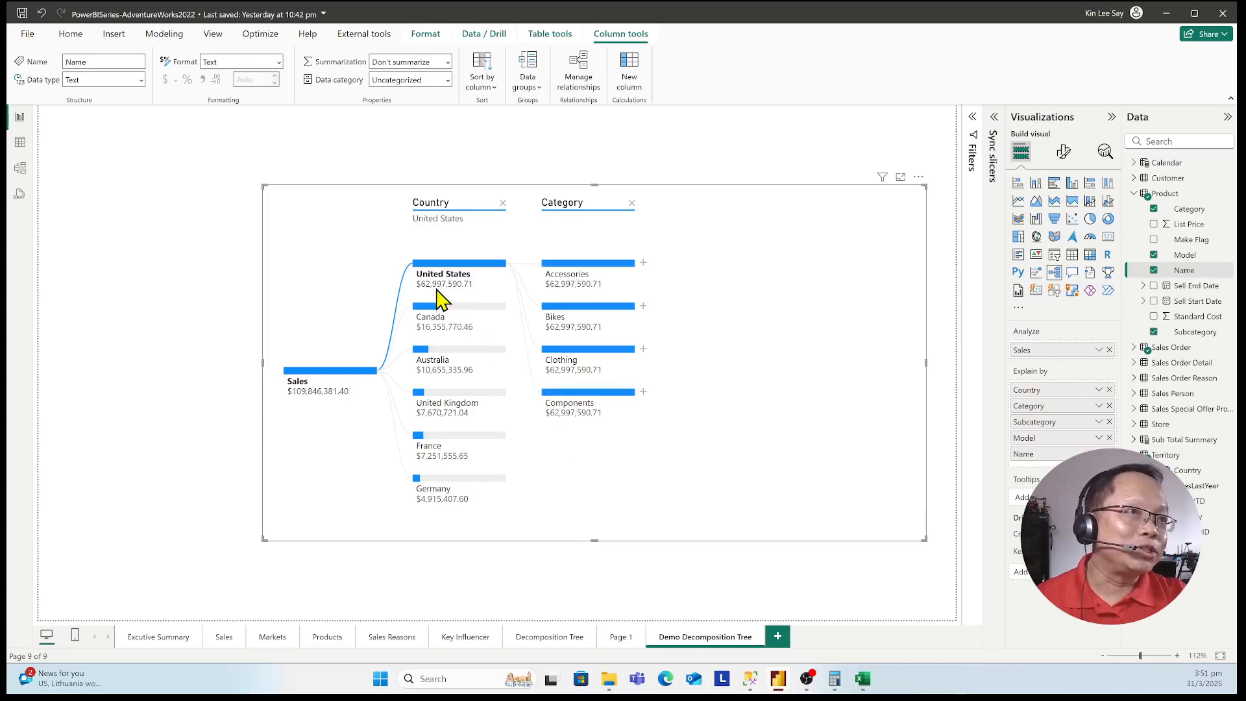
Examine the Sub Total column of the Sales Order table in Table view.
mouse_move(619, 416)
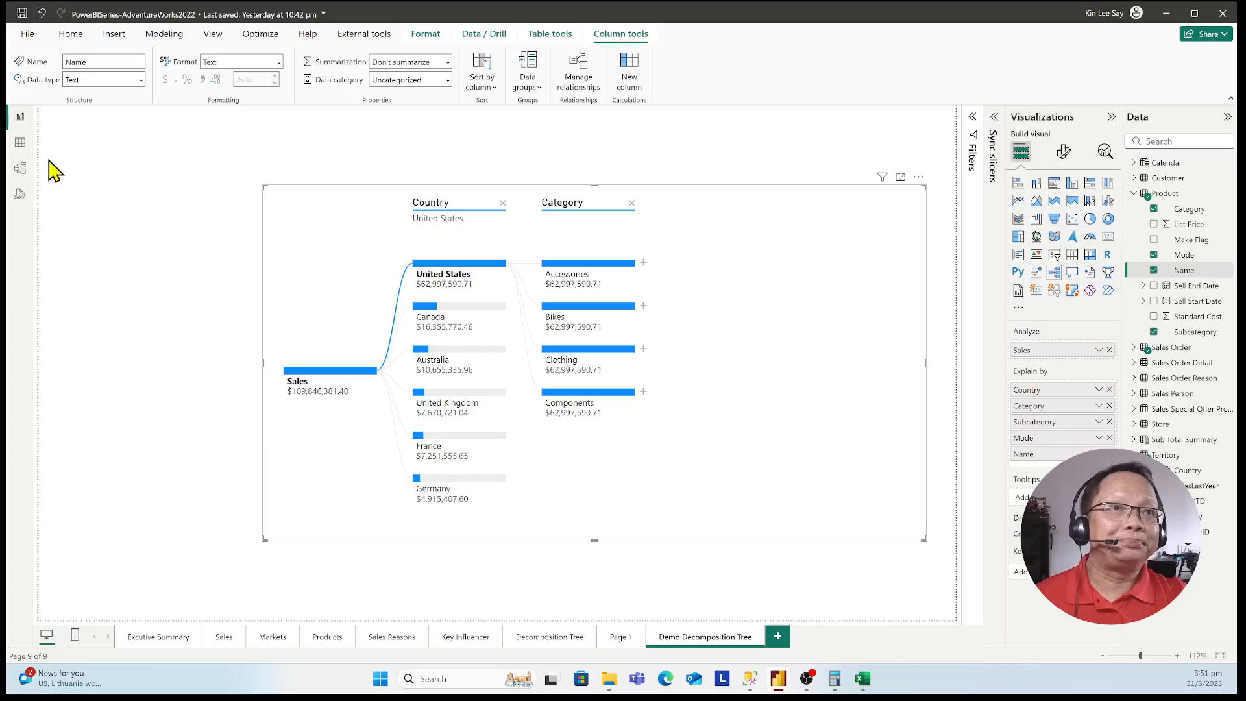
click(20, 142)
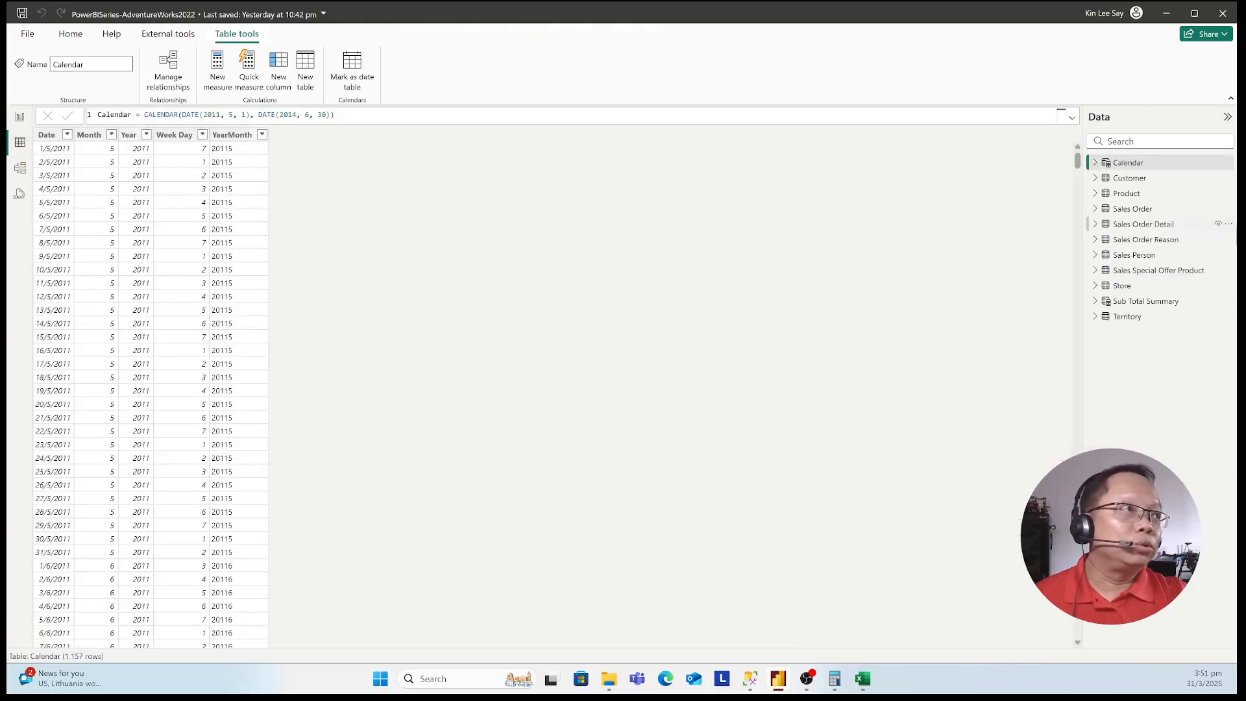
click(1134, 212)
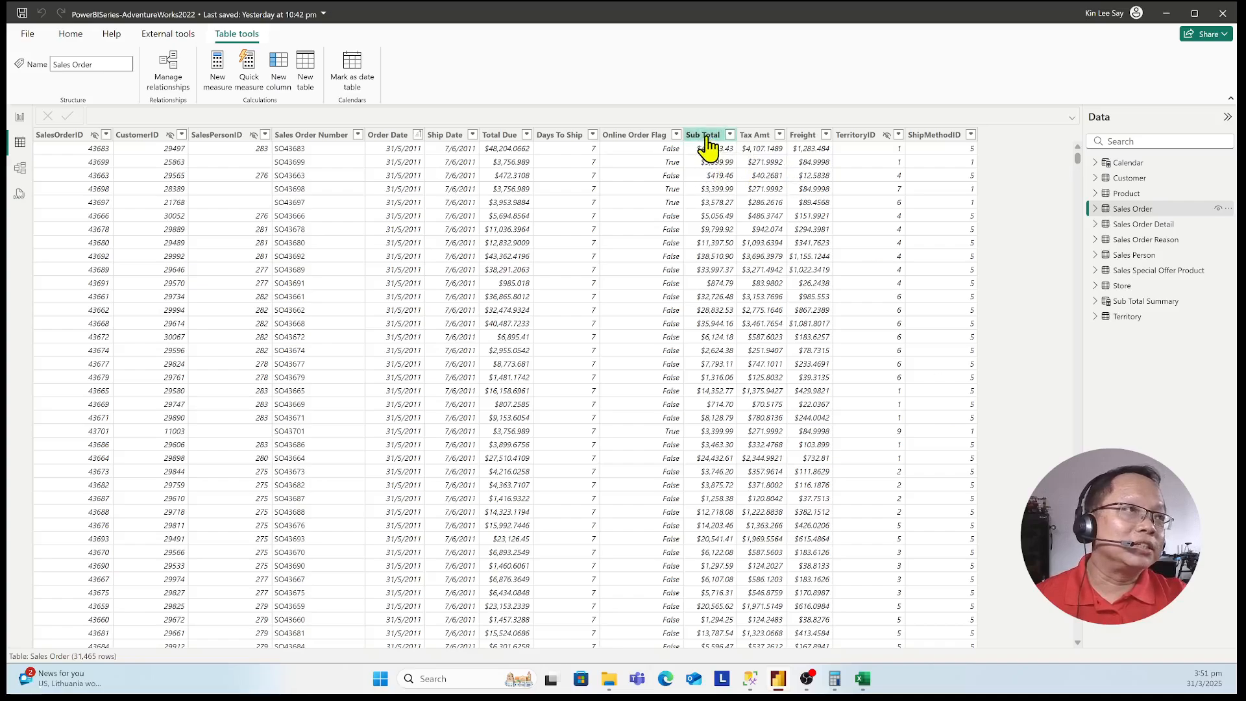
Sort the Sales Order Detail table by SalesOrderID in ascending order to examine the line totals of each order.
click(1132, 224)
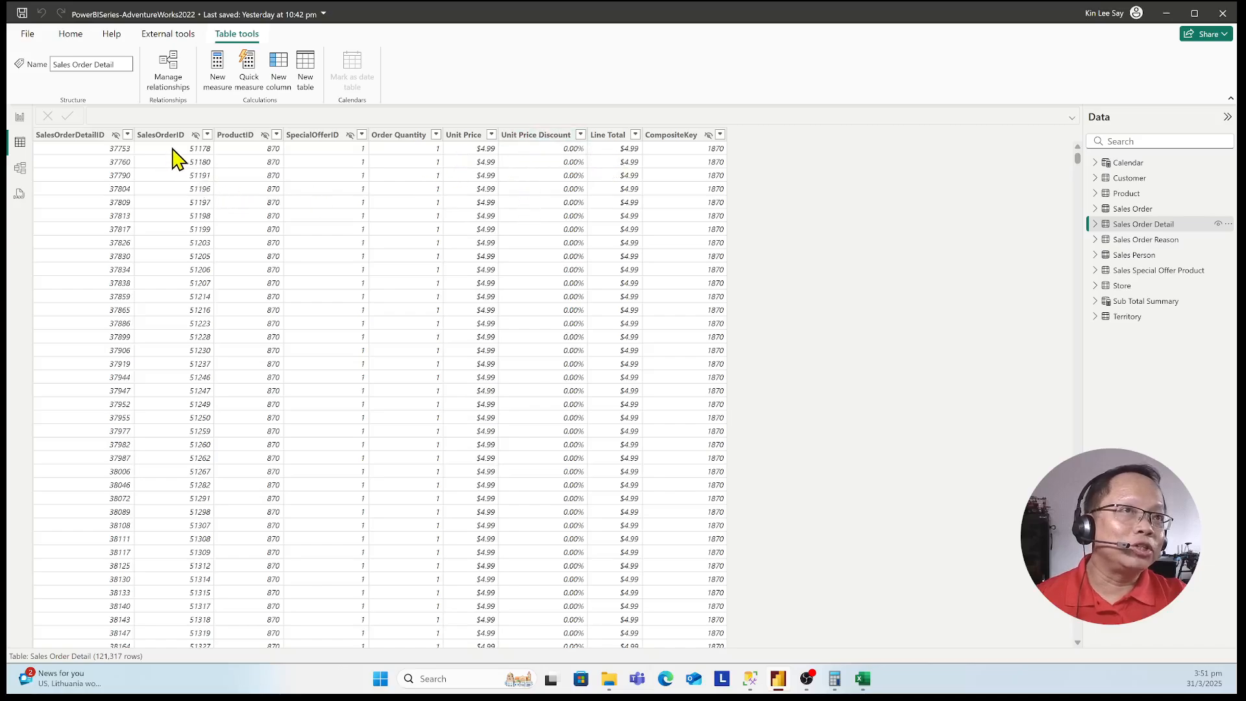
click(207, 135)
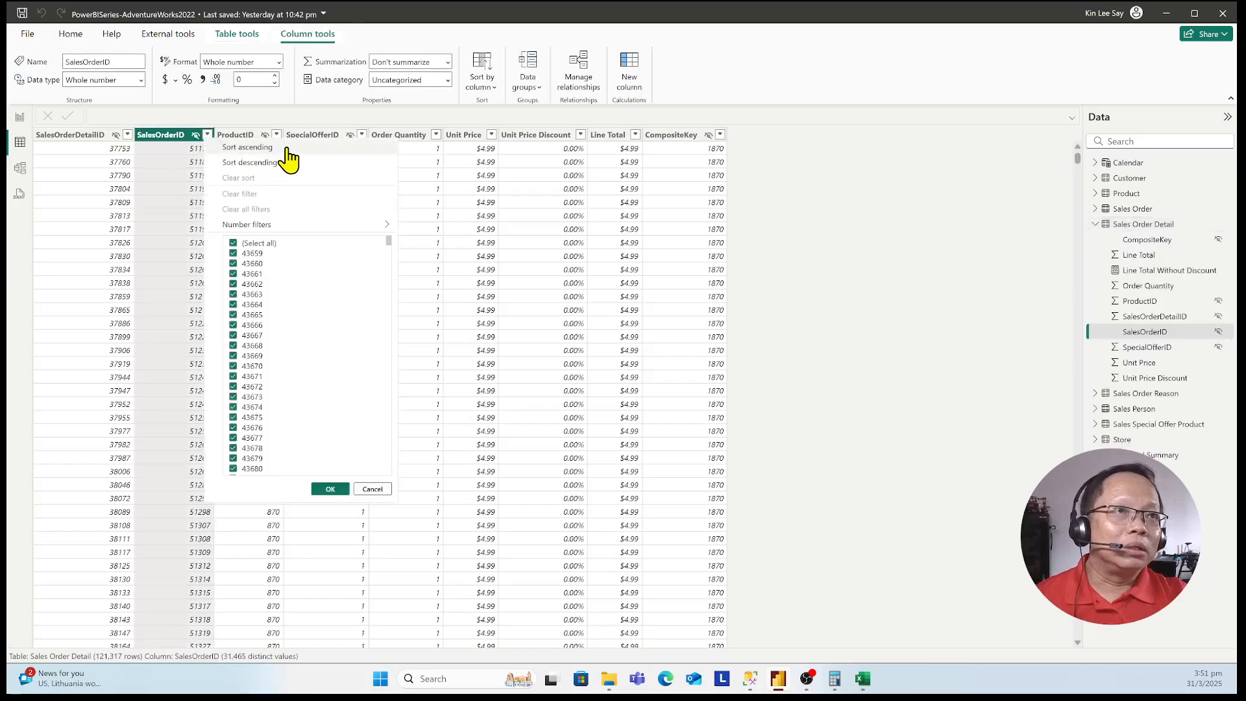
click(286, 148)
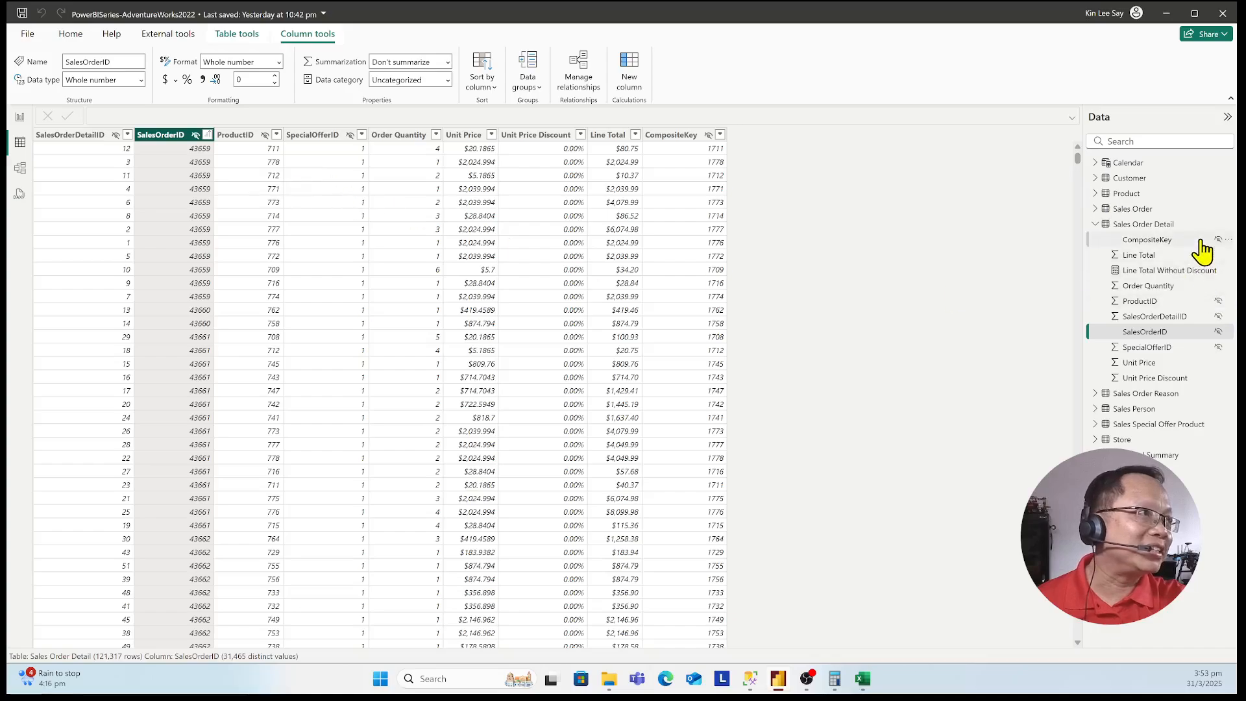
Examine the Sales Order table's columns and its list of fields for comparison with the order detail lines.
click(1145, 209)
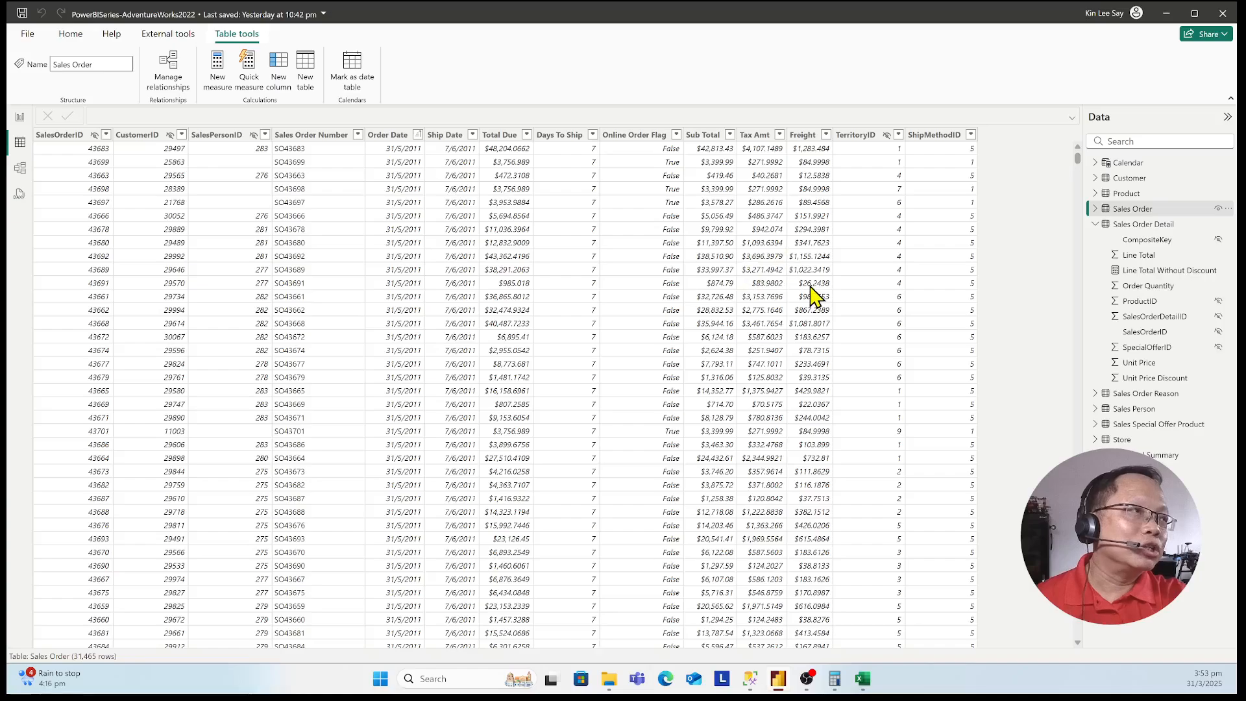
click(1095, 208)
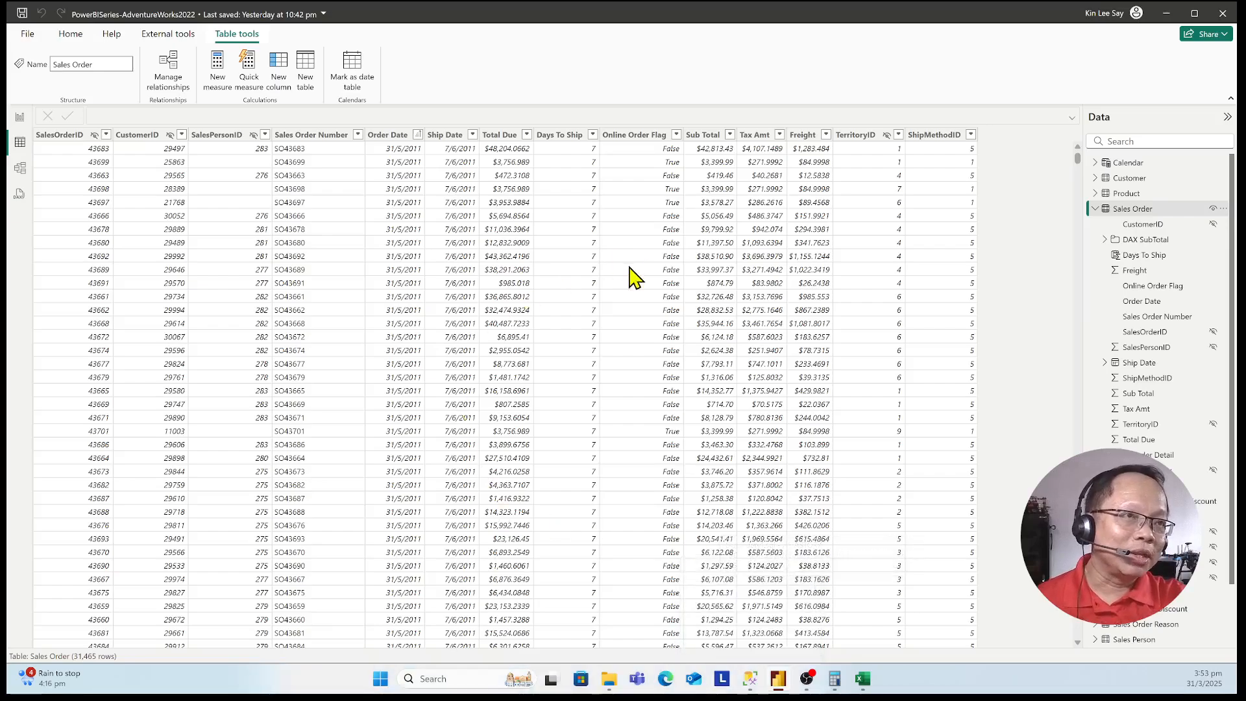
mouse_move(783, 693)
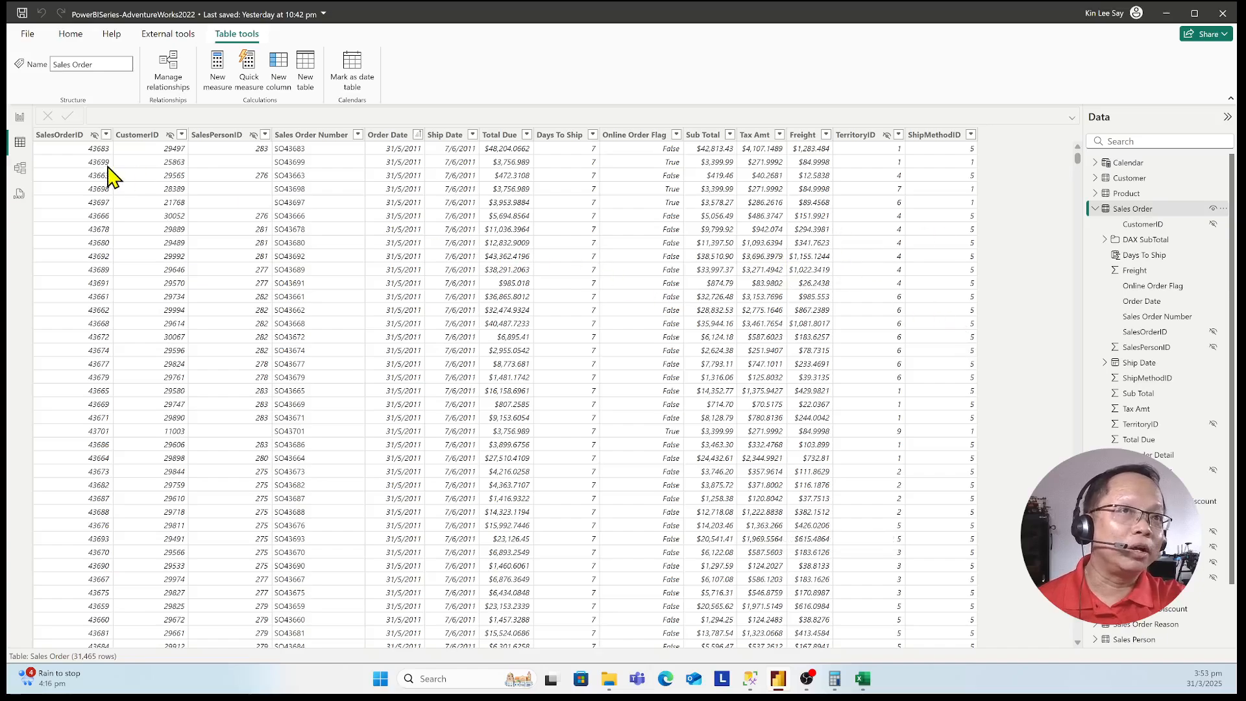
Return to the report page and replace the decomposition tree's analyzed Sales measure with Line Total from the Sales Order Detail table.
click(20, 117)
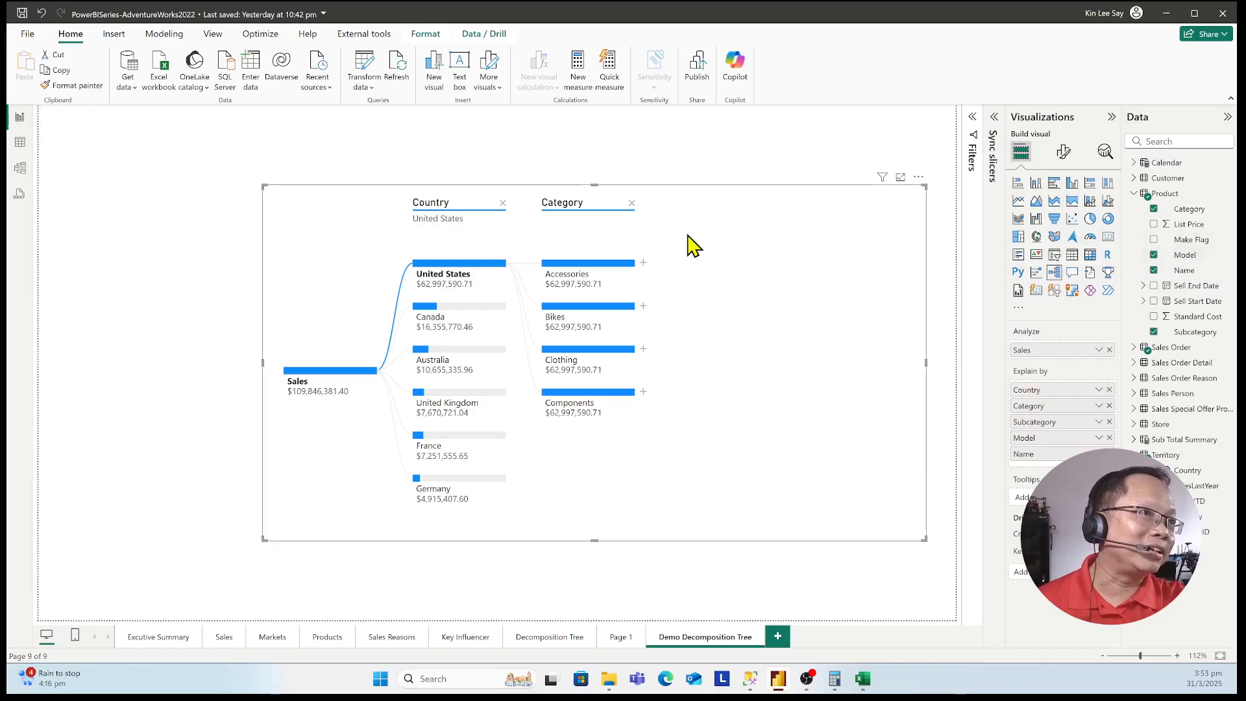
click(1110, 350)
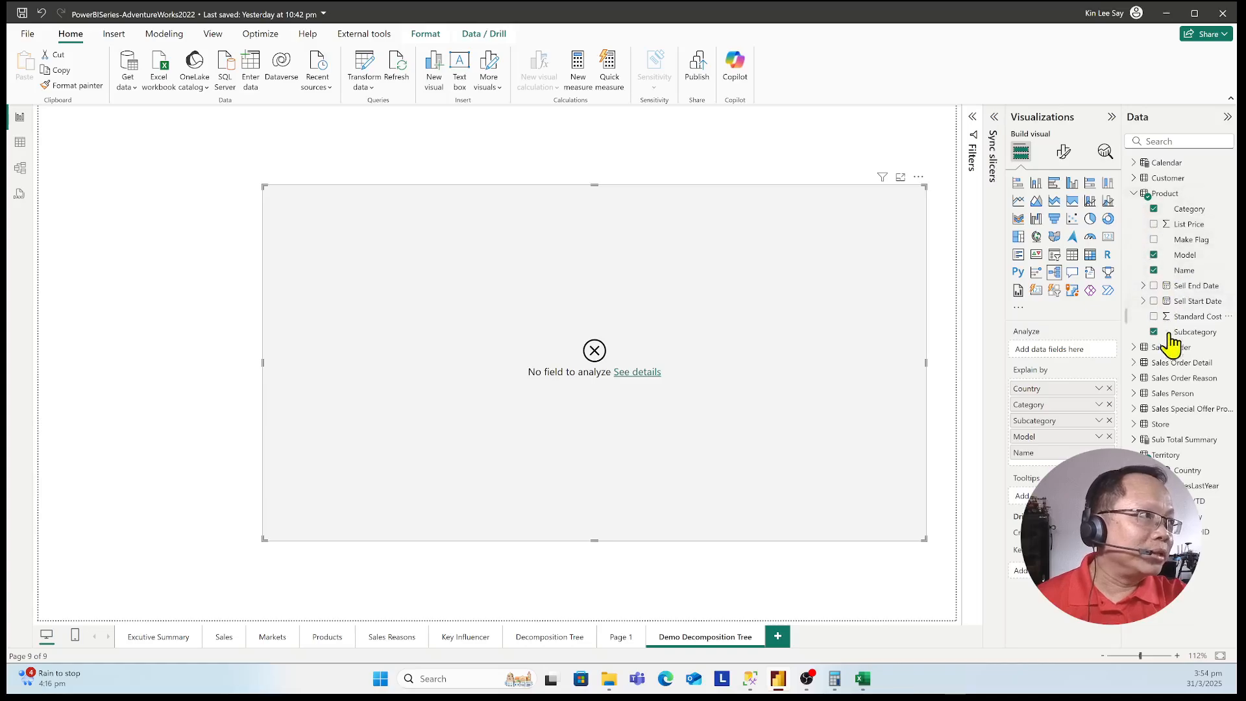
click(1136, 348)
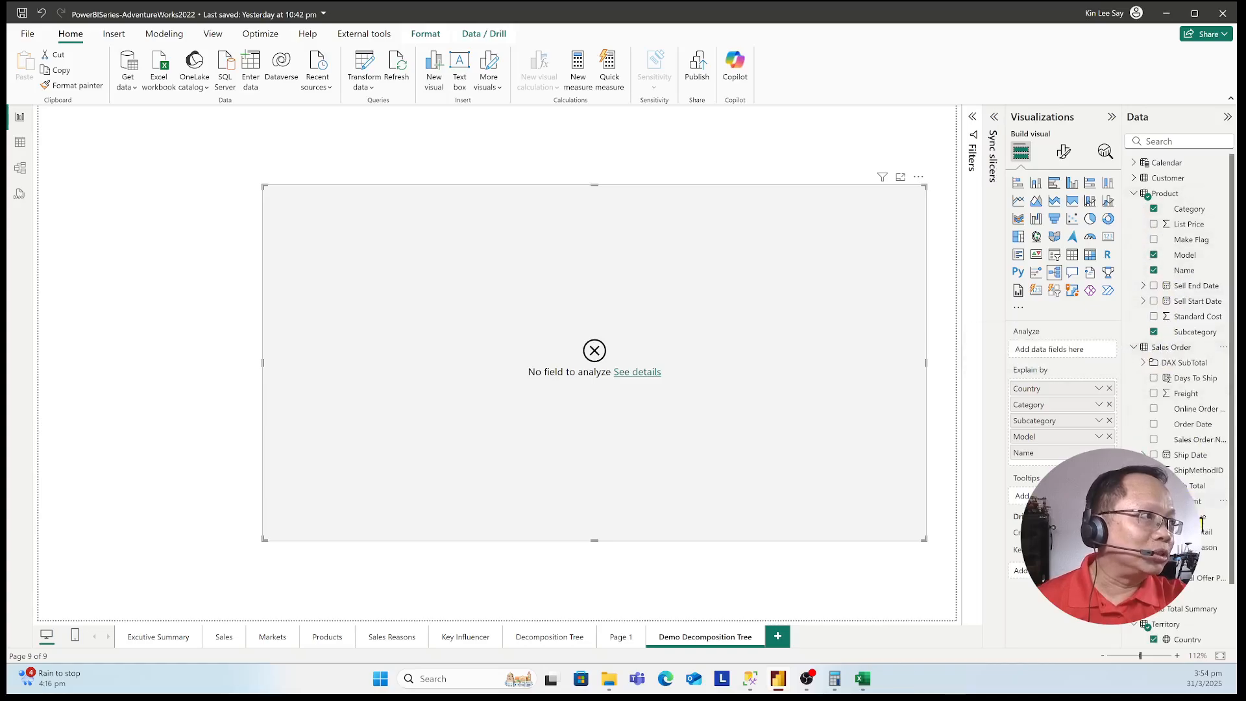
click(1135, 348)
click(1135, 363)
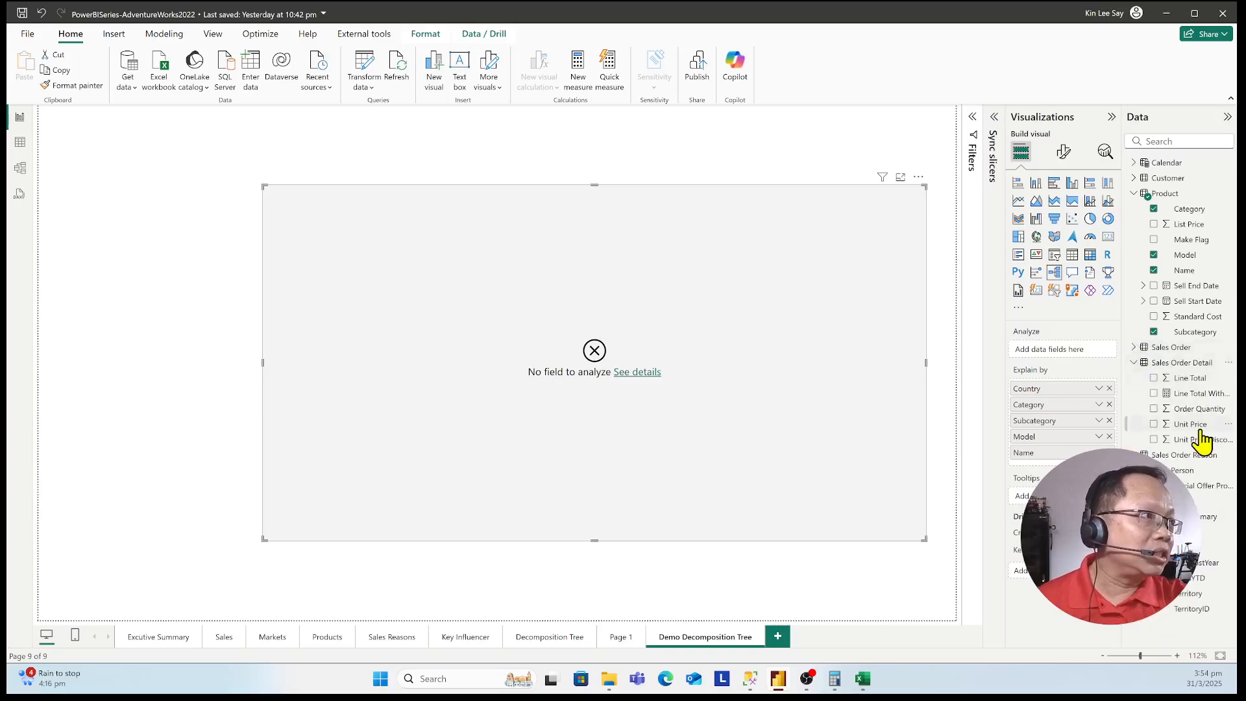
click(1190, 378)
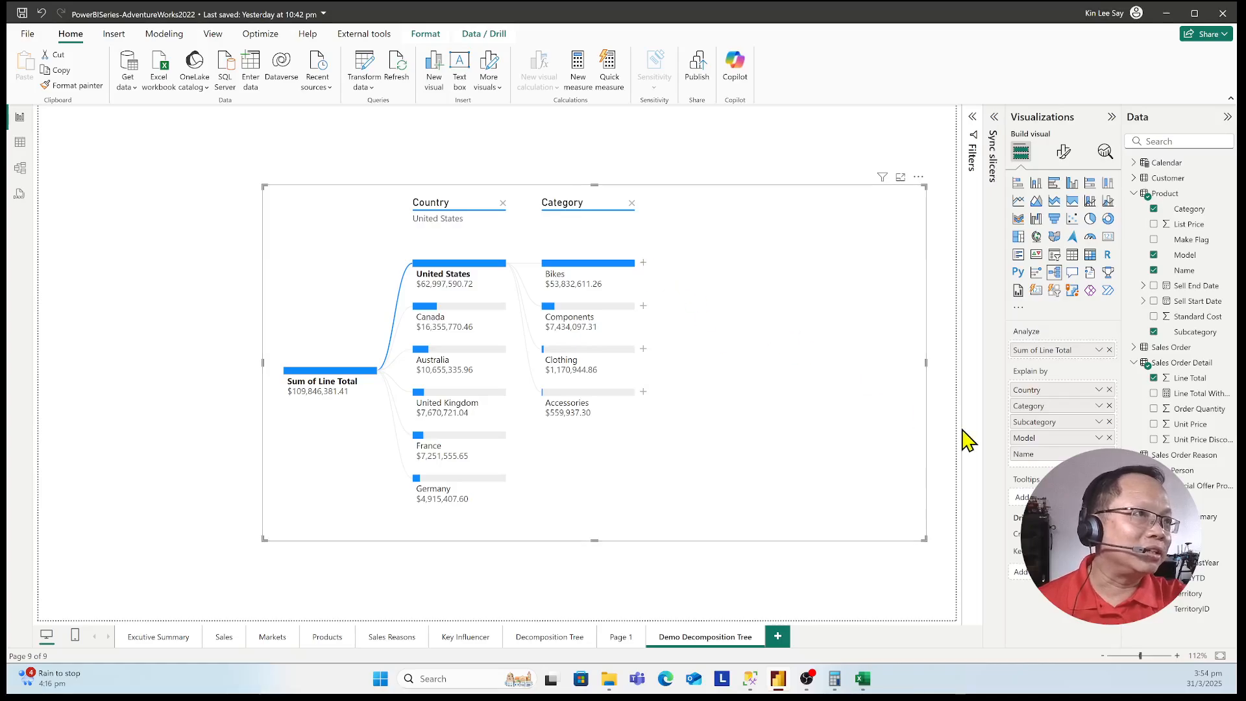
Break the Bikes node down by Subcategory and check the Components, Clothing and Accessories nodes, ending on Bikes.
click(644, 263)
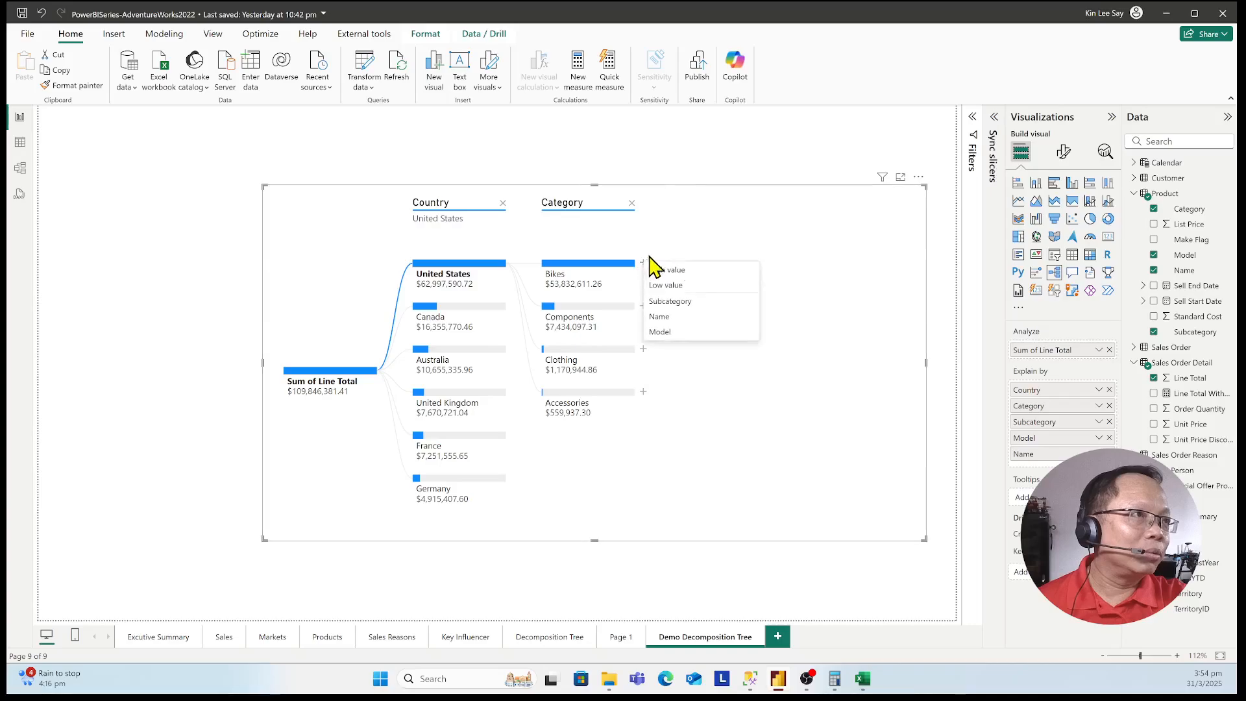
click(700, 303)
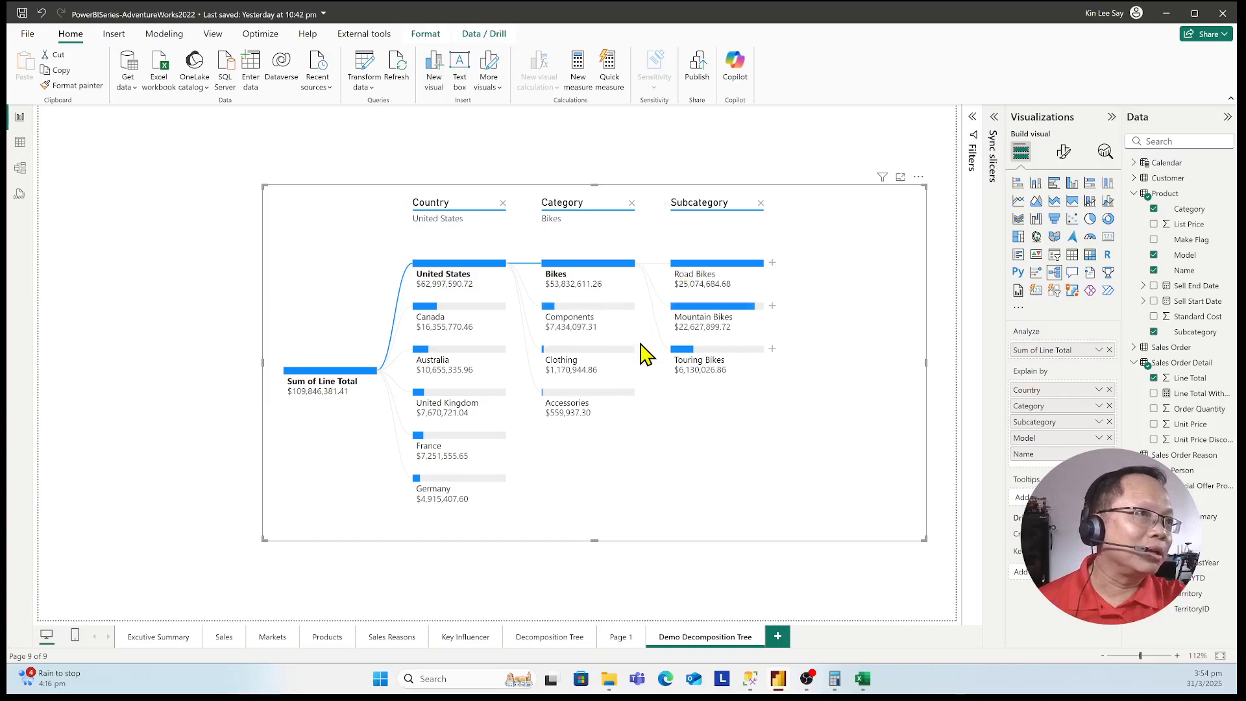
click(584, 315)
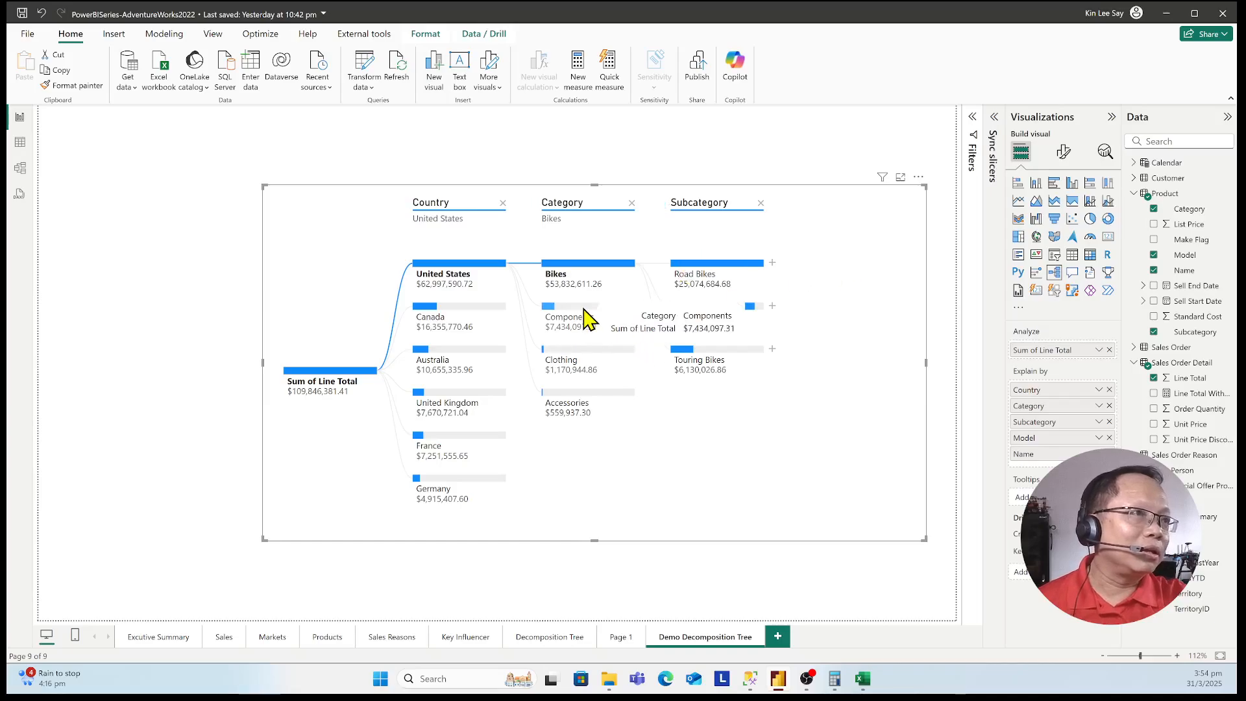
click(591, 364)
click(594, 398)
click(608, 270)
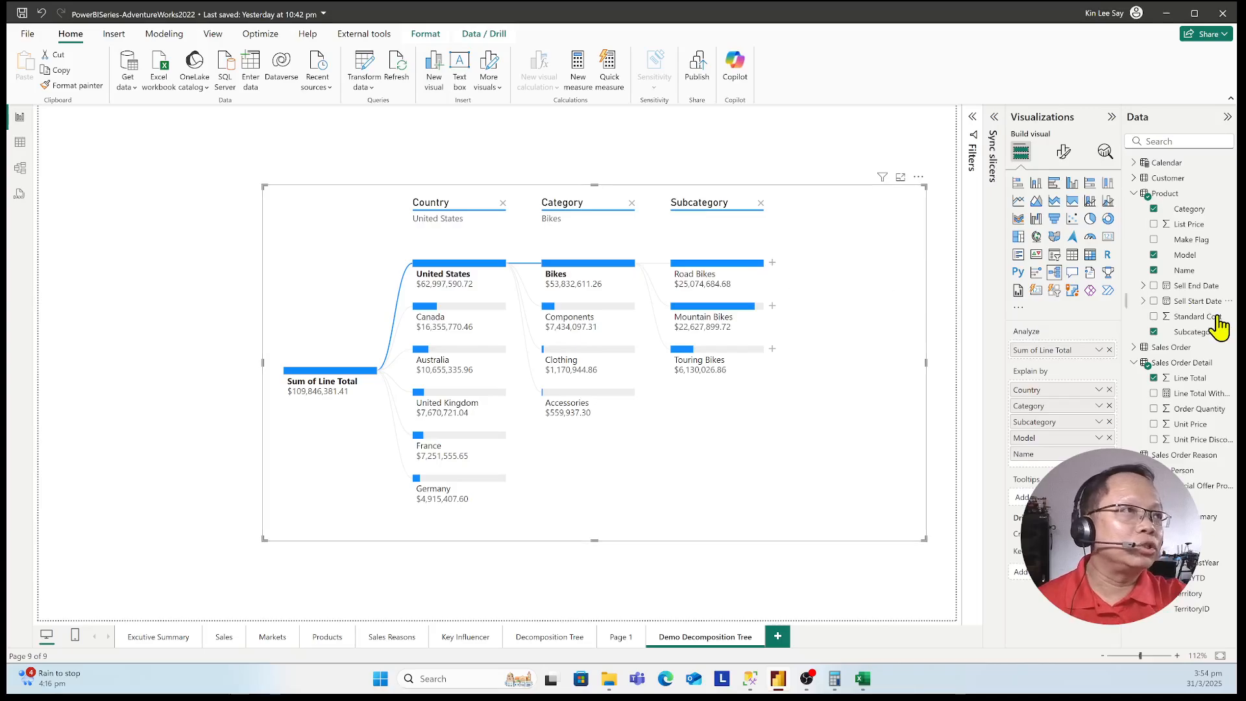
Break Road Bikes down by Model and Road-250 by Name, widening the decomposition tree leftward to fit all levels.
click(773, 263)
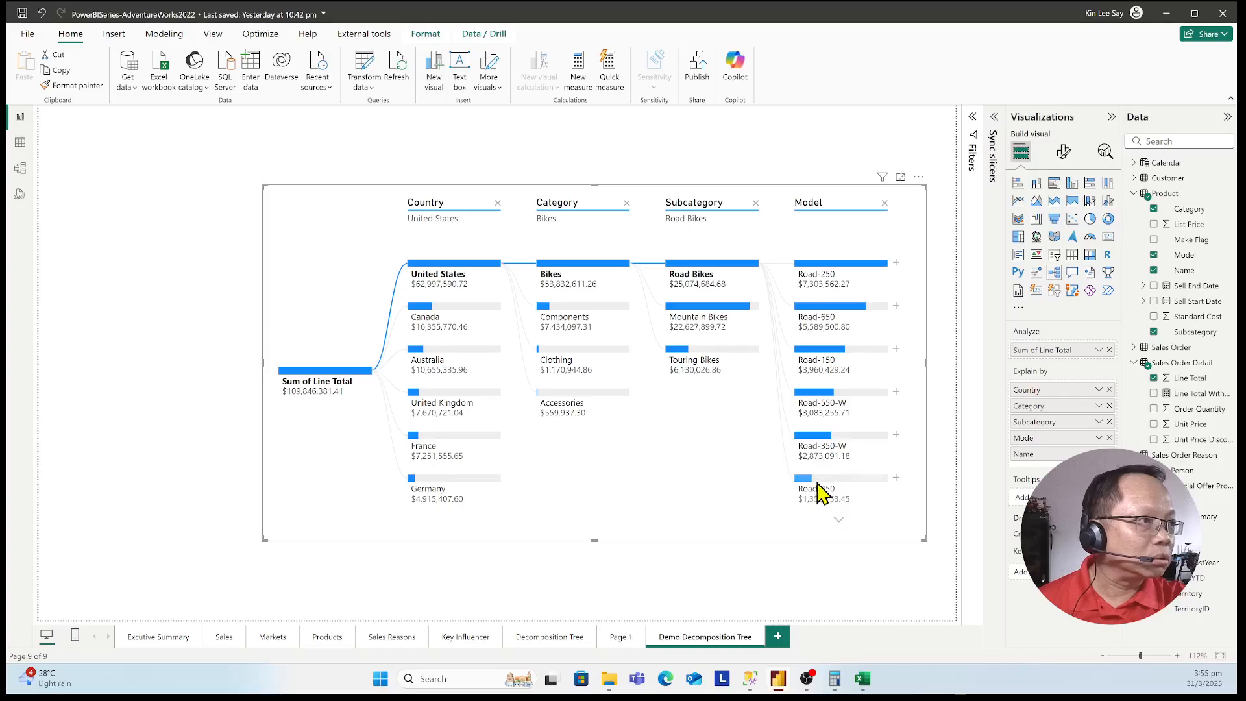
click(897, 264)
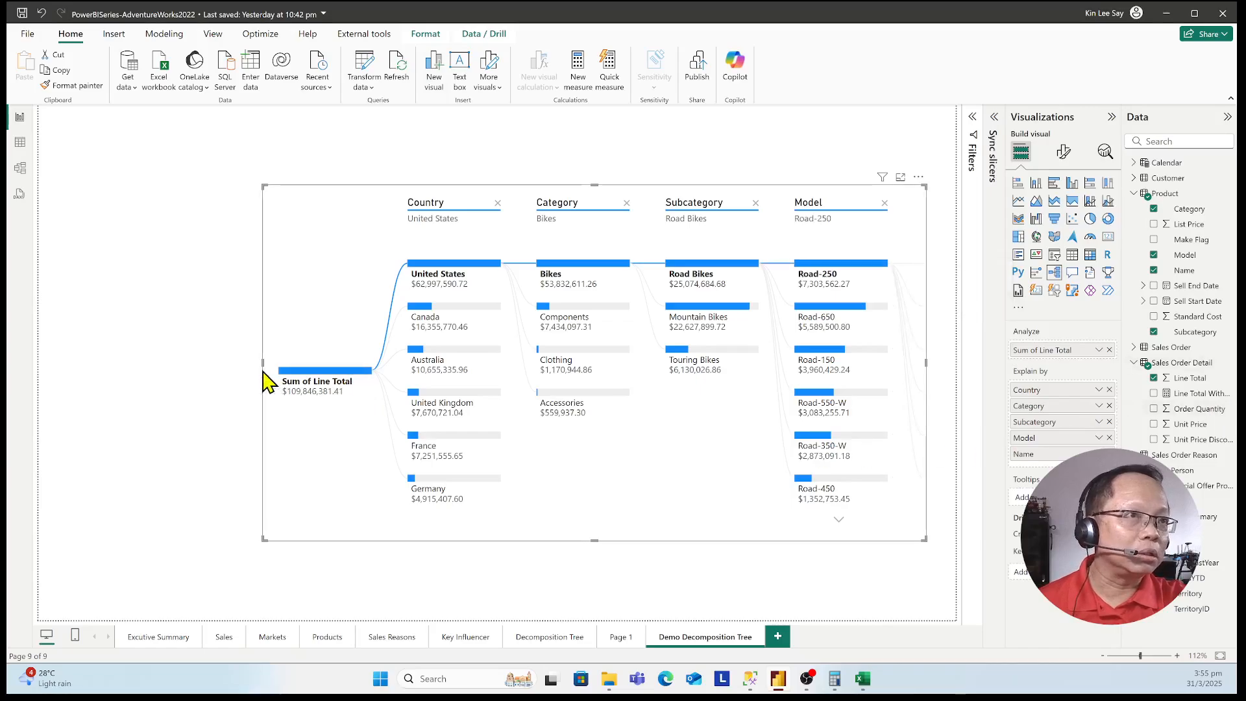
drag(262, 362, 127, 358)
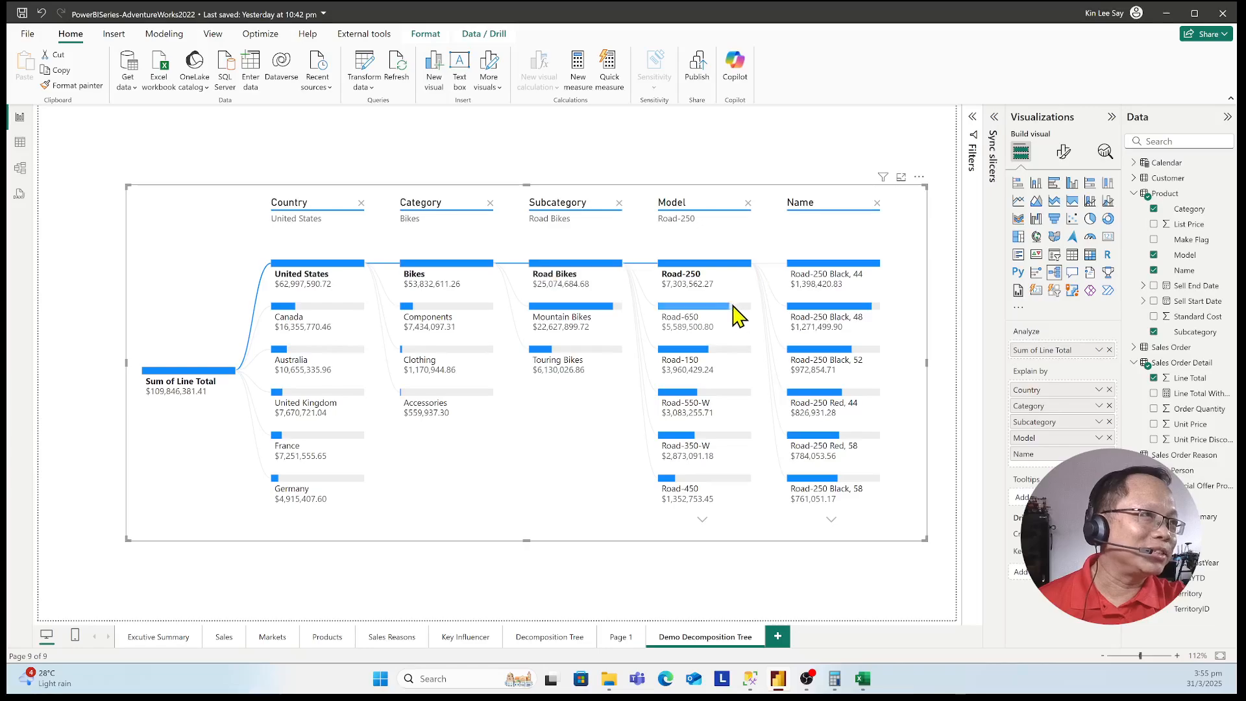
Select the Road-550-W and Road-450 models to view their items, and rename the visual's Name field as Product.
click(696, 394)
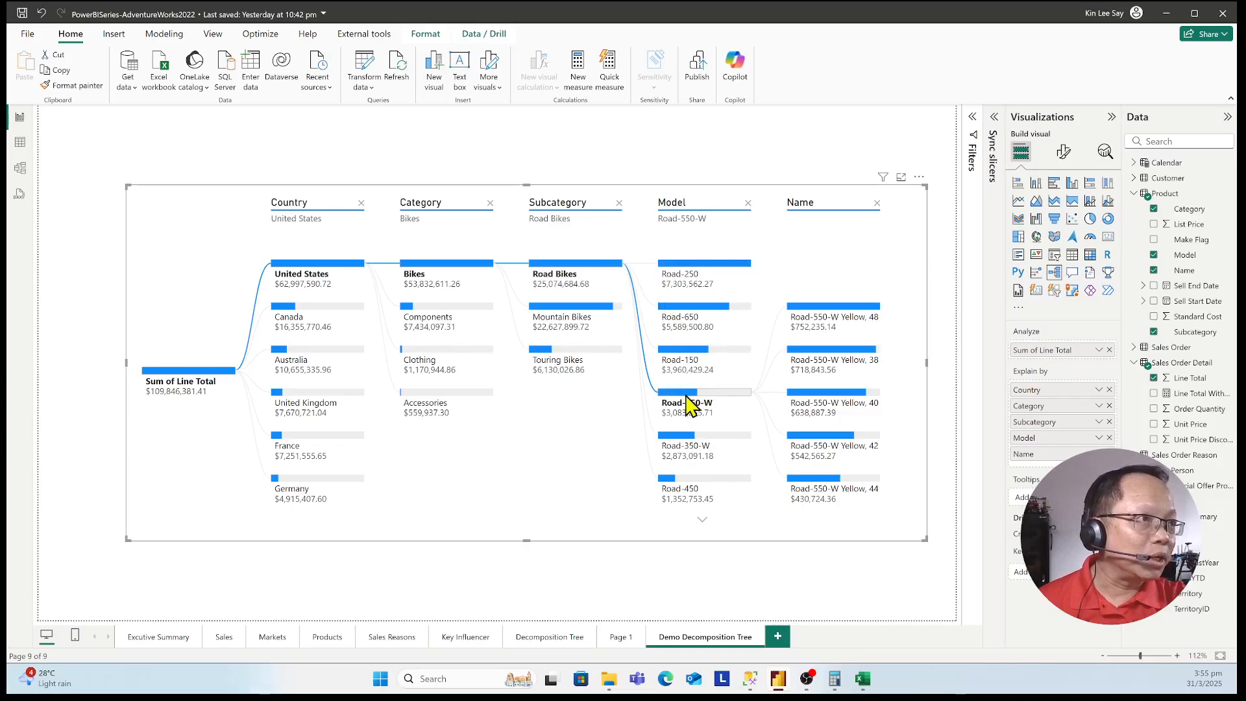
click(691, 492)
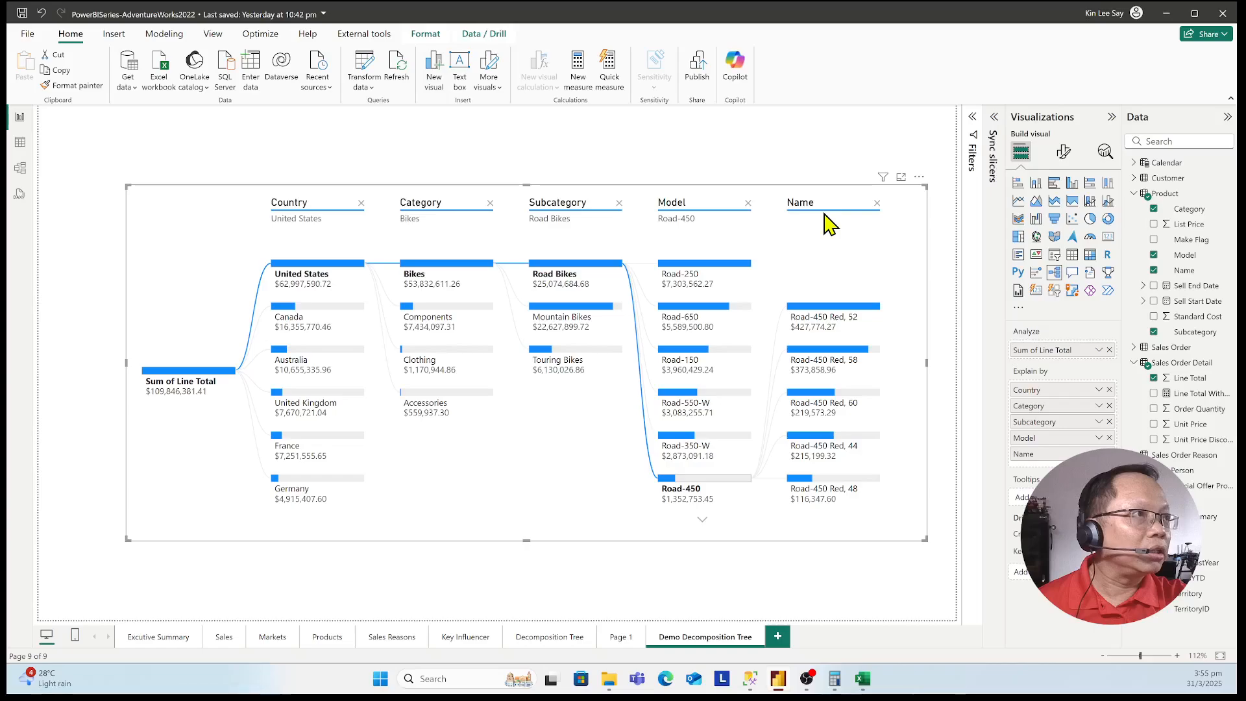
double_click(1044, 454)
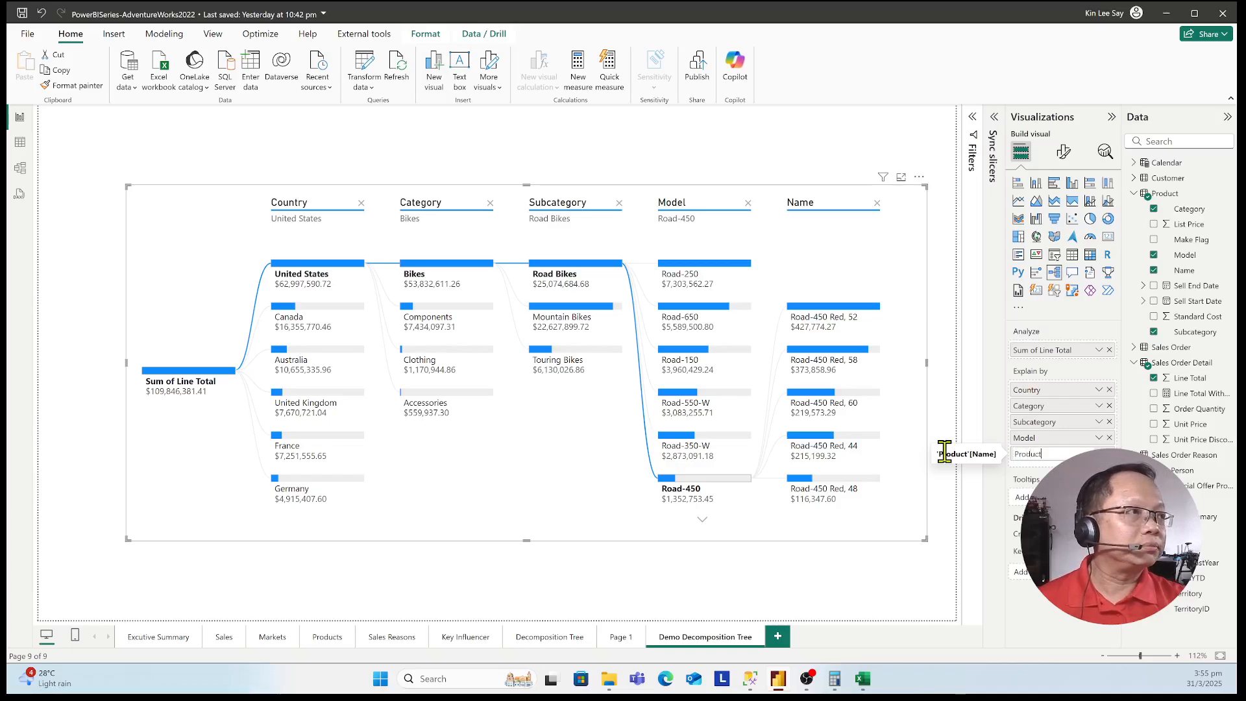
text(Product)
key(Return)
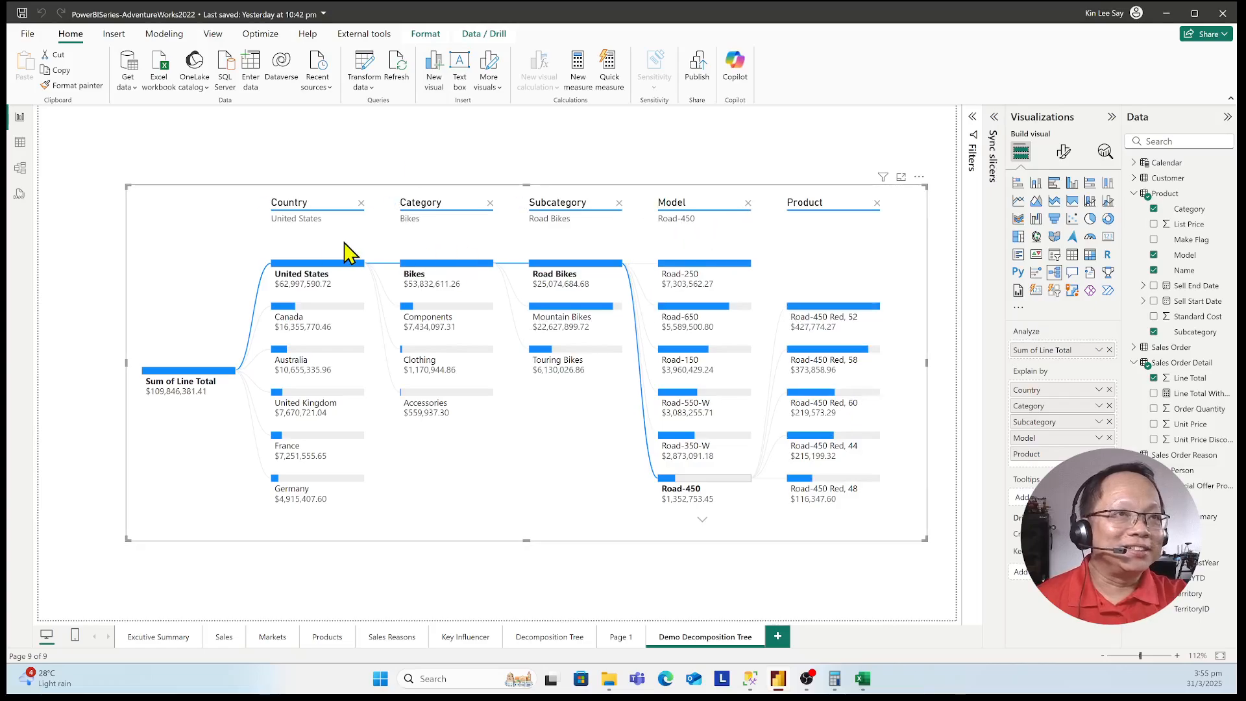
Remove the Model level from the tree, then shift the visual slightly right and narrow it from its left edge.
click(751, 203)
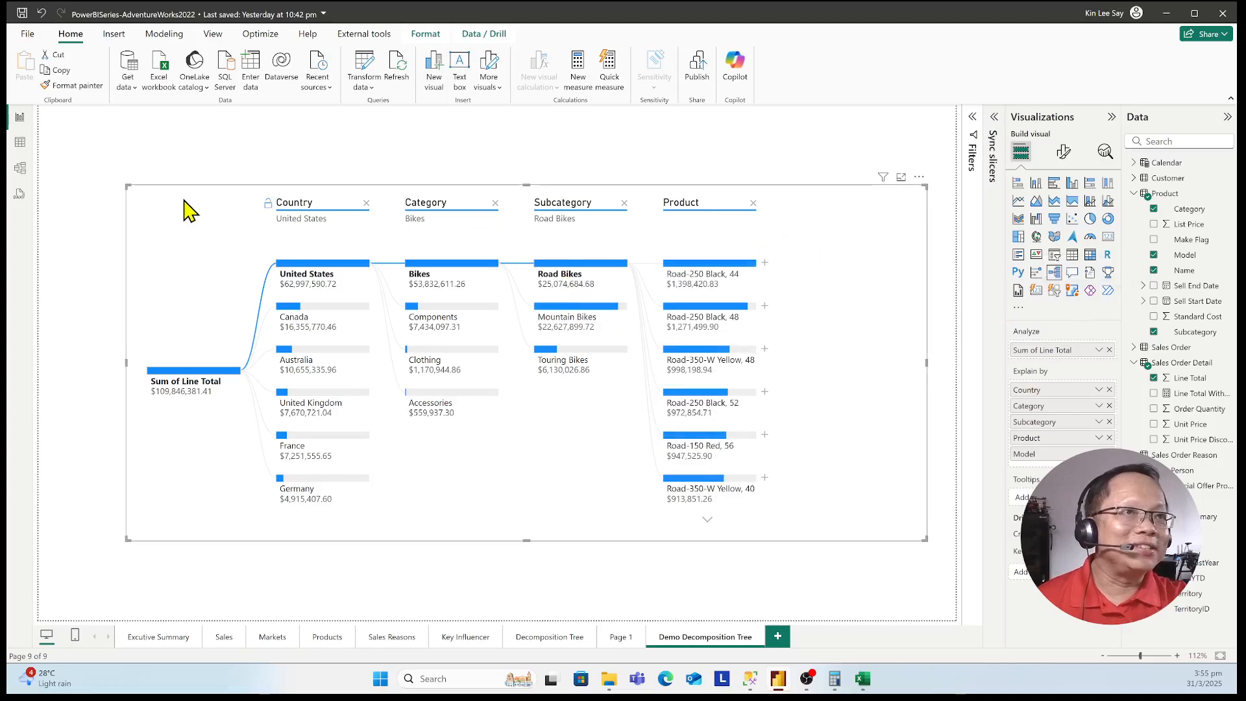
drag(184, 209, 203, 201)
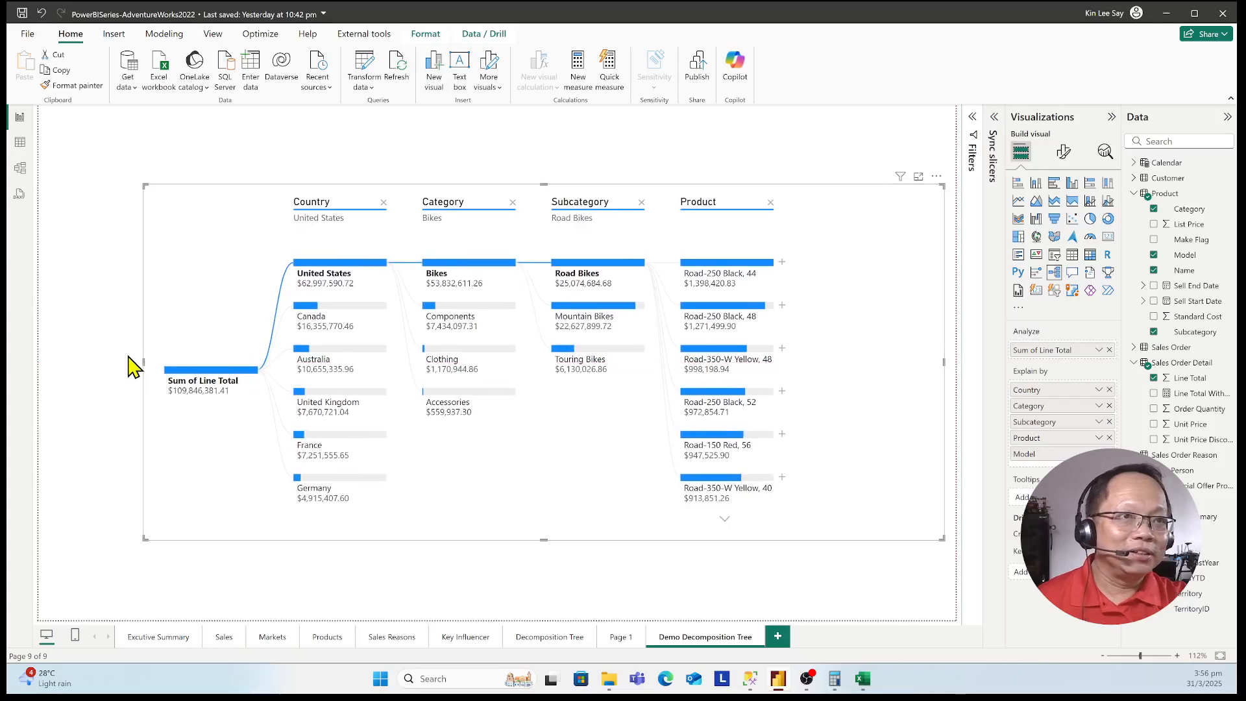
drag(143, 362, 290, 382)
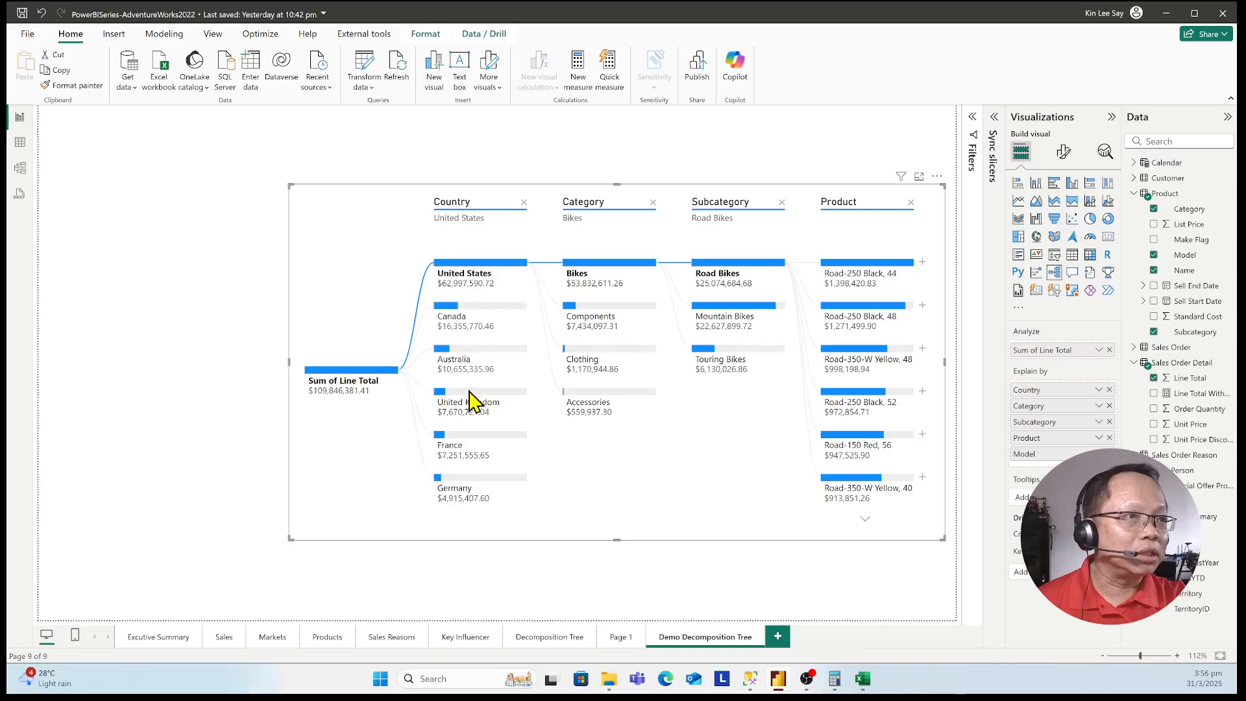
Select the United Kingdom node and its Road-250 Red, 58 product to highlight that path, then deselect the visual.
click(507, 403)
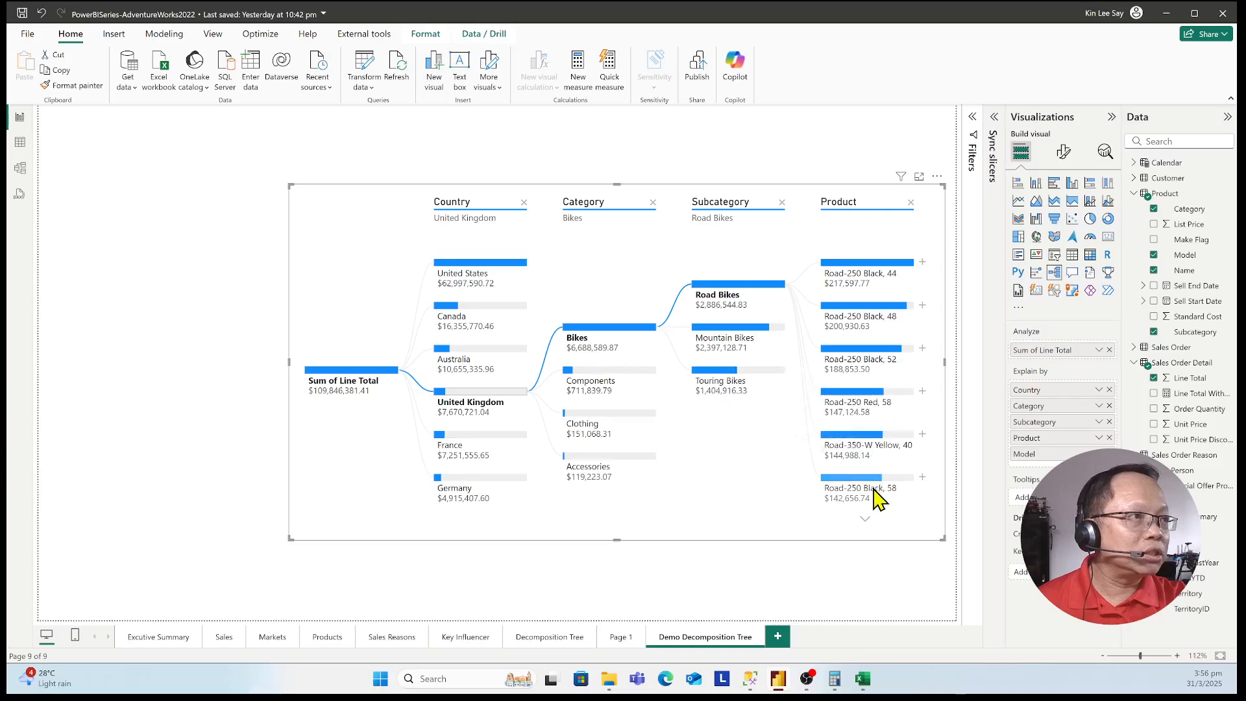
click(861, 391)
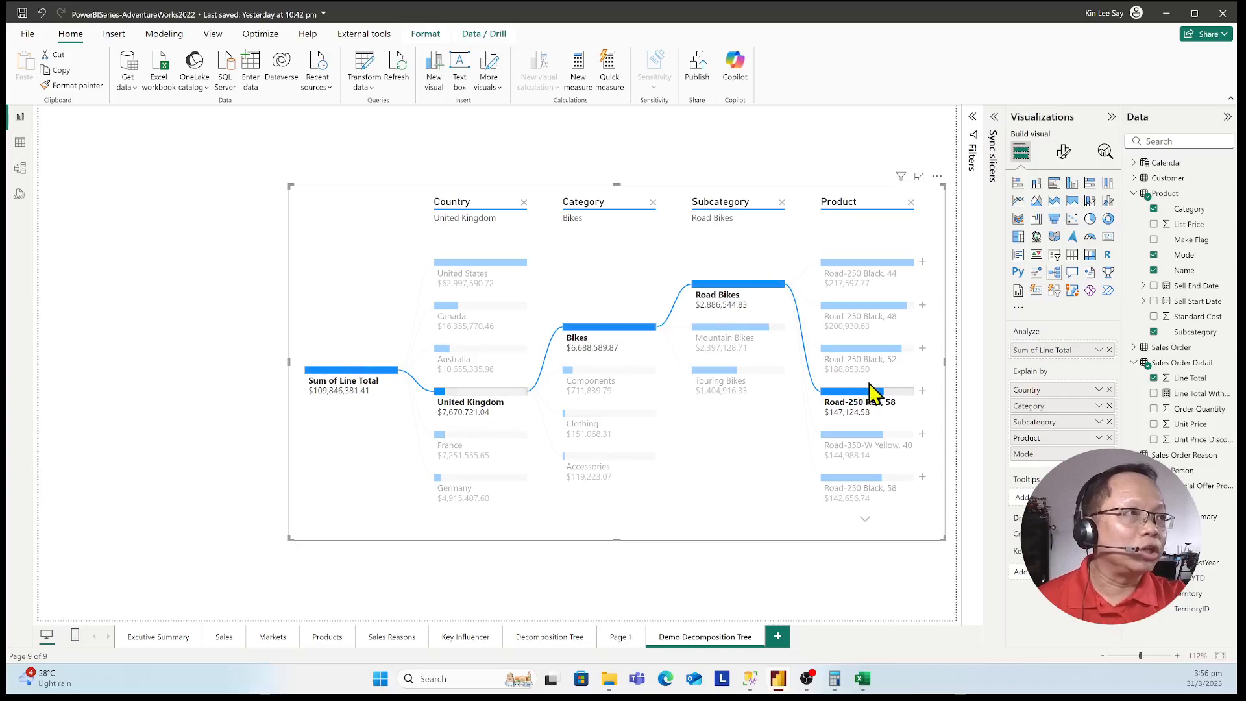
click(145, 290)
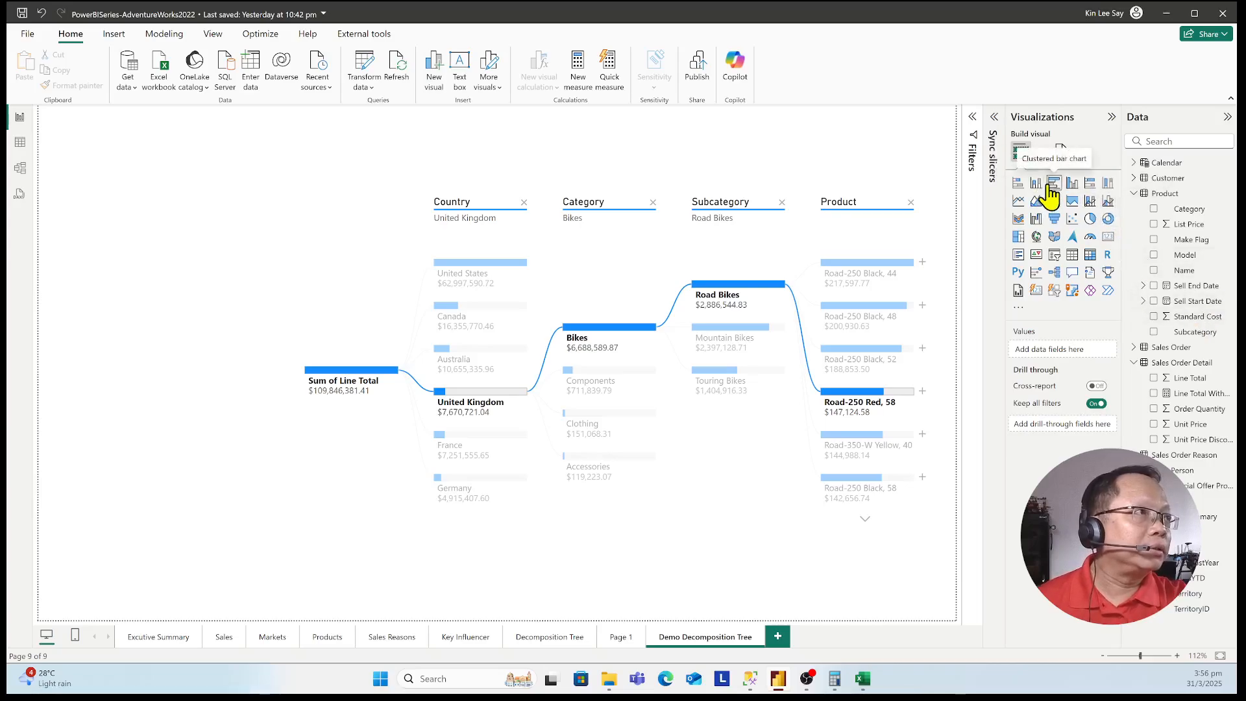
Add a clustered bar chart to the page showing Line Total from the Sales Order Detail table.
click(1072, 272)
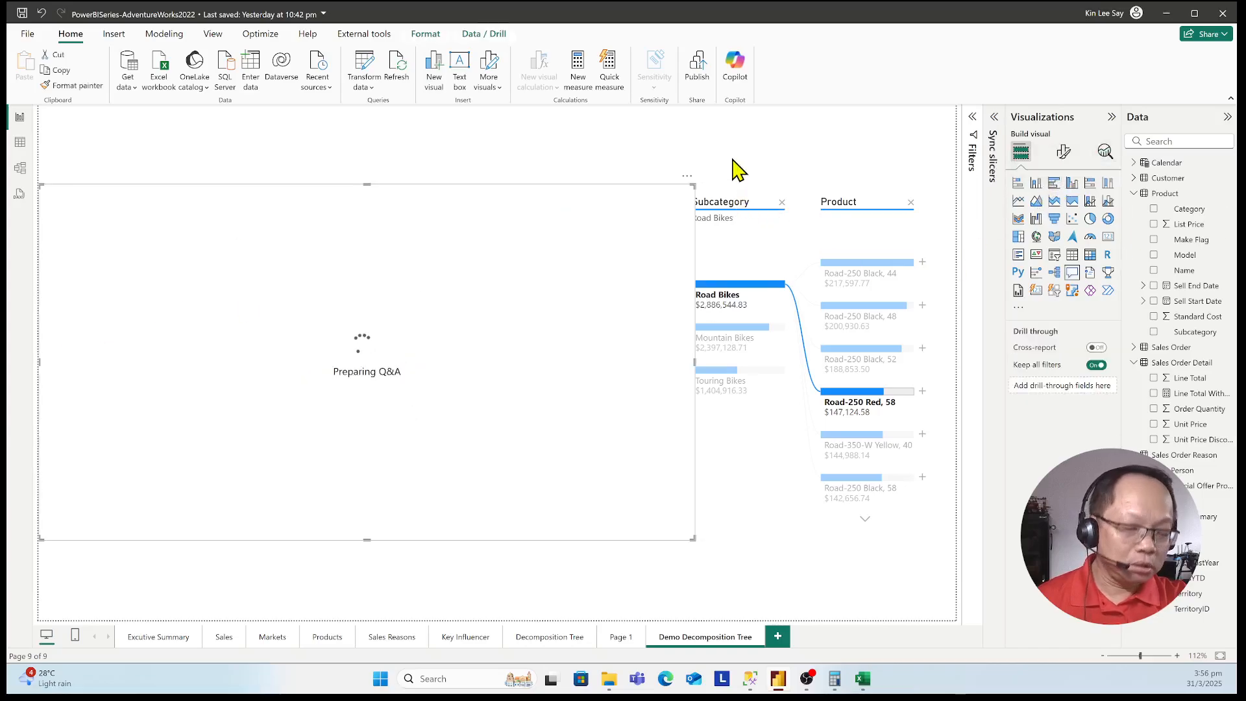
key(ctrl+z)
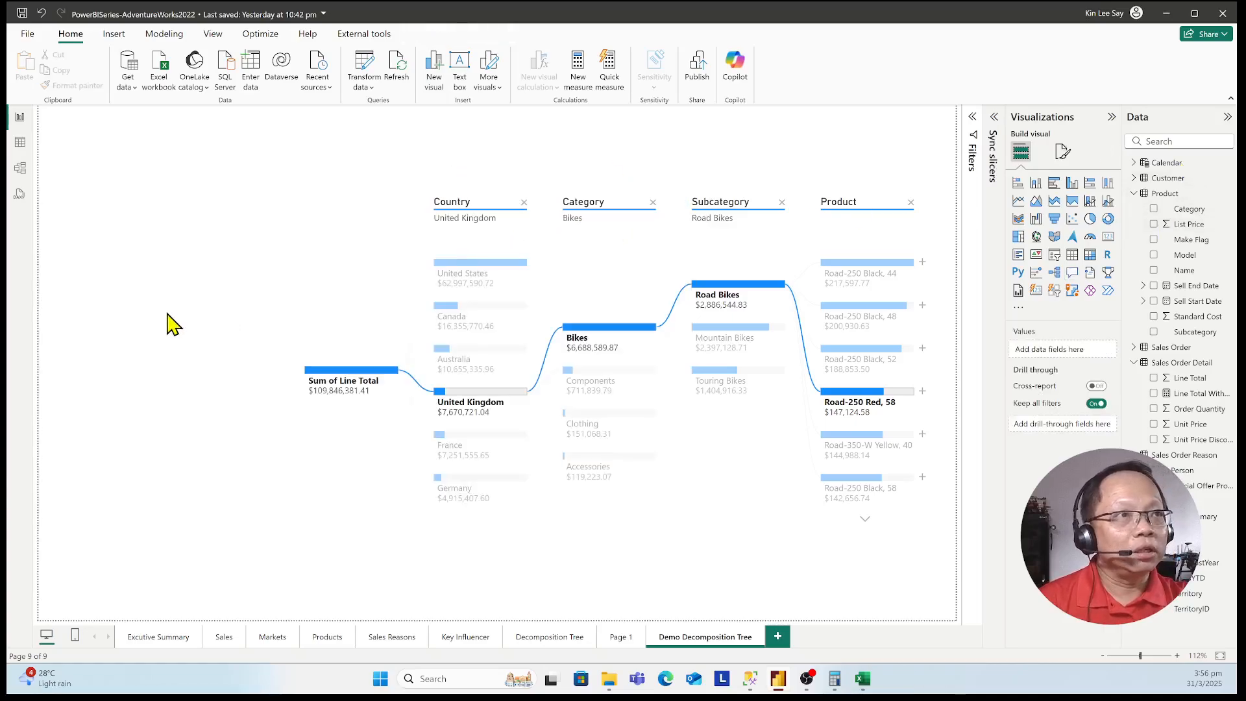
click(1055, 185)
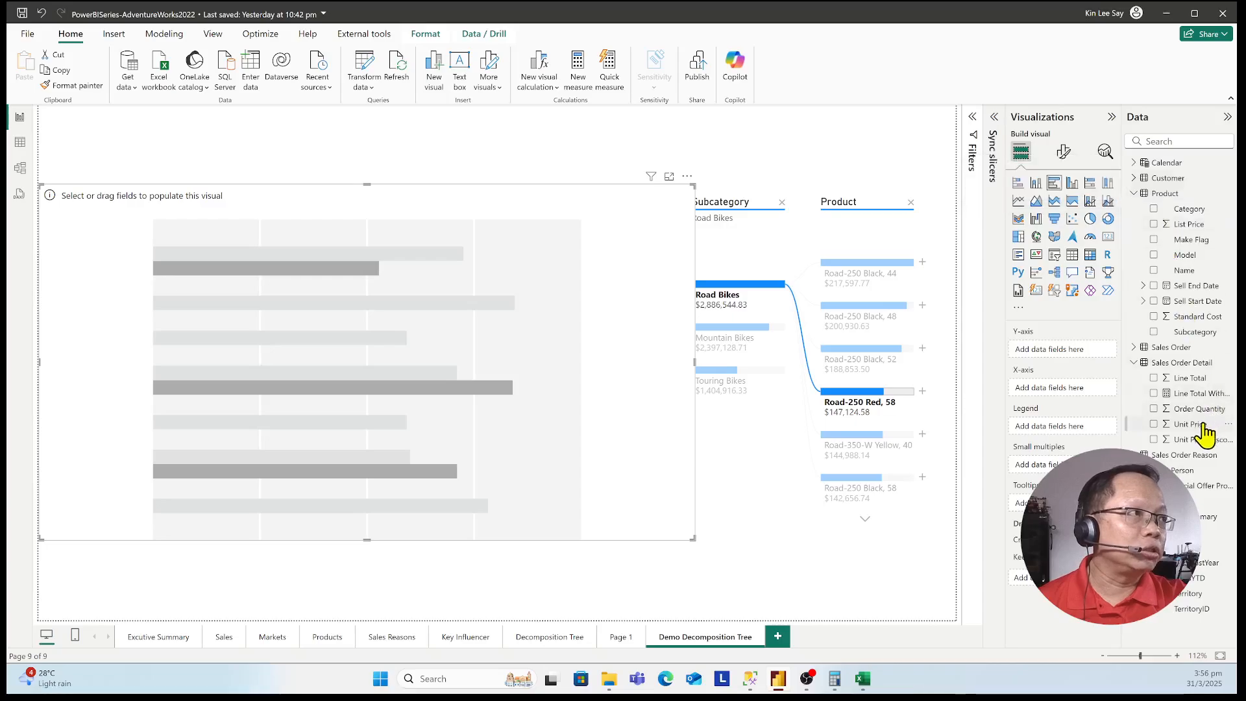
click(1154, 379)
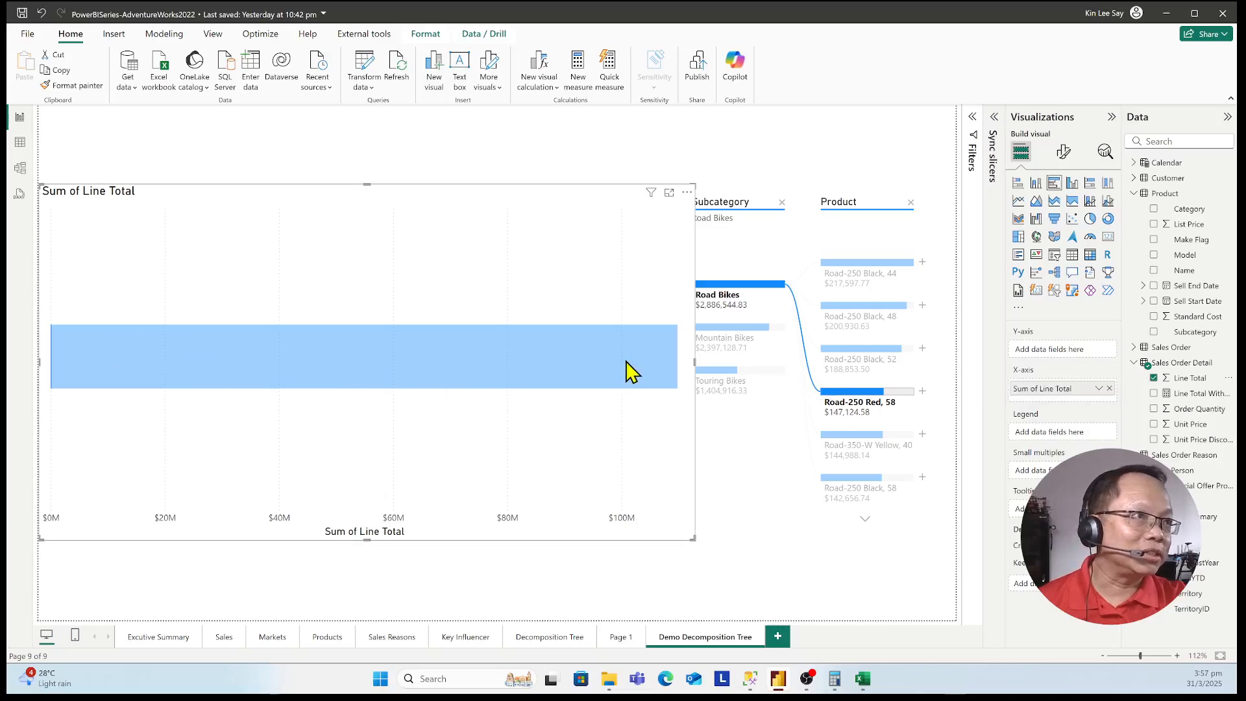
Add Year and Month from the Calendar table's date hierarchy to the Y-axis of the clustered bar chart.
mouse_move(629, 361)
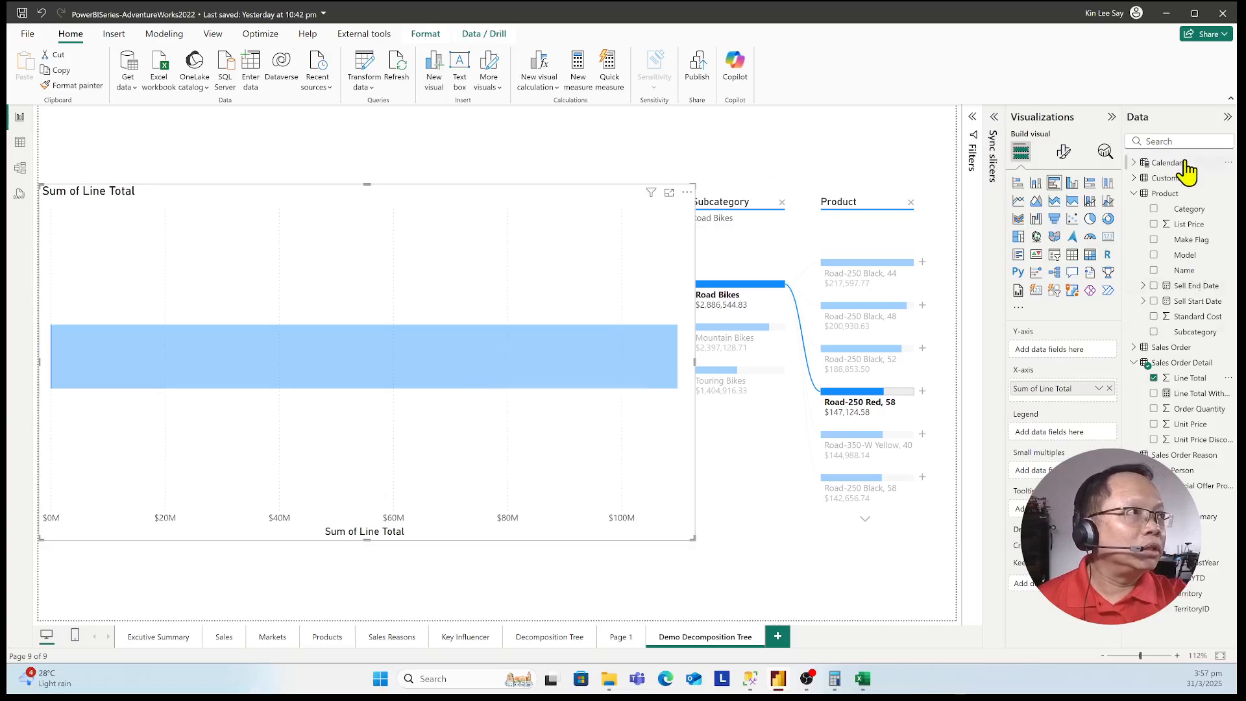
click(1134, 164)
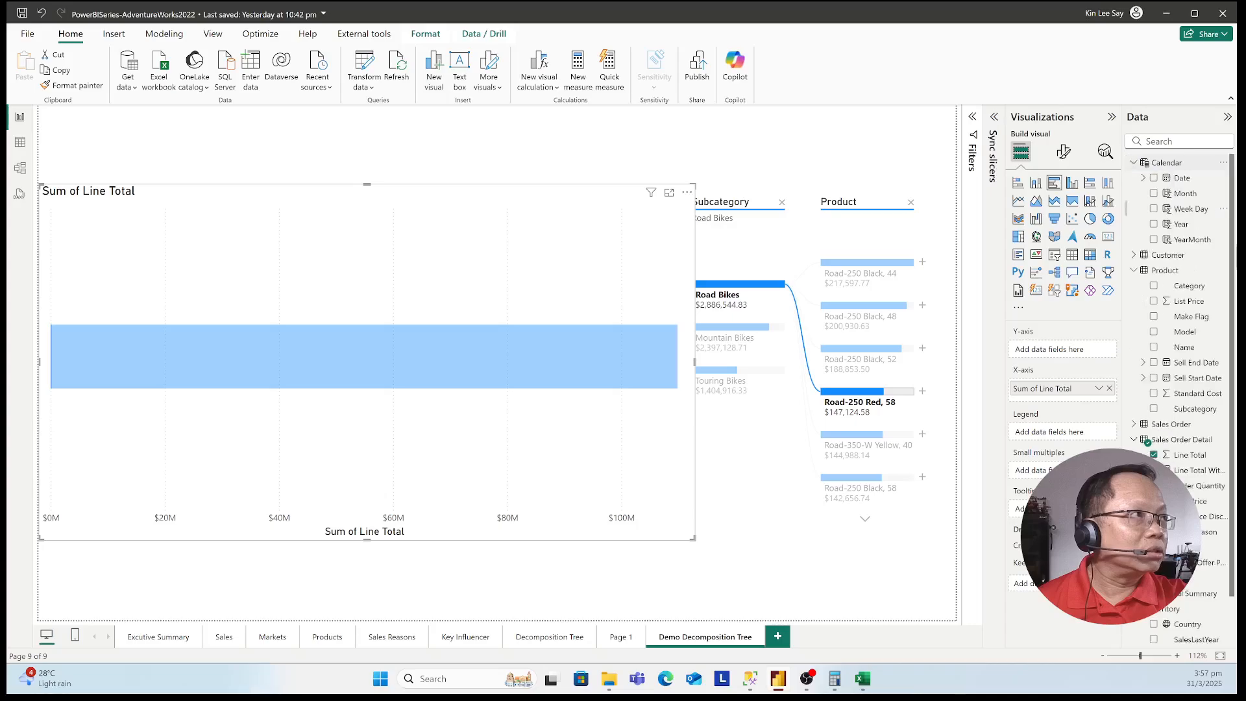
click(1143, 179)
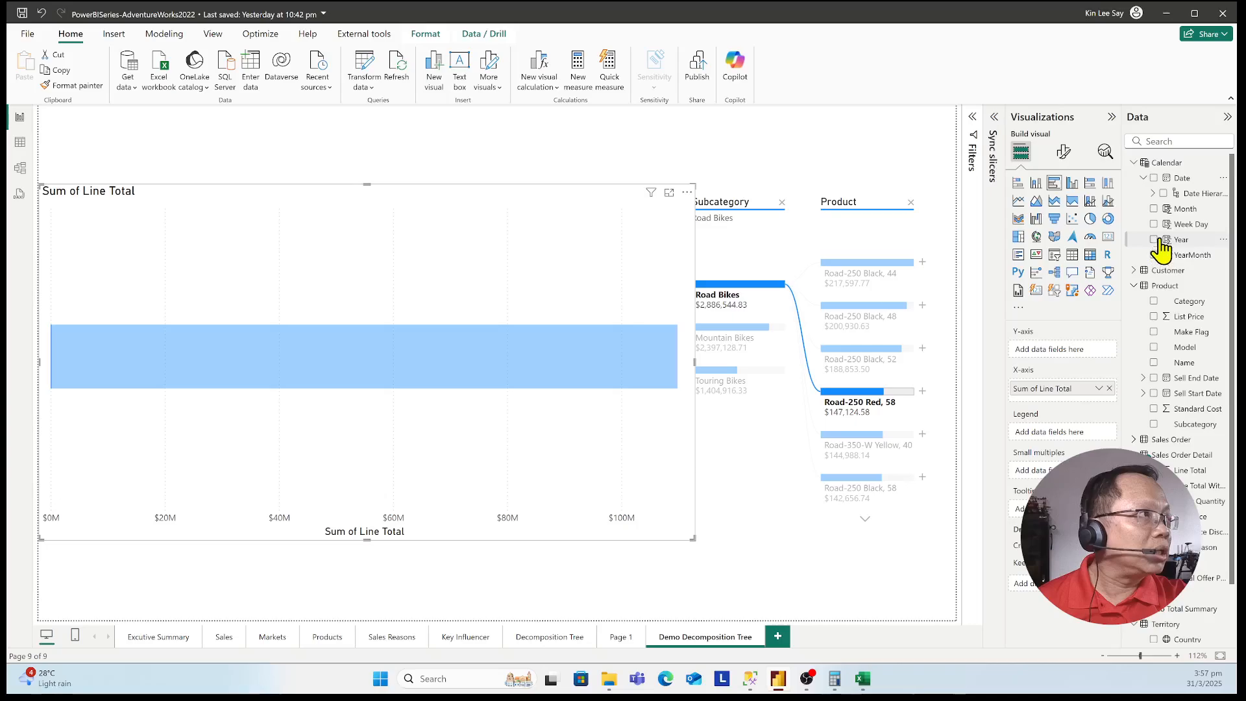
click(1153, 194)
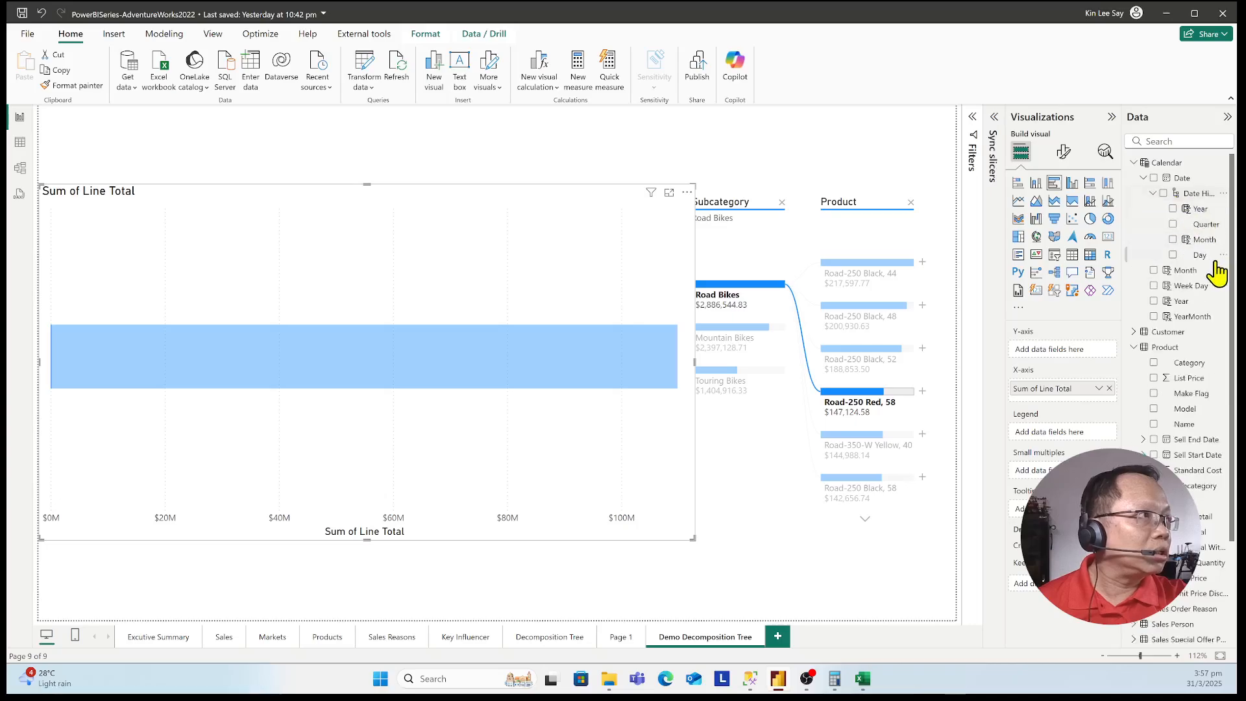
click(1172, 209)
click(1173, 240)
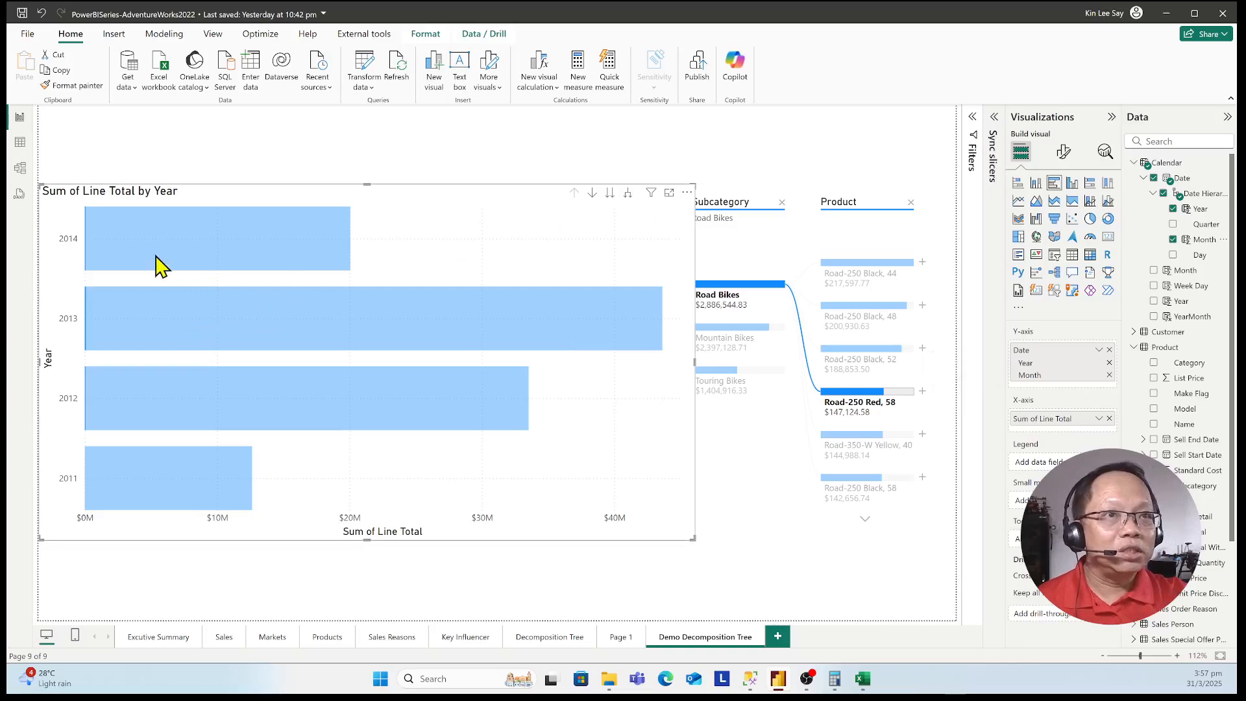
Expand the bar chart to the month level, narrow it to uncover the decomposition tree, and review its monthly bars through 2014.
click(628, 194)
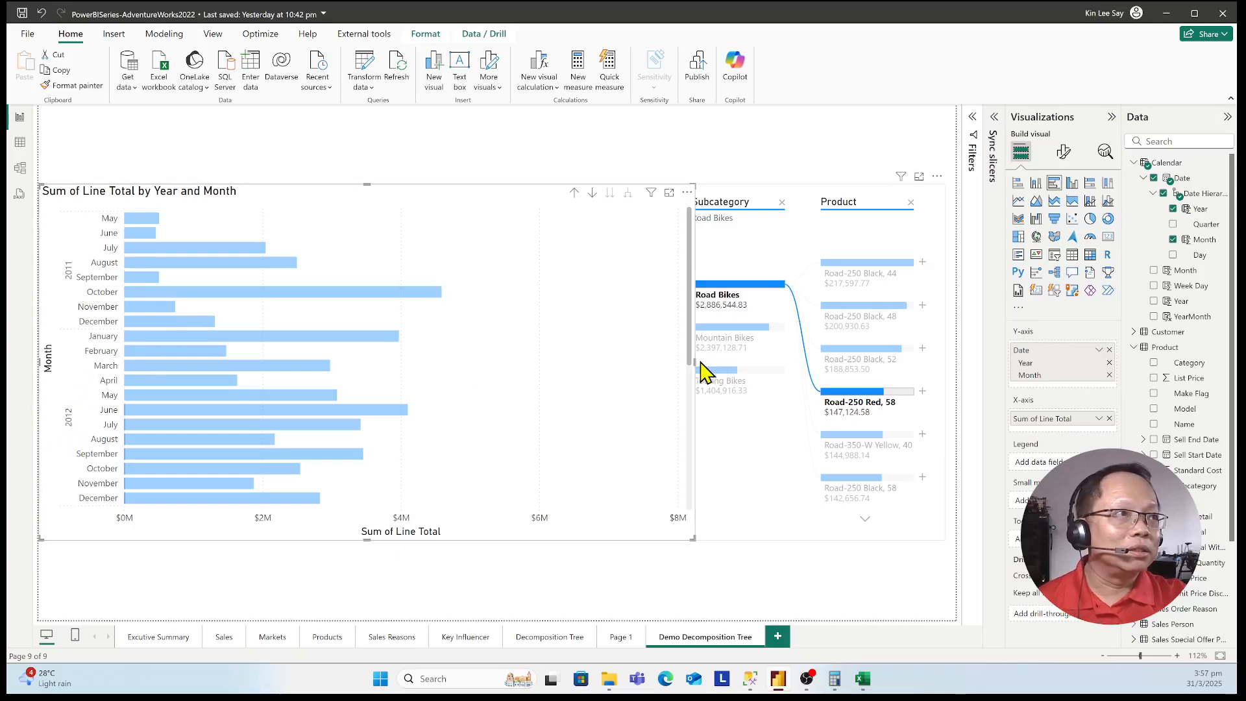
drag(692, 360, 290, 459)
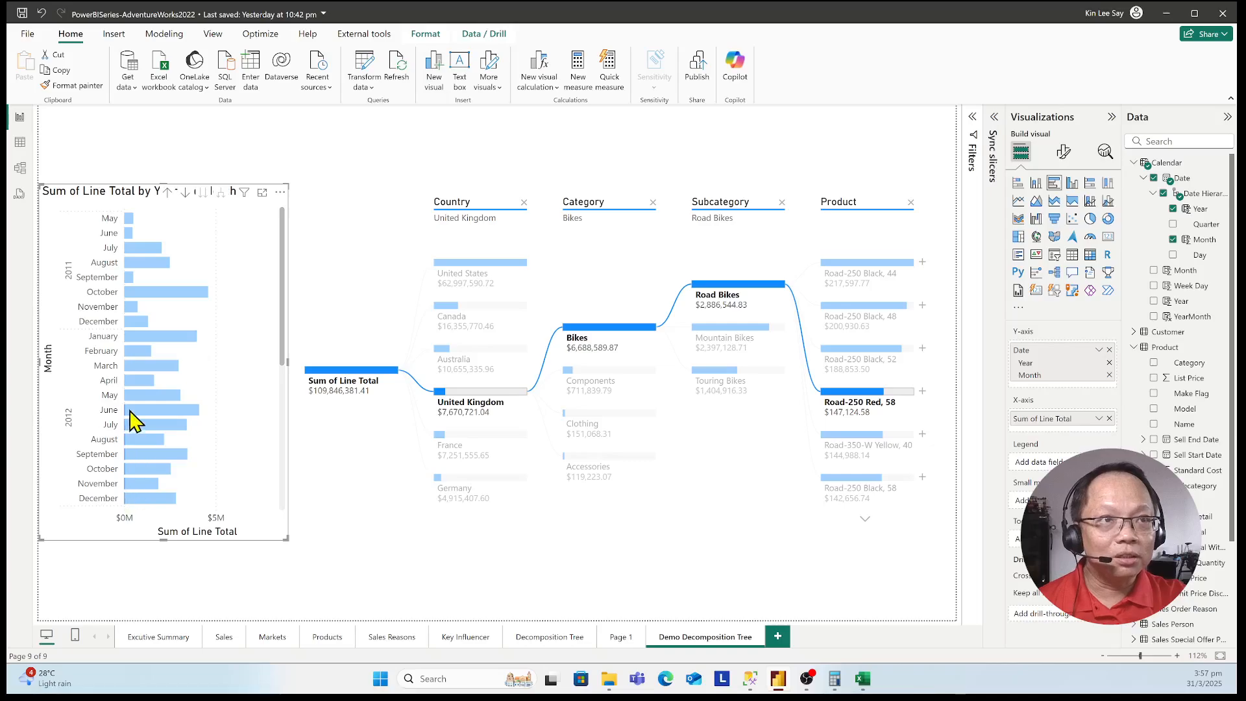
mouse_move(131, 408)
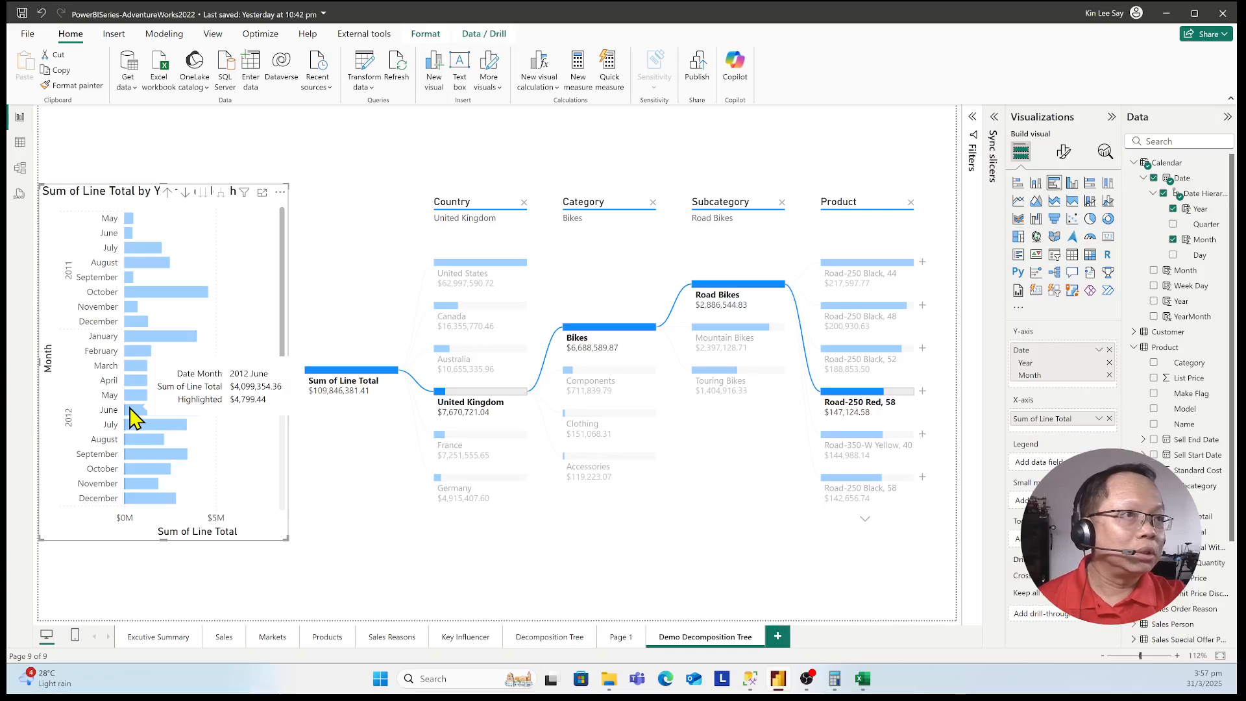
scroll(134, 492, down, 5)
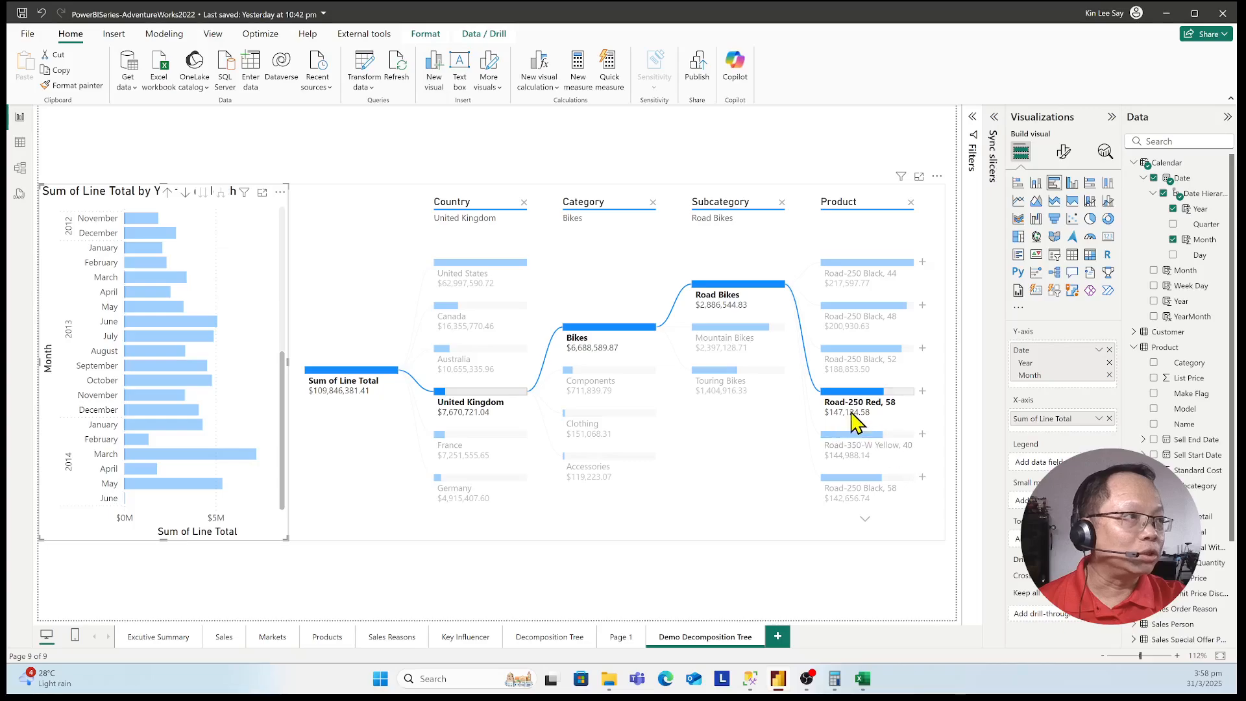
Clear the product highlight in the decomposition tree and review the bar chart's unhighlighted monthly bars through 2014.
mouse_move(156, 334)
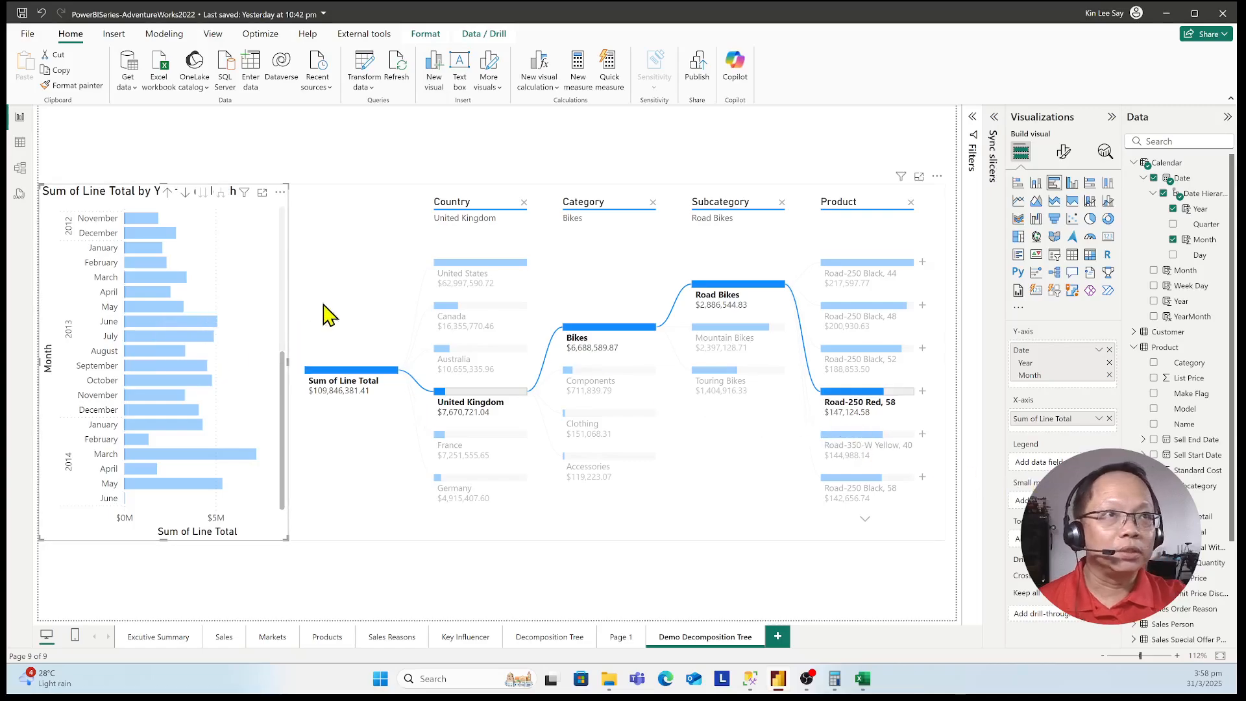
click(377, 246)
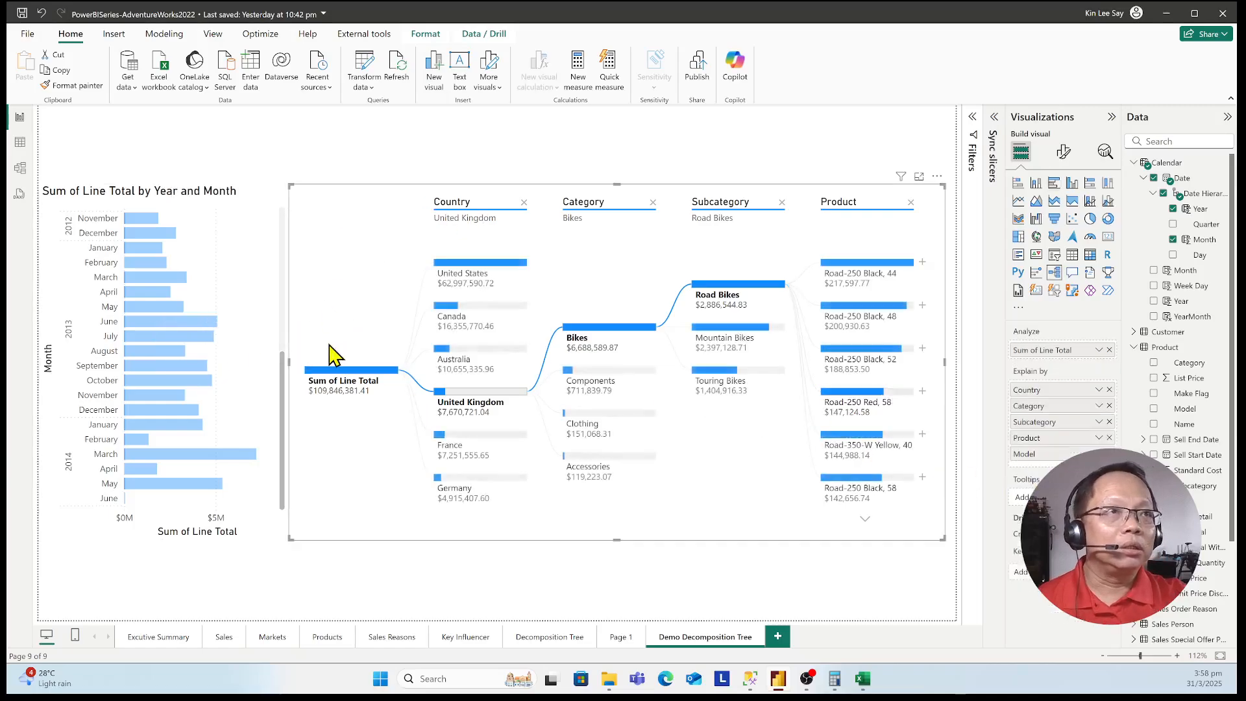
click(238, 246)
click(394, 338)
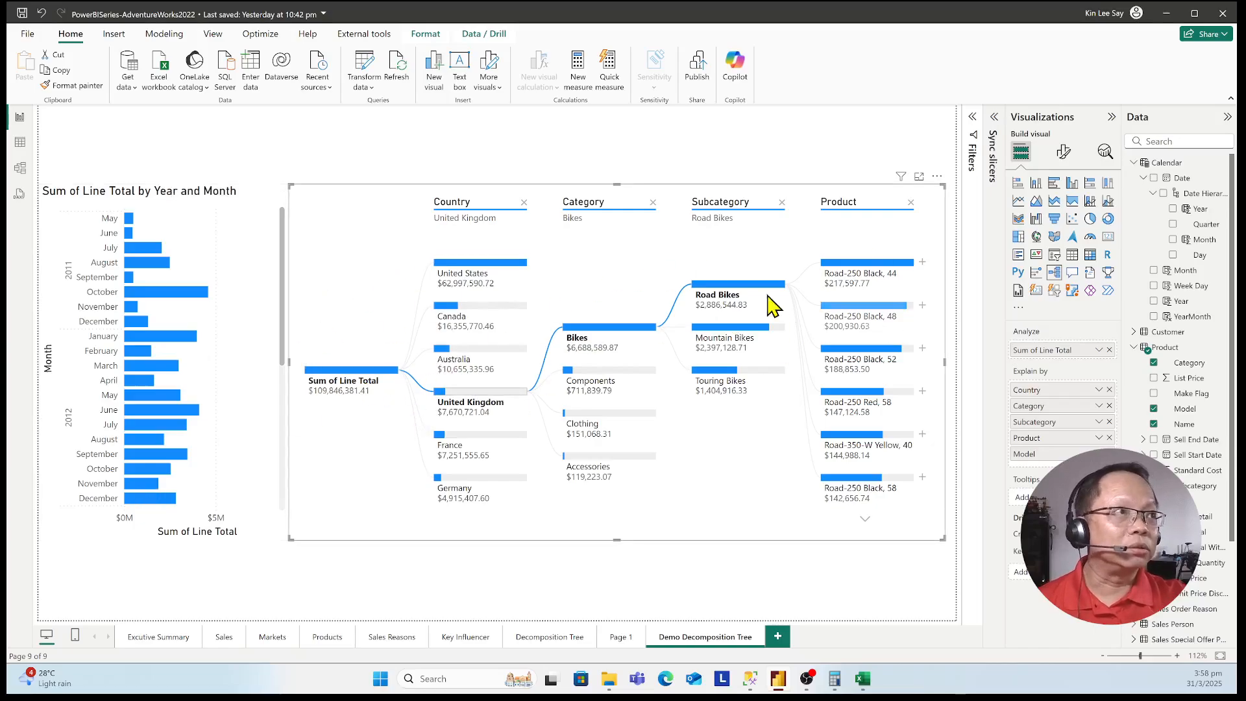
scroll(154, 440, down, 6)
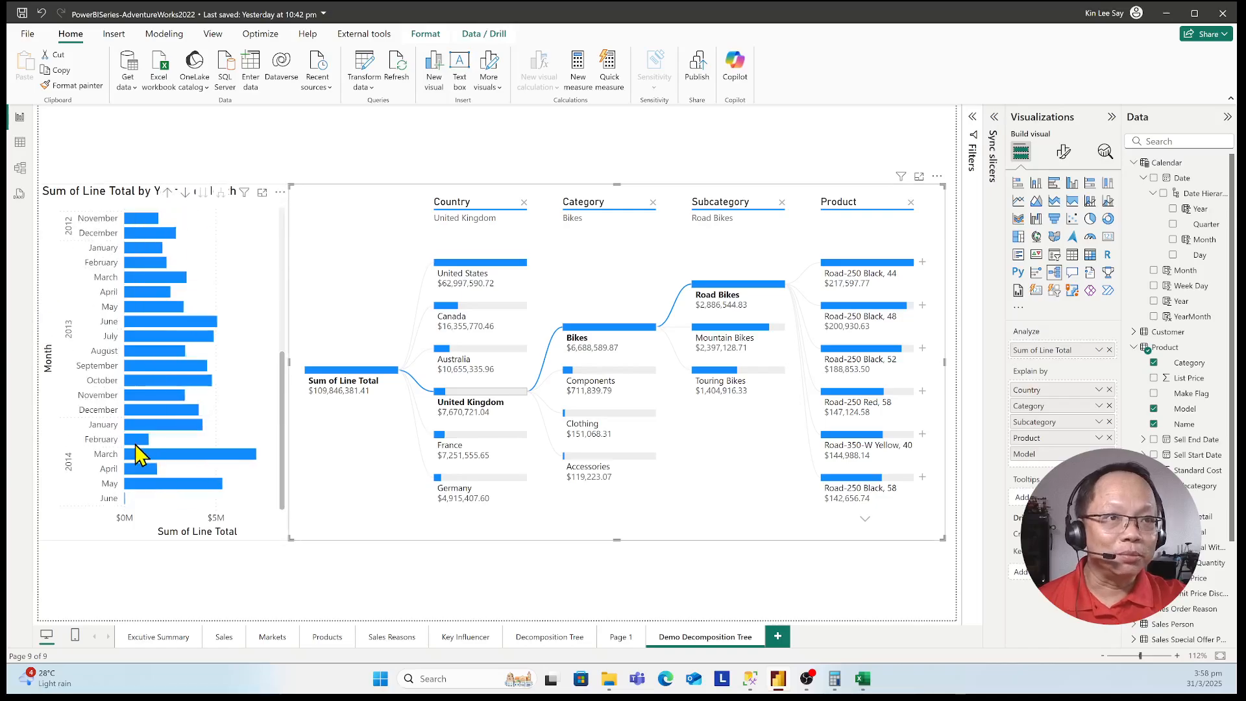
scroll(143, 500, up, 6)
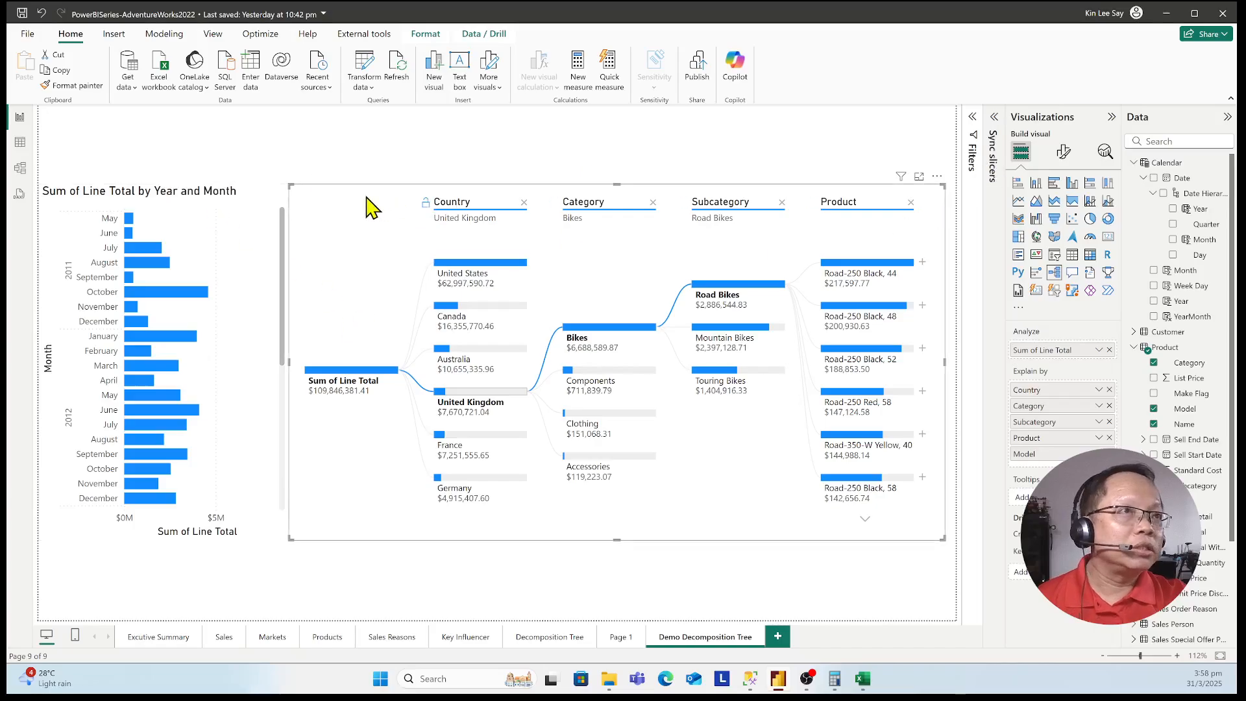
click(370, 146)
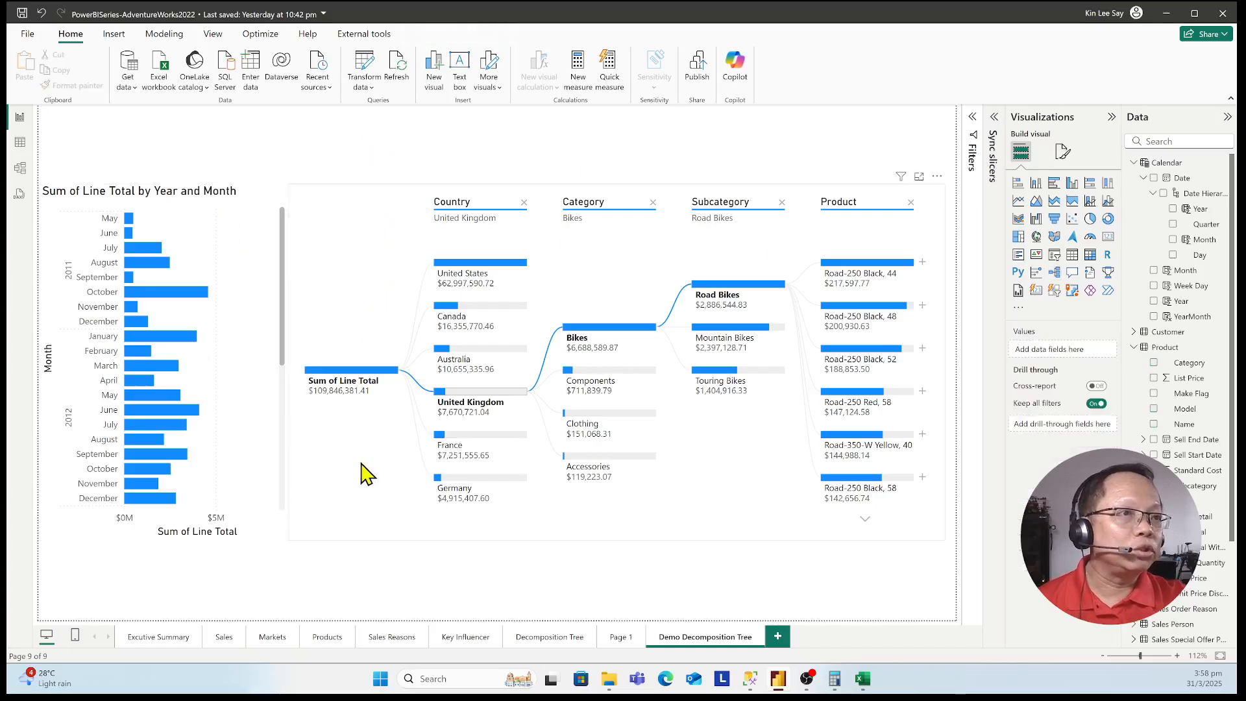
Turn on a black visual border with rounded corners around the decomposition tree, then deselect it.
right_click(375, 245)
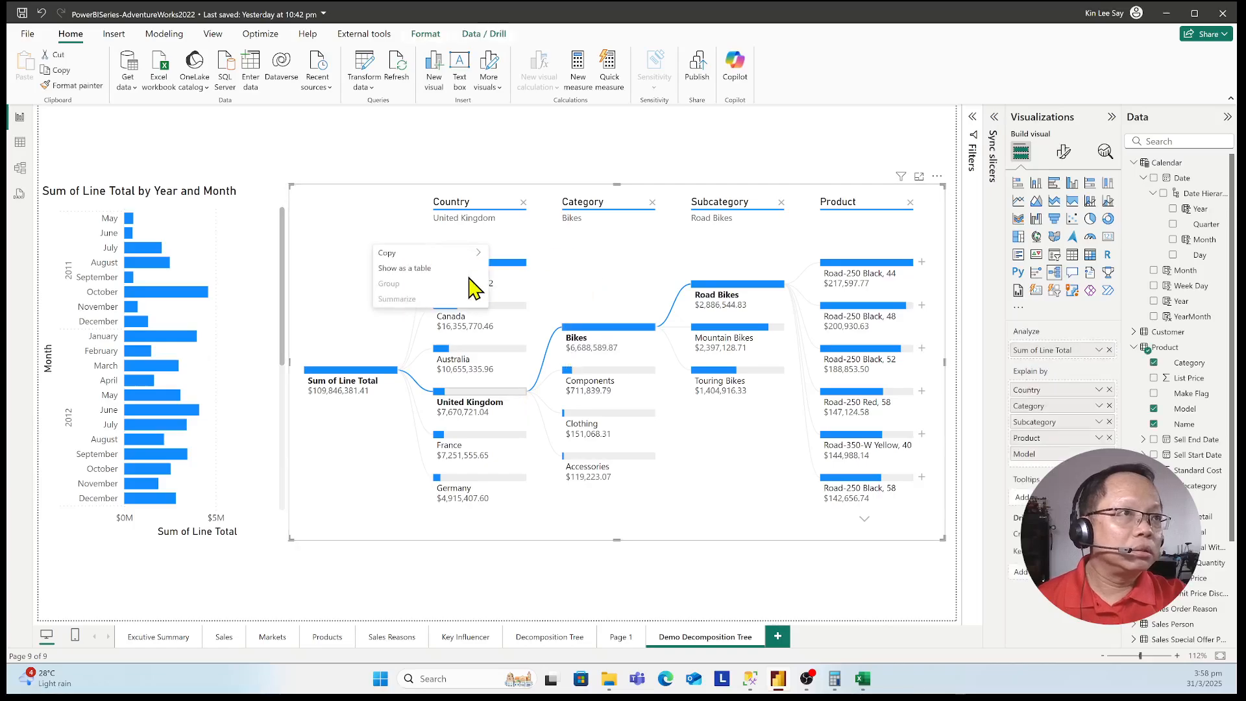
click(392, 206)
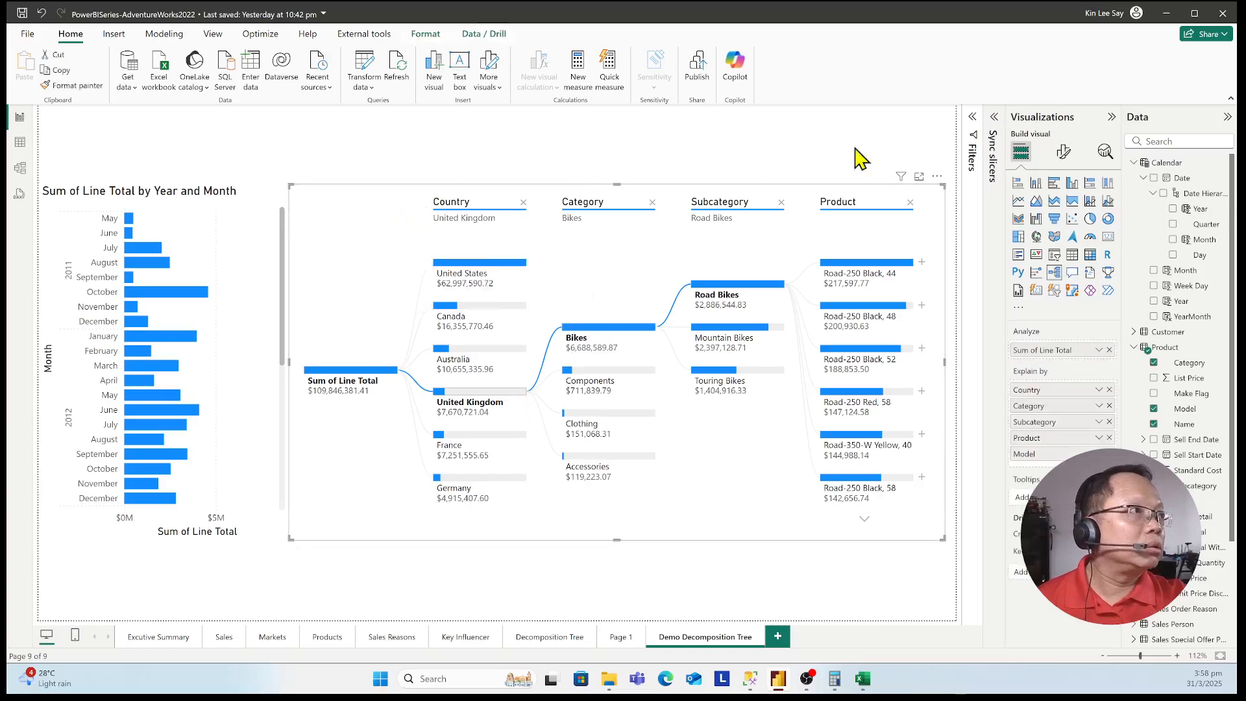
click(1064, 155)
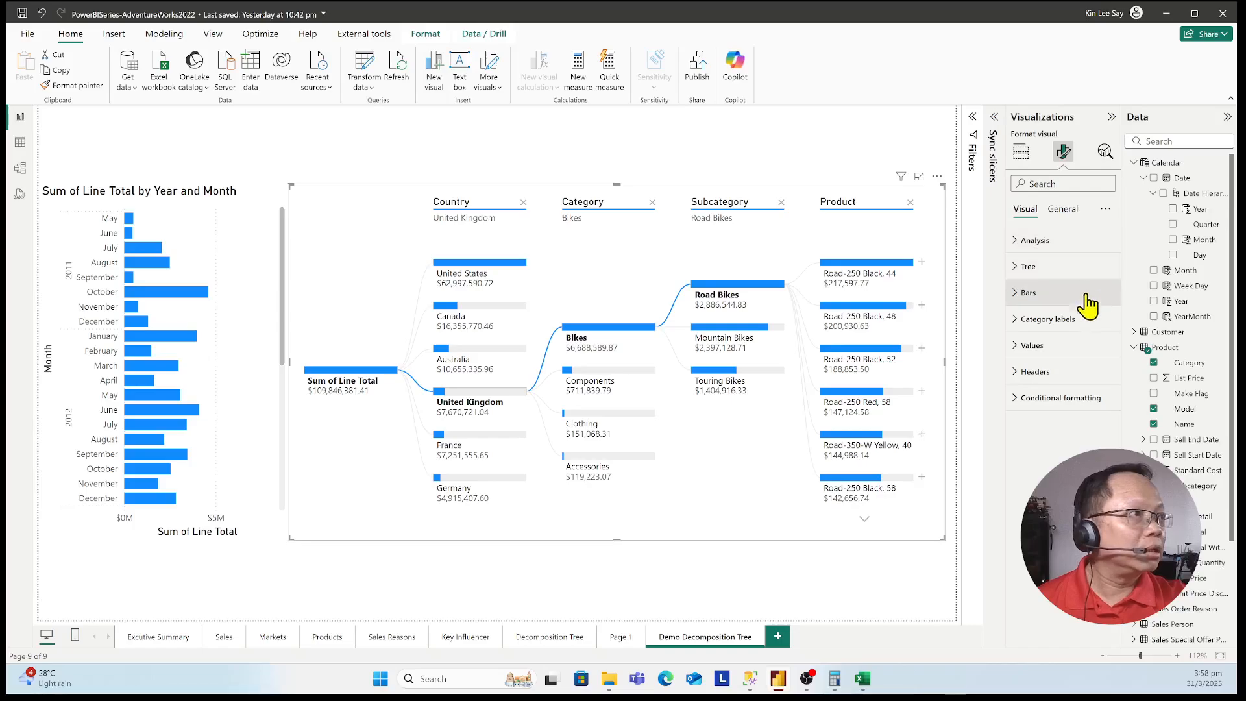
click(1062, 209)
click(1034, 293)
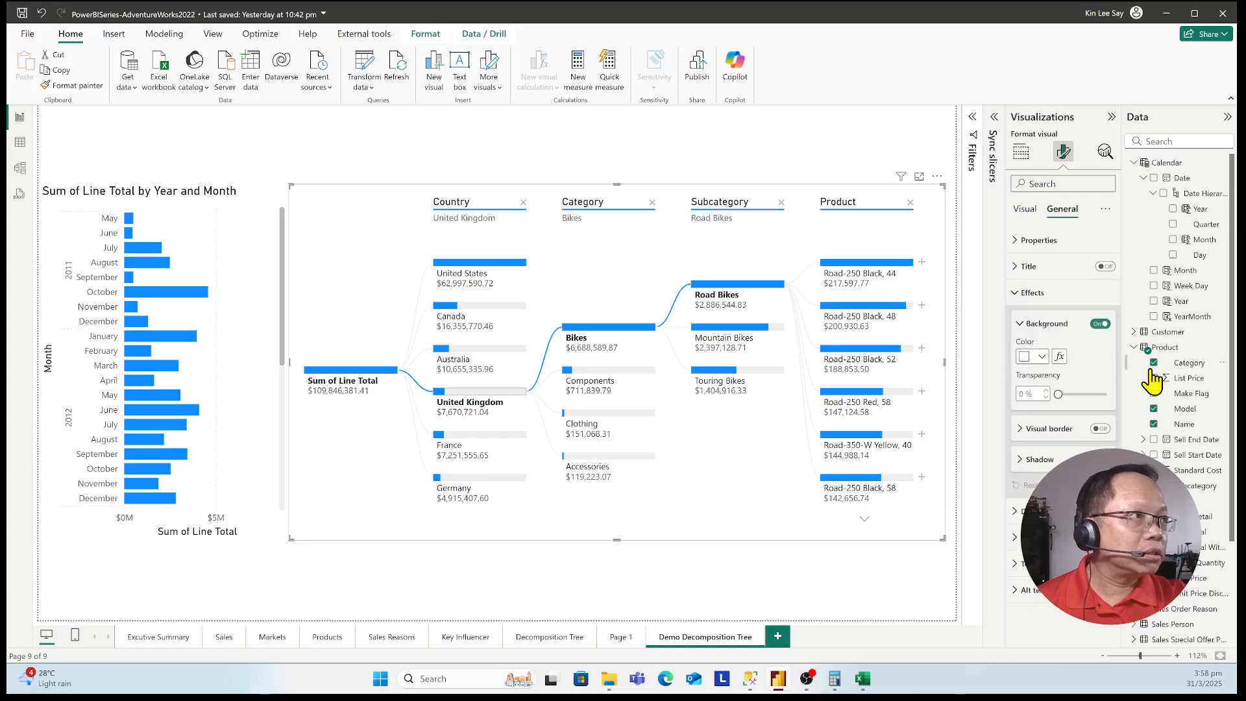
click(1100, 429)
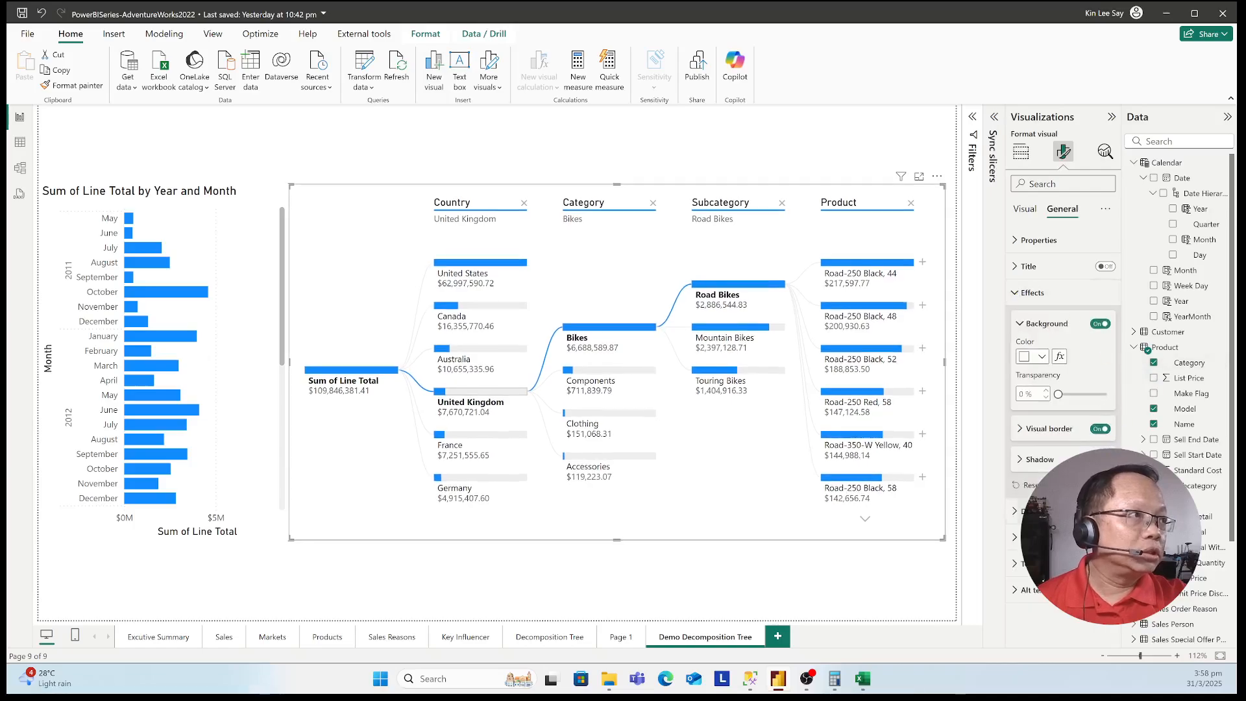
click(1022, 430)
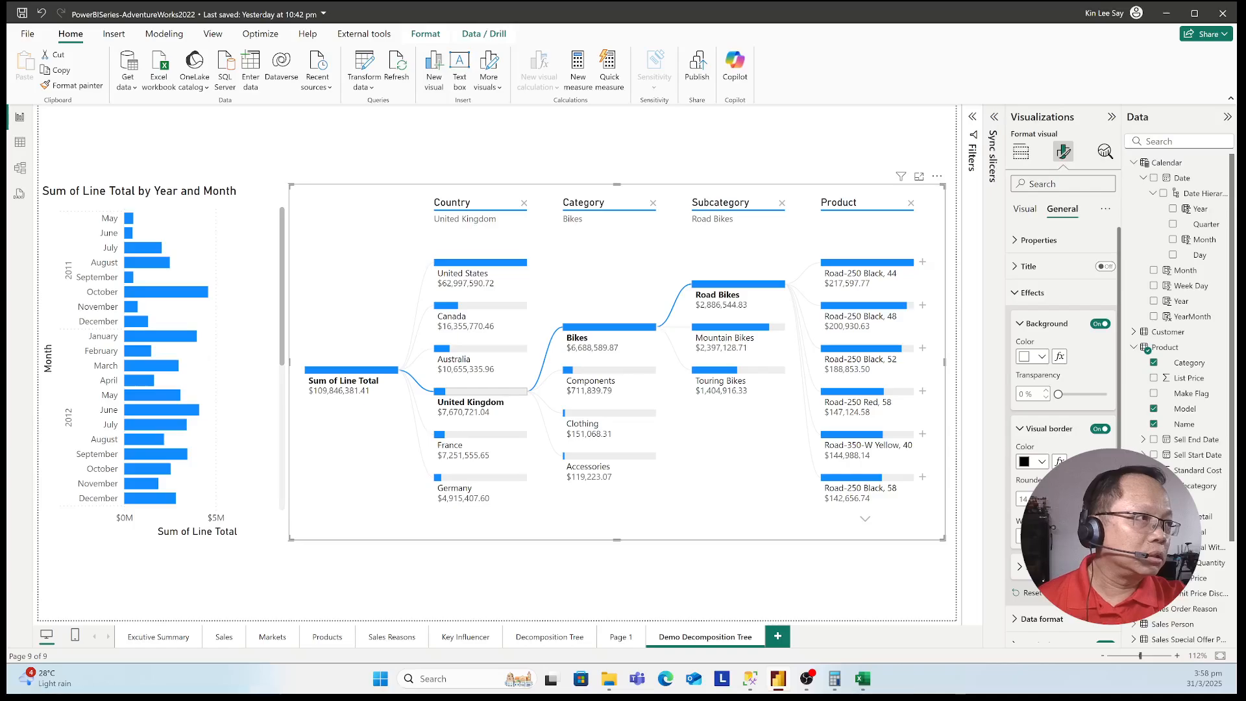
click(666, 151)
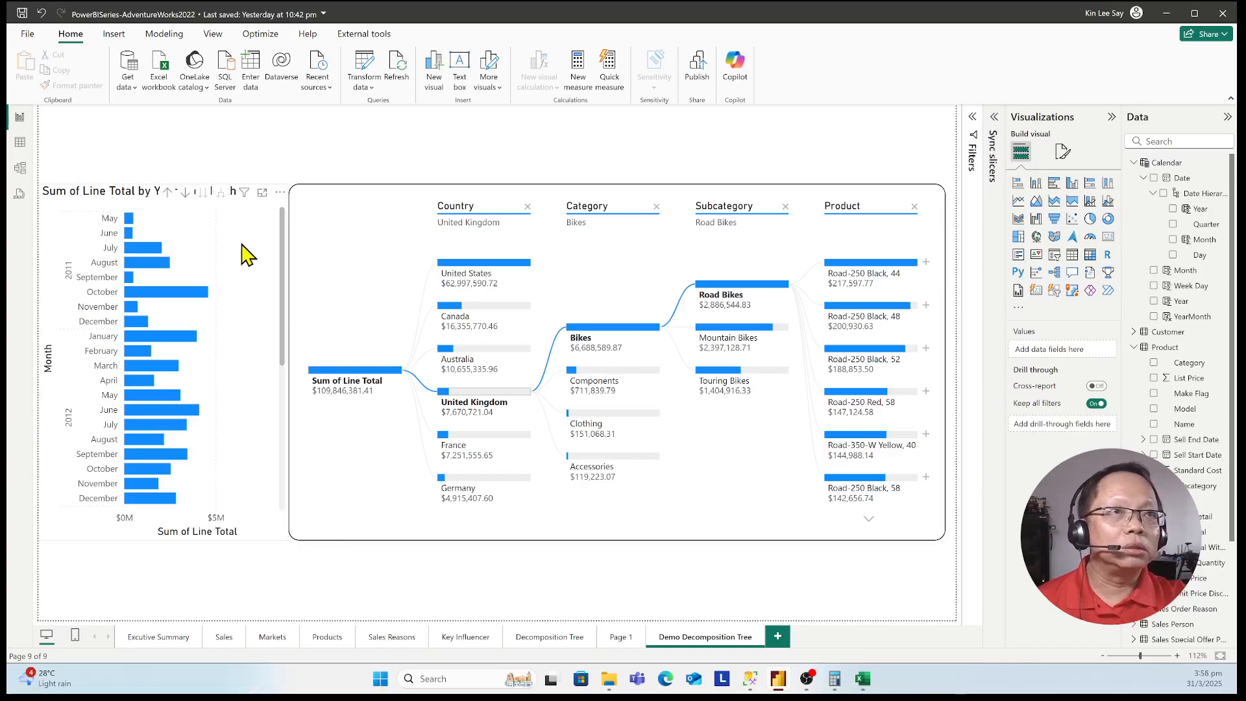
Turn on a black visual border for the bar chart with 15 px rounded corners.
click(272, 217)
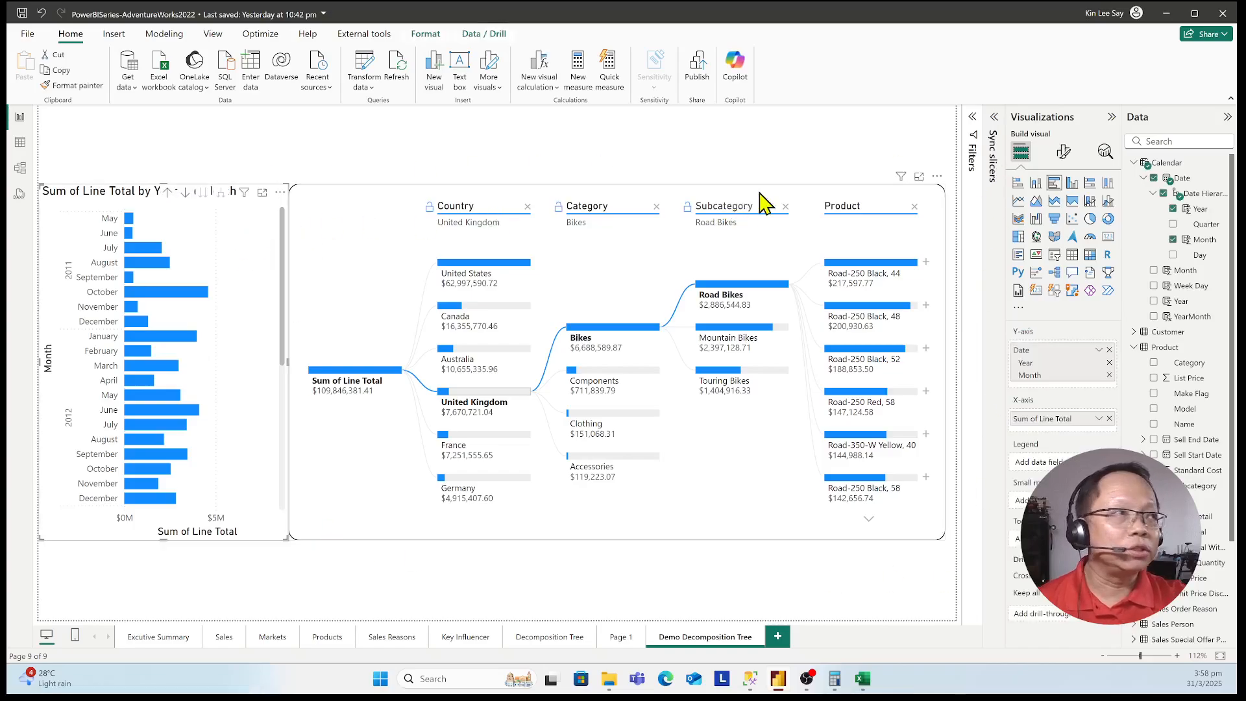
click(1063, 151)
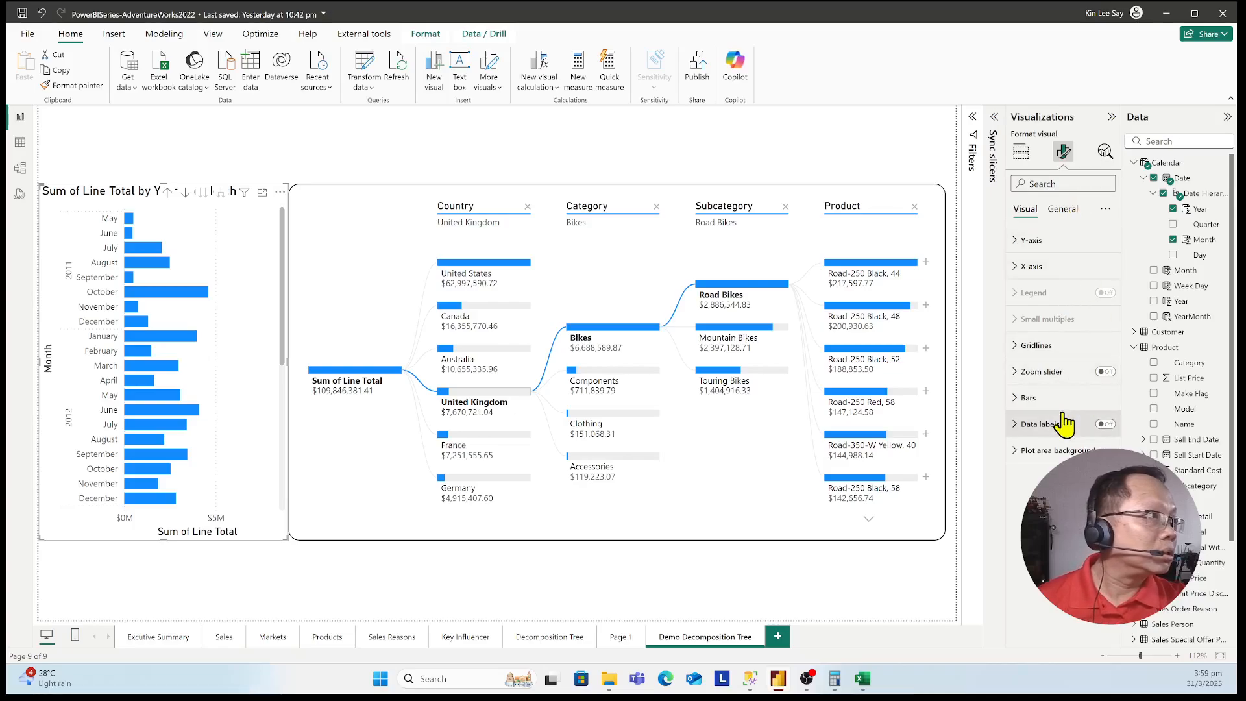
click(1063, 208)
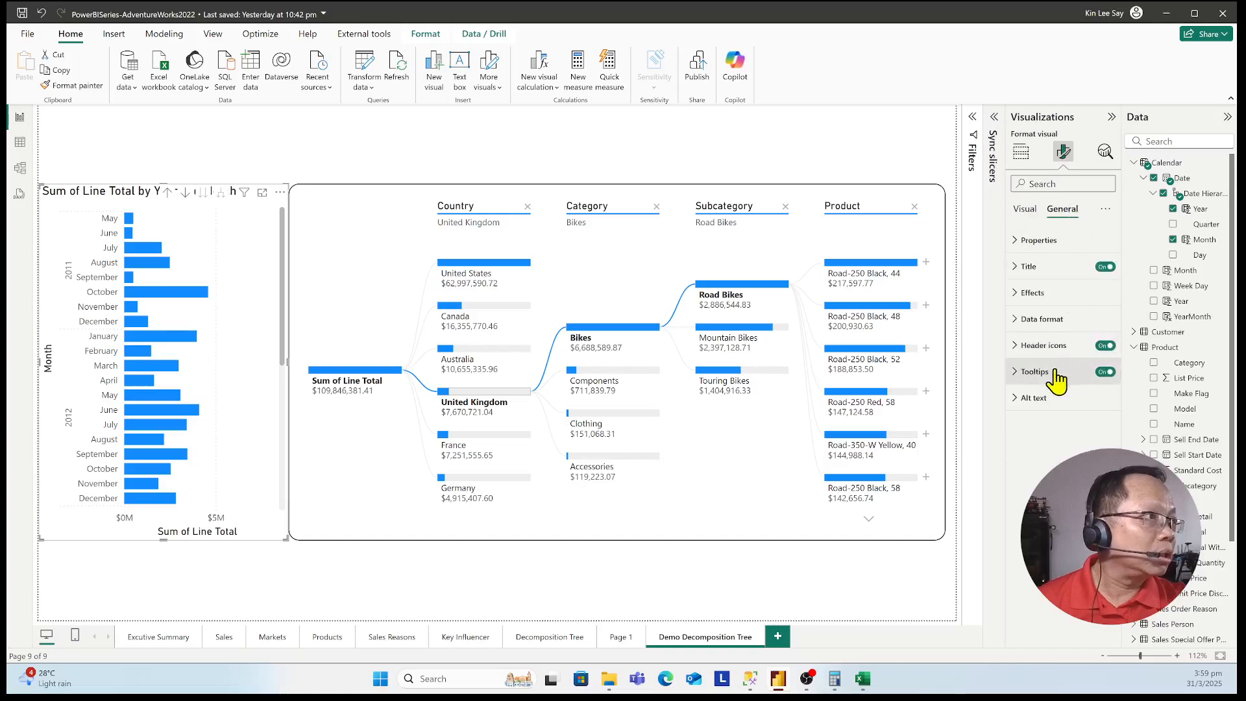
click(1021, 293)
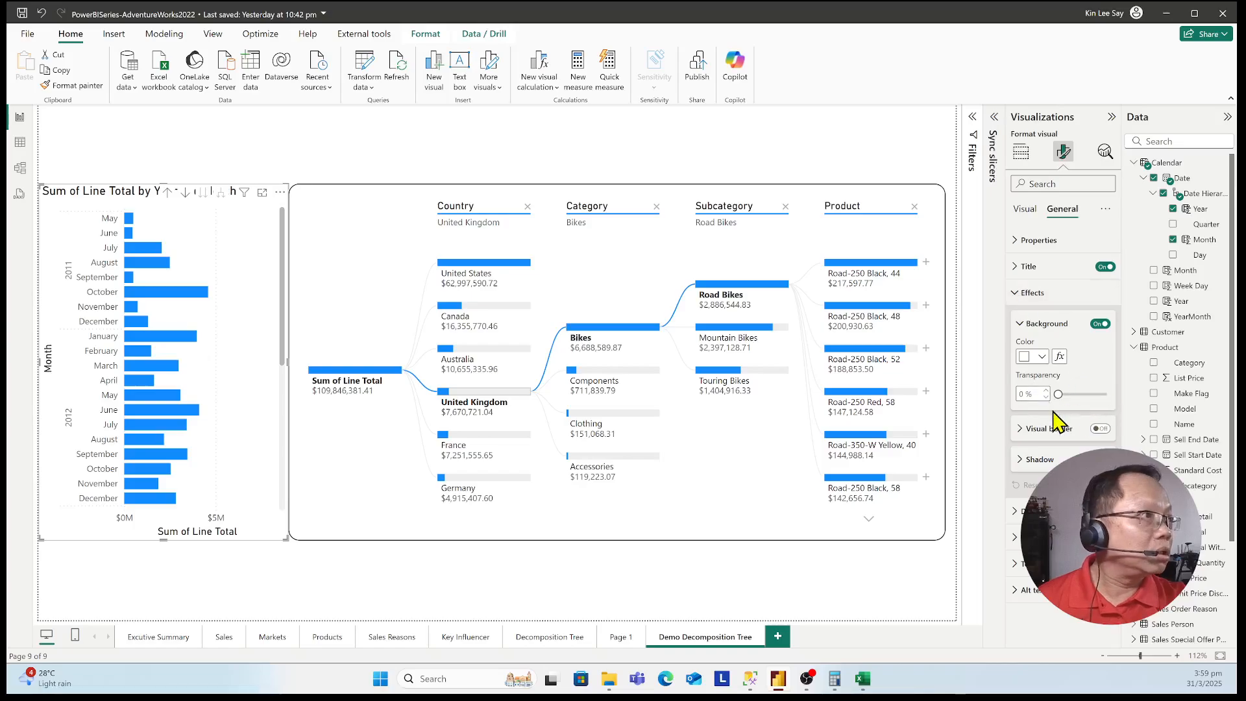
drag(1058, 394, 1037, 399)
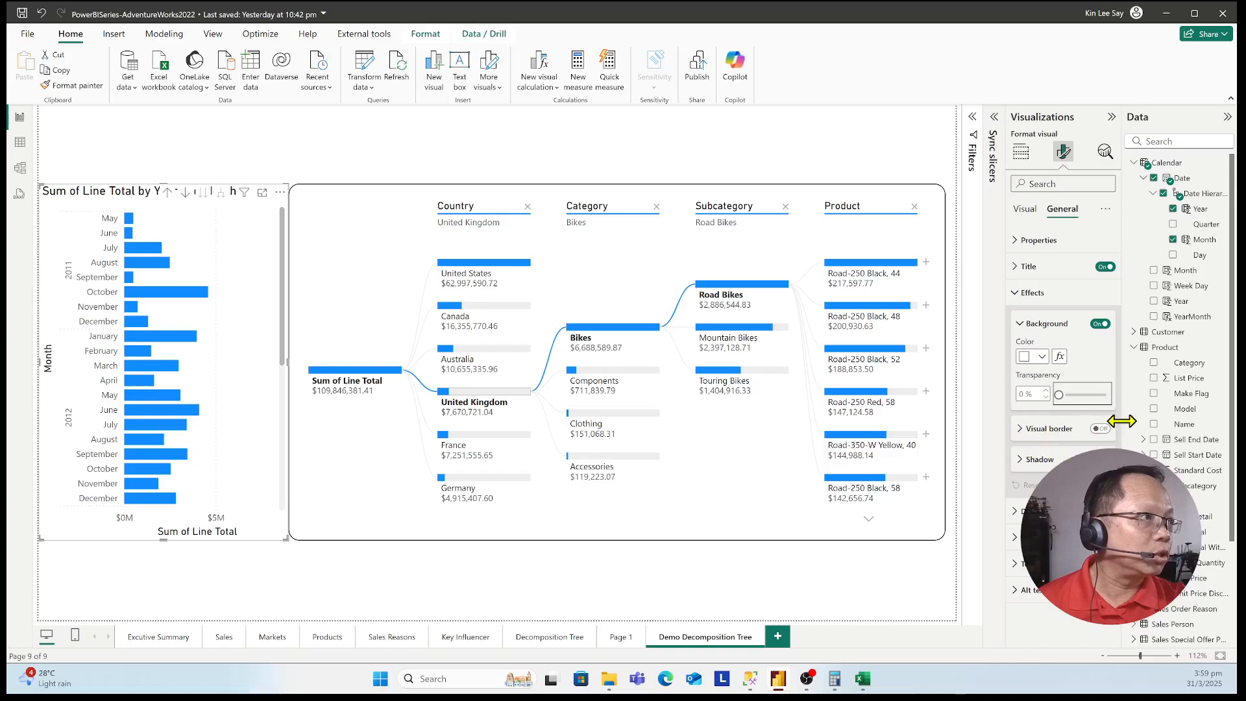
click(1104, 428)
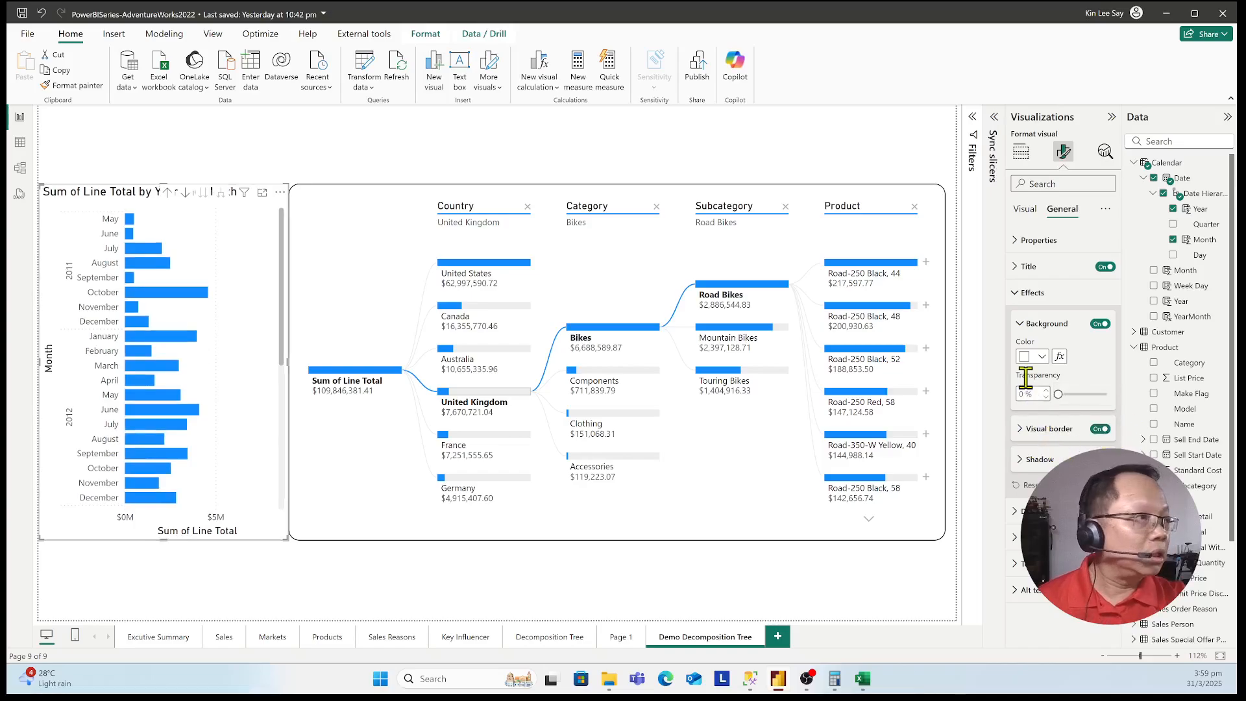
click(1023, 429)
scroll(1056, 408, down, 2)
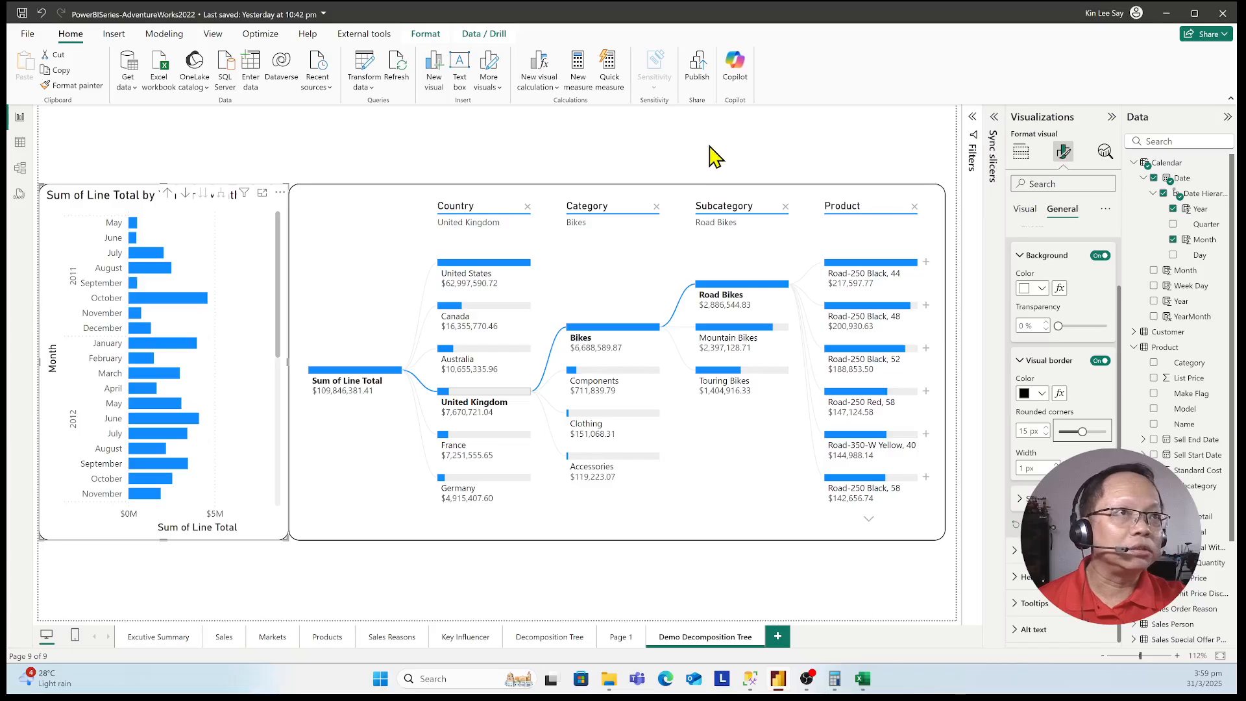
Narrow the bar chart to about 306 wide and pull in the decomposition tree's adjacent edge, leaving a gap between them.
click(714, 246)
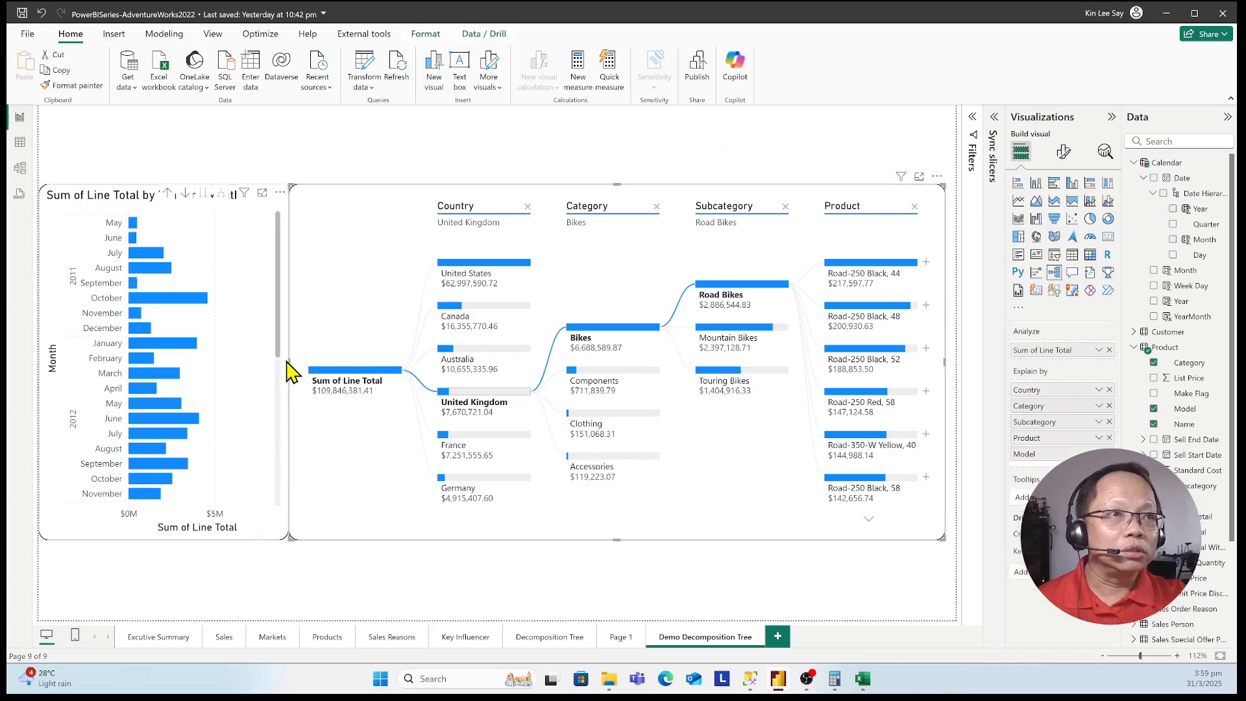
drag(288, 362, 259, 365)
click(262, 381)
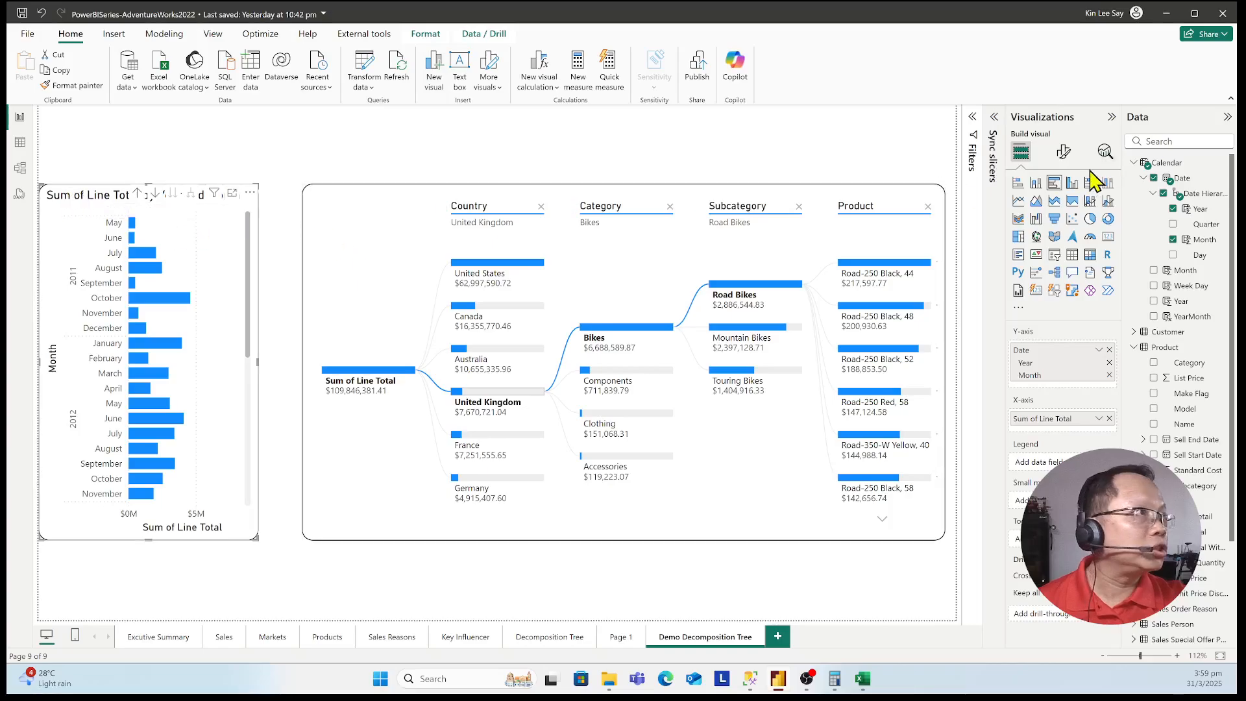
Change the bar chart's title to "Sales by Year and Month" and center it.
click(1062, 153)
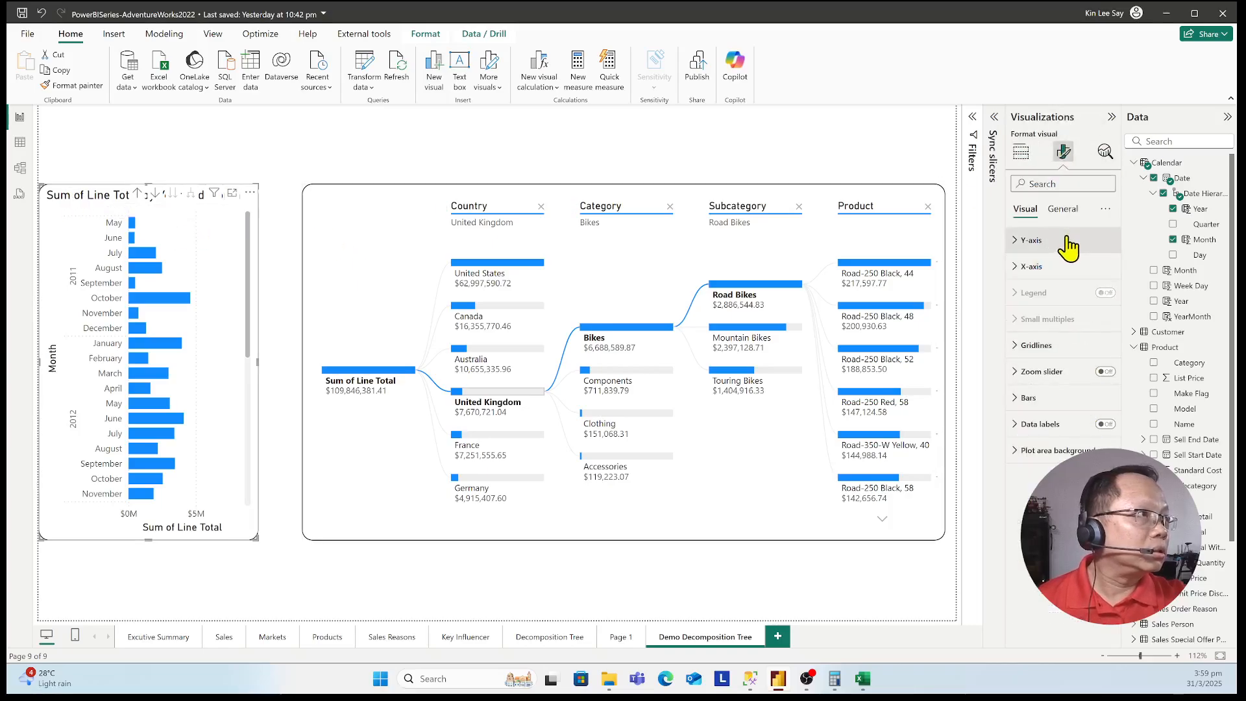
click(1070, 214)
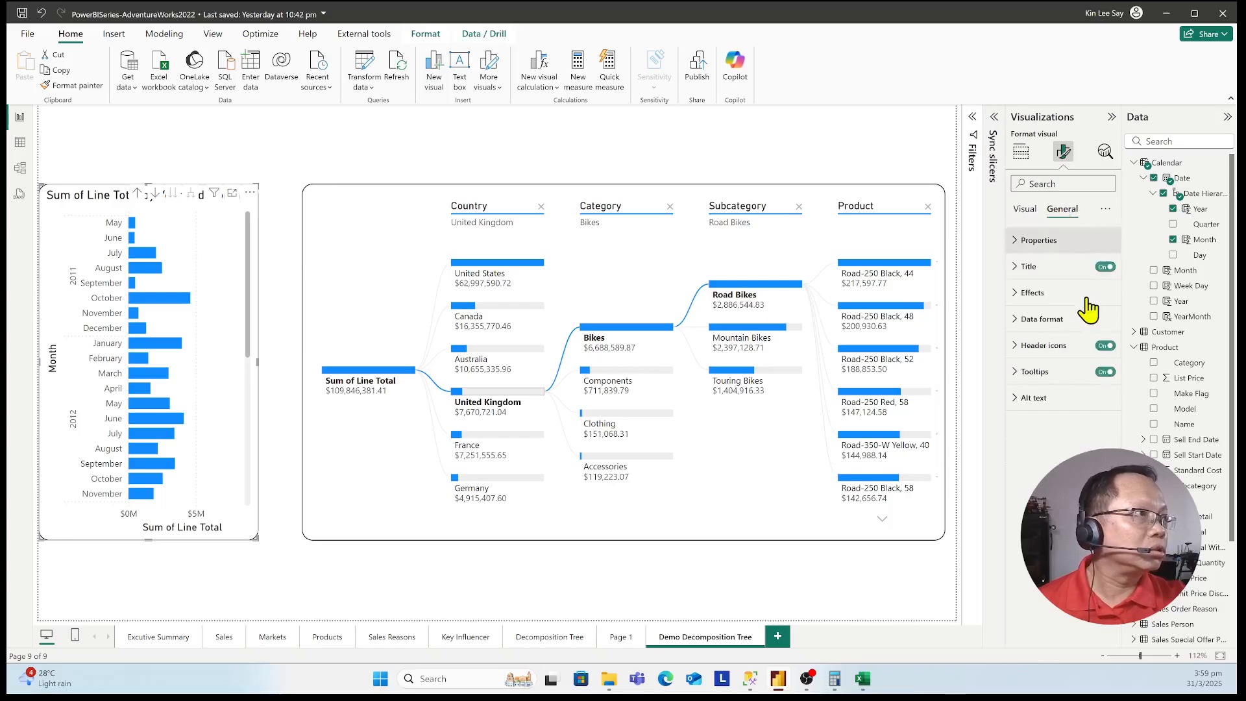
click(1015, 241)
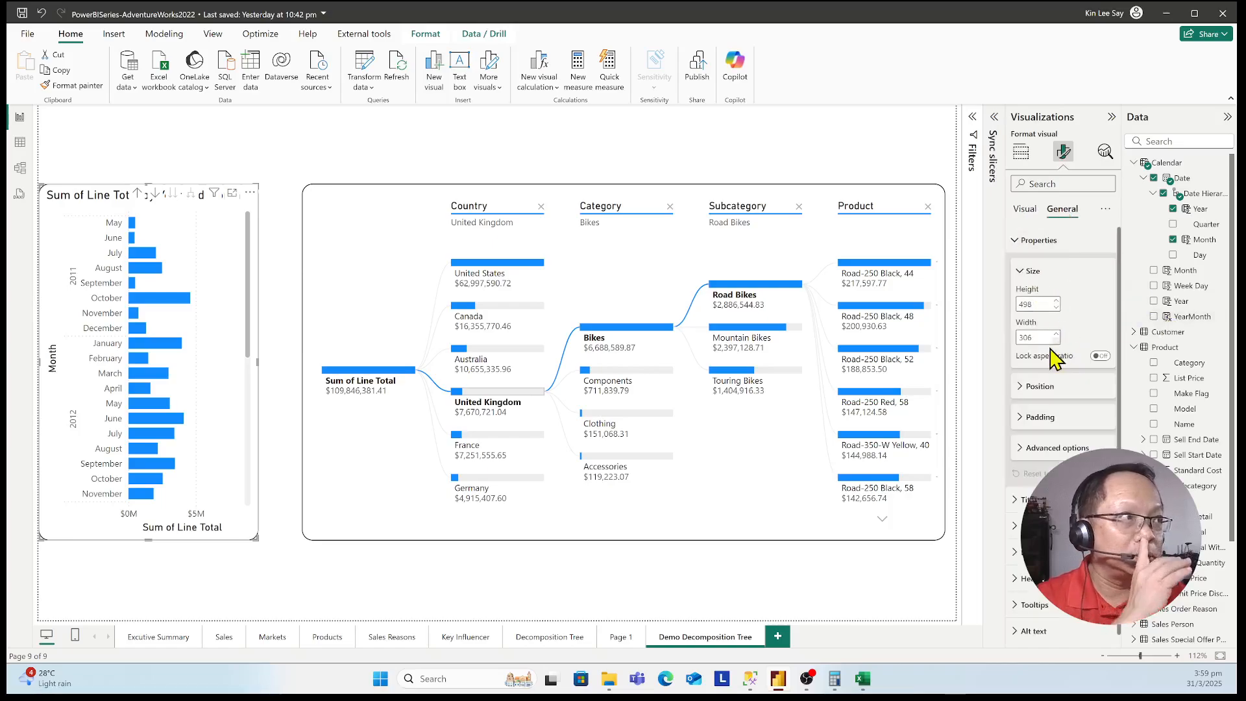
click(1025, 241)
click(1024, 210)
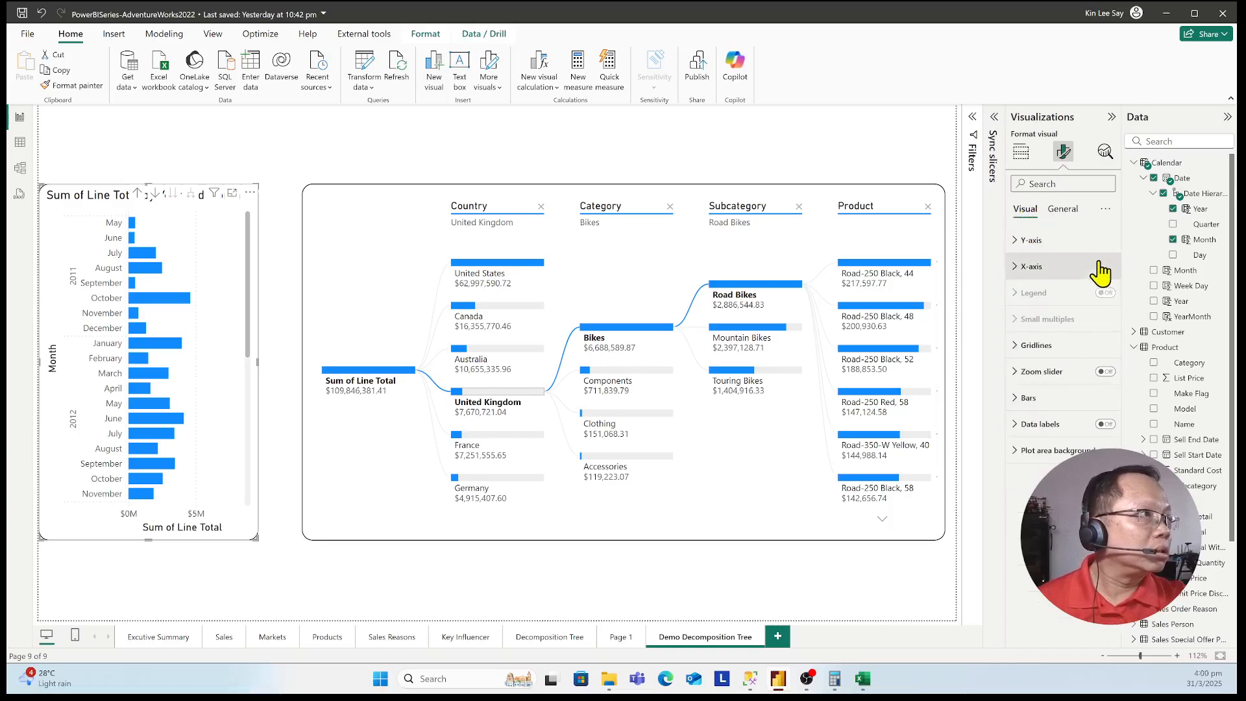
click(1065, 210)
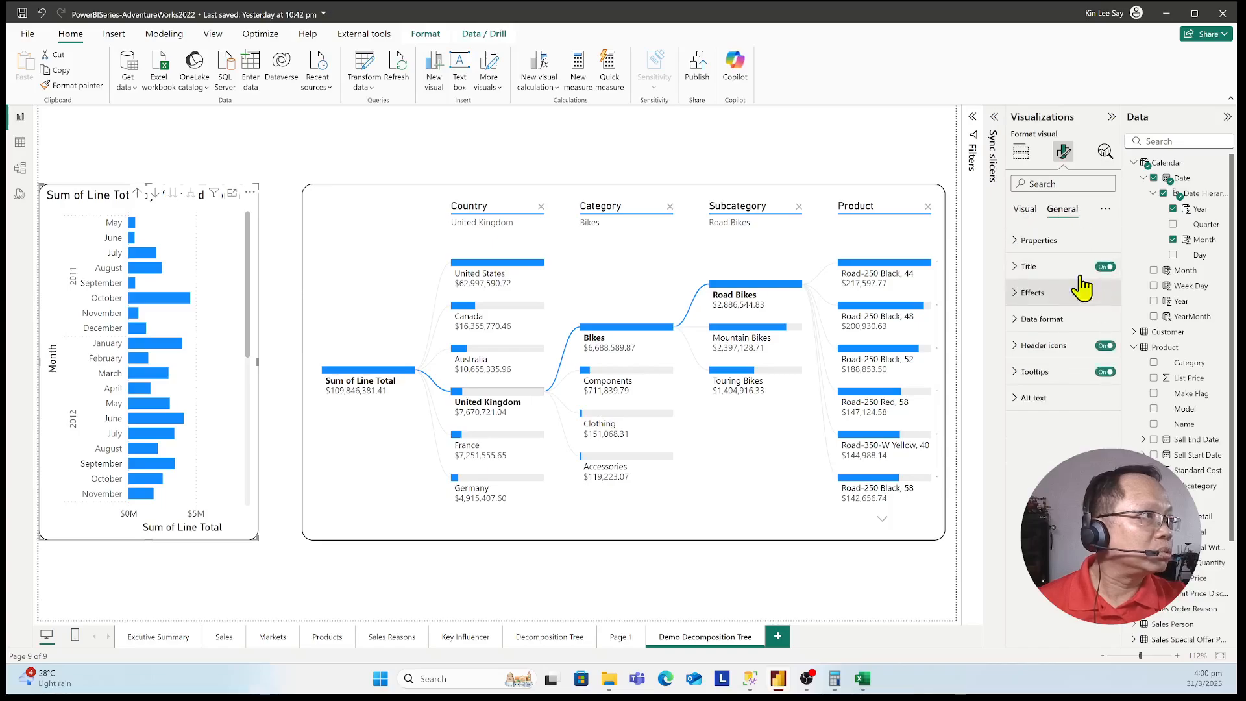
click(1013, 268)
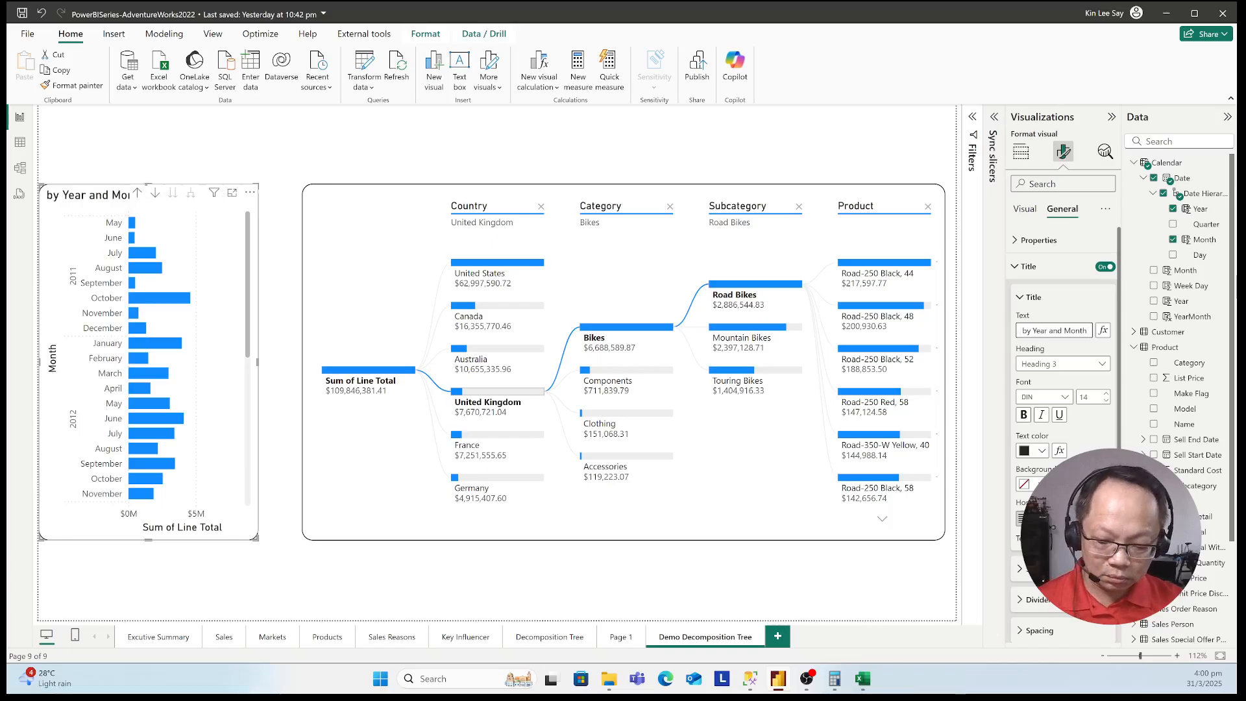
text(ales)
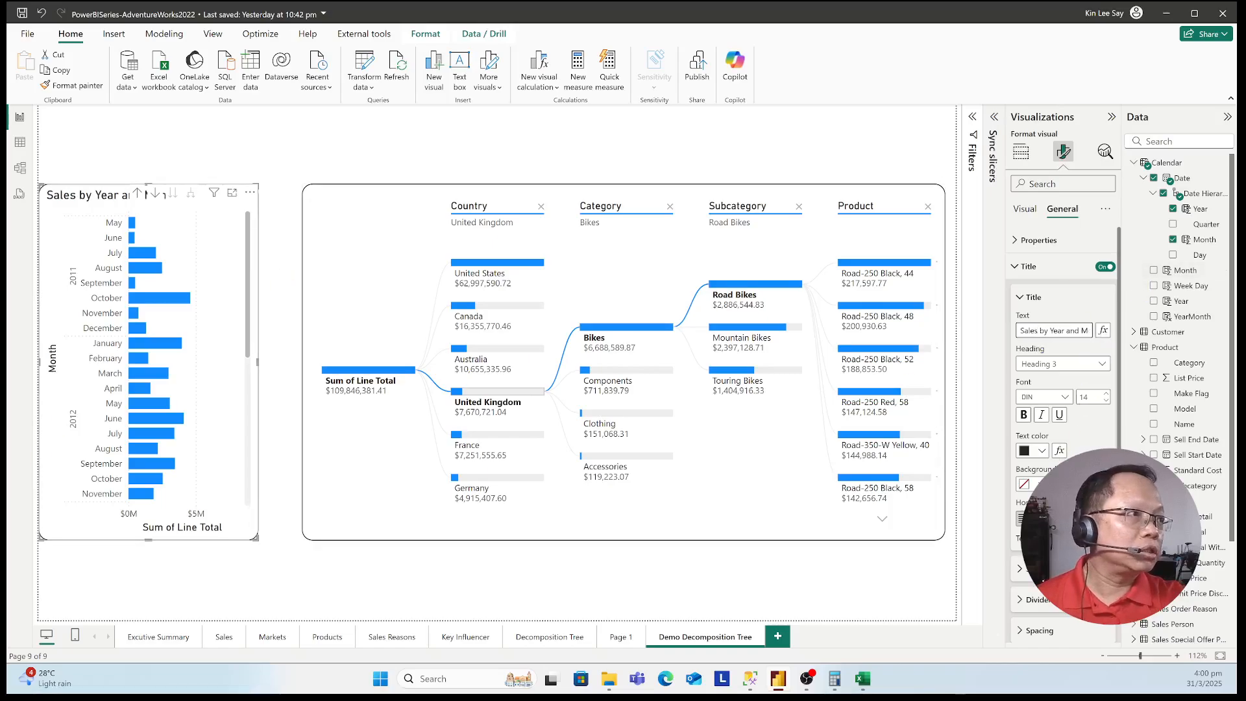
click(263, 163)
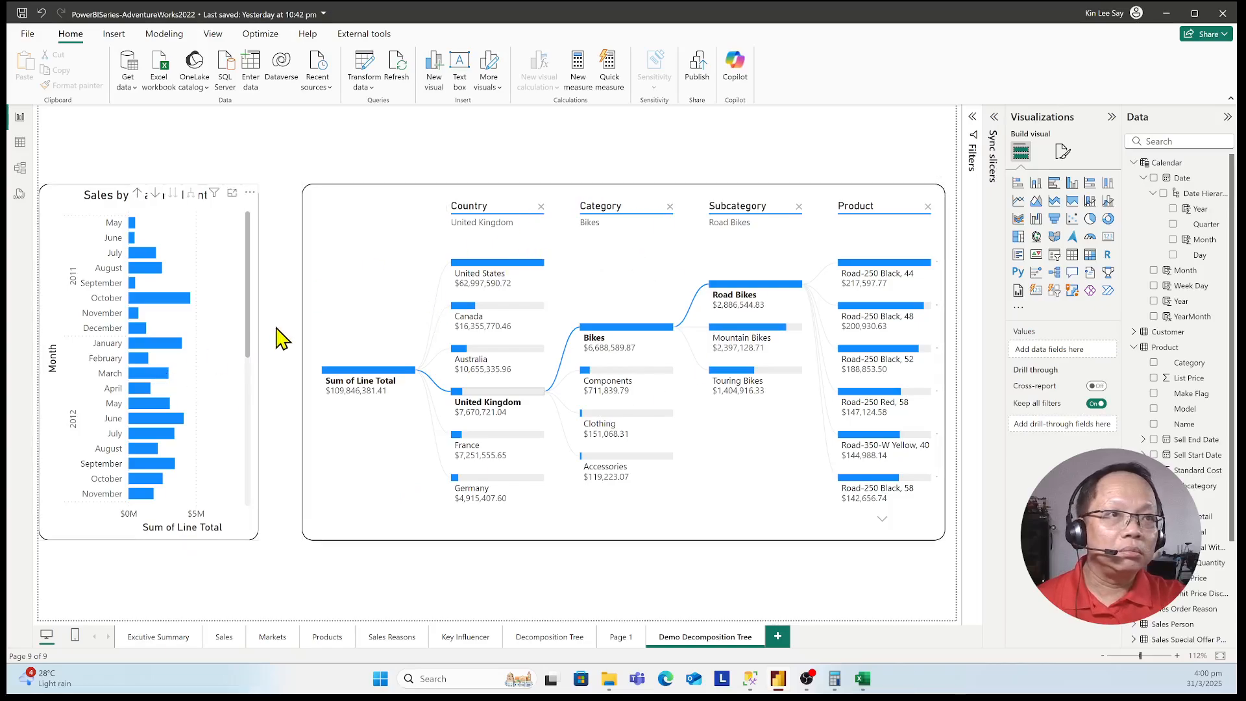
Rename the bar chart's X-axis field for this visual to "Sales Total" and select the decomposition tree.
drag(248, 324, 255, 260)
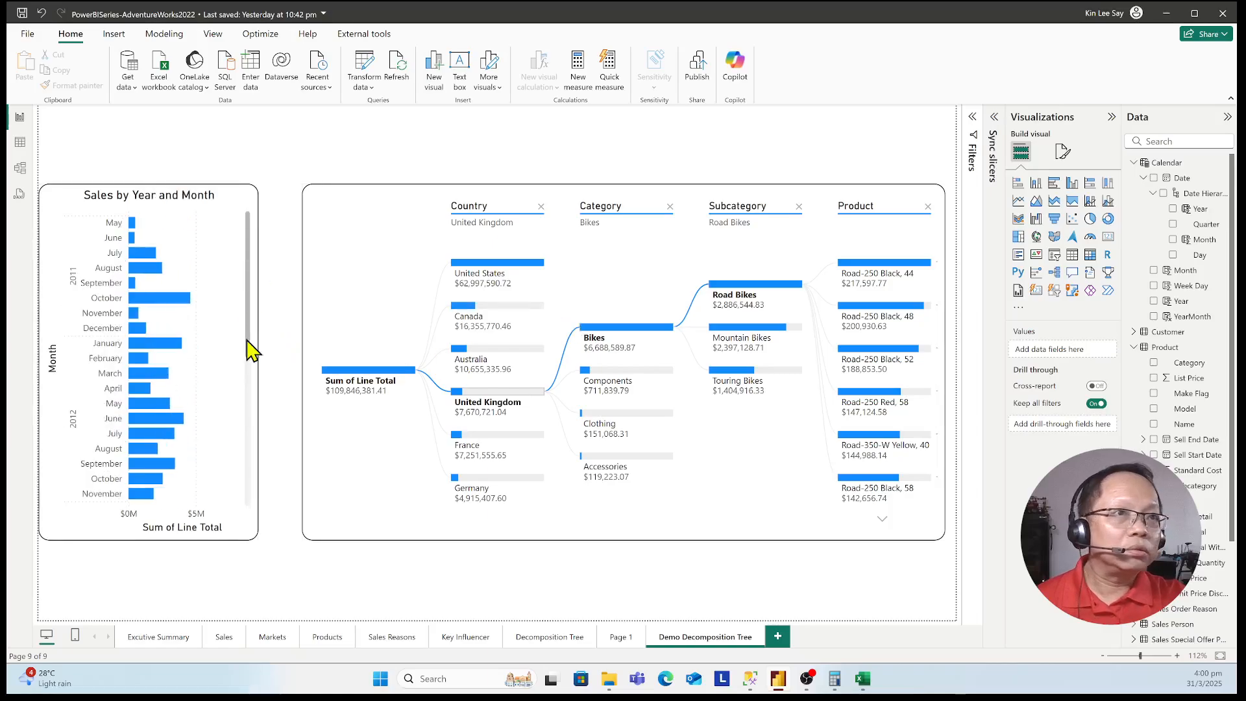
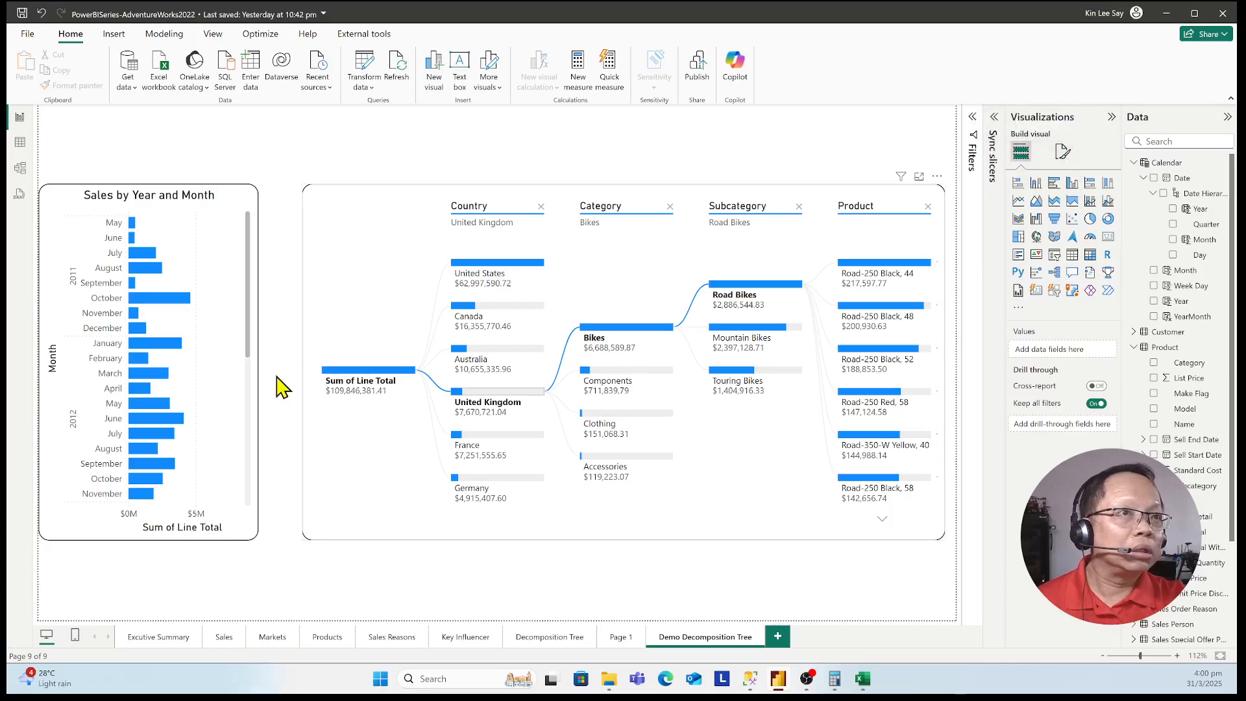
click(234, 490)
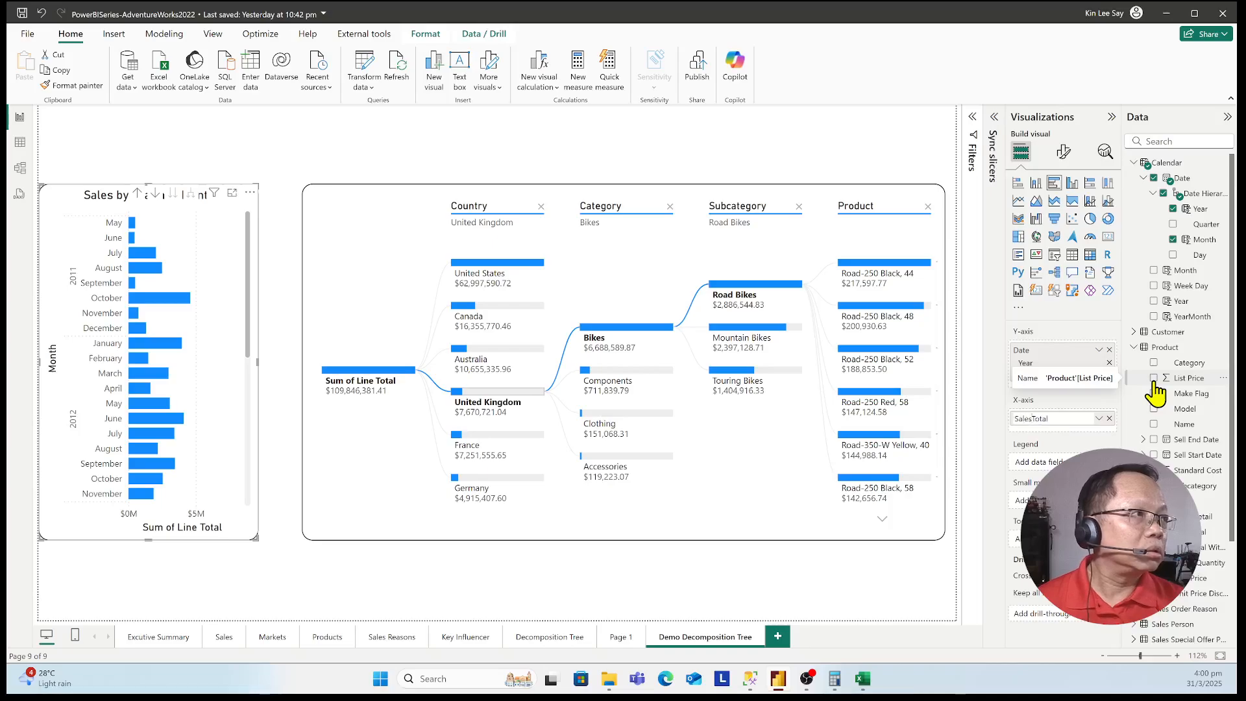
key(Return)
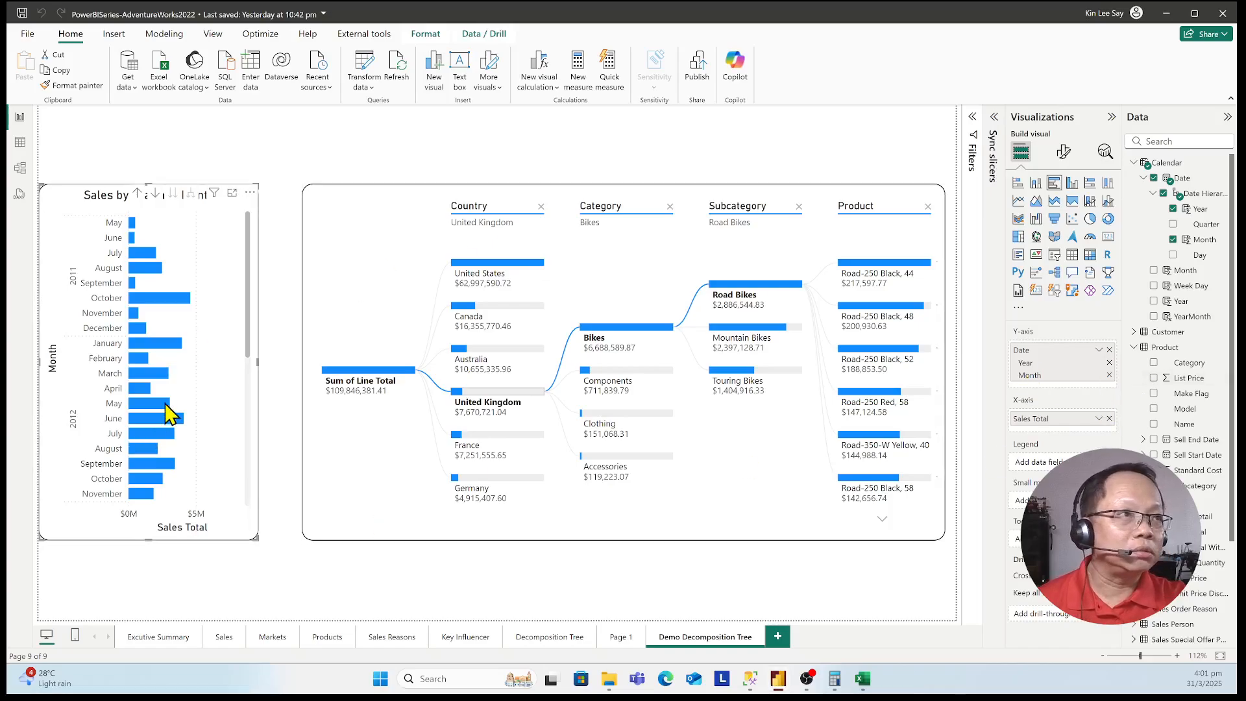
click(266, 162)
click(320, 281)
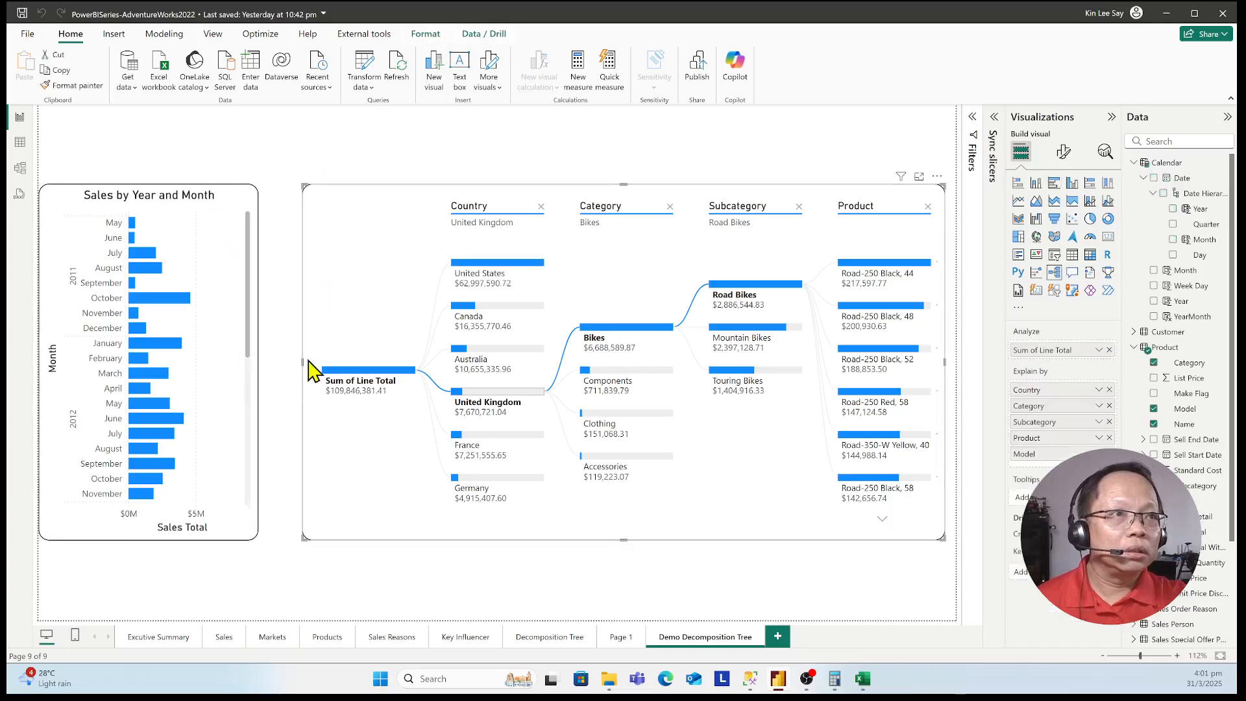
Extend the decomposition tree's near edge toward the bar chart, then compare the layout with the Decomposition Tree page.
drag(302, 361, 284, 361)
click(584, 600)
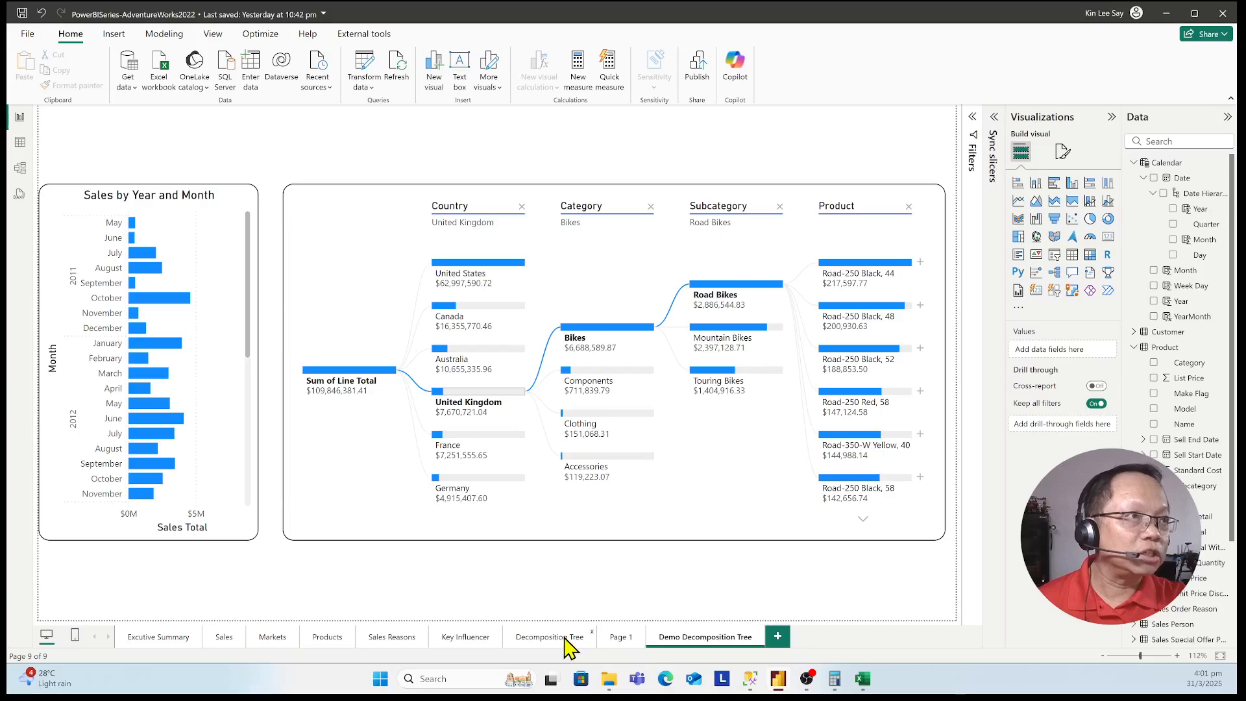
click(583, 641)
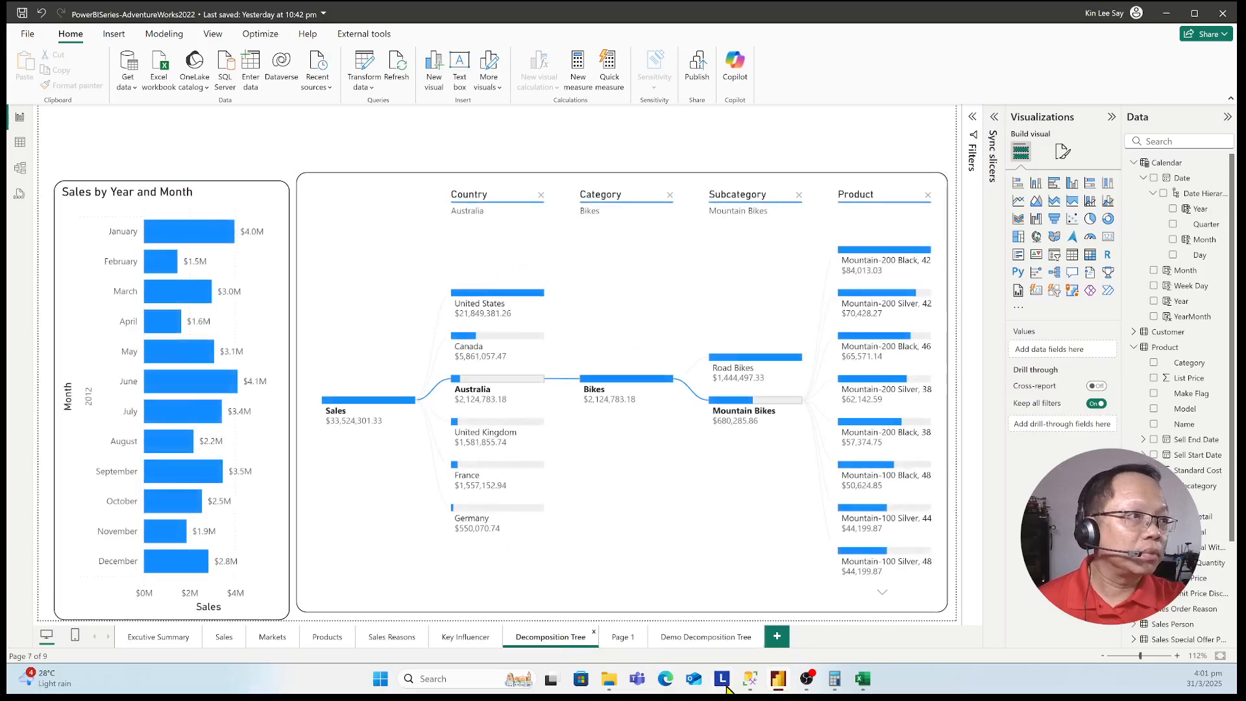
click(707, 639)
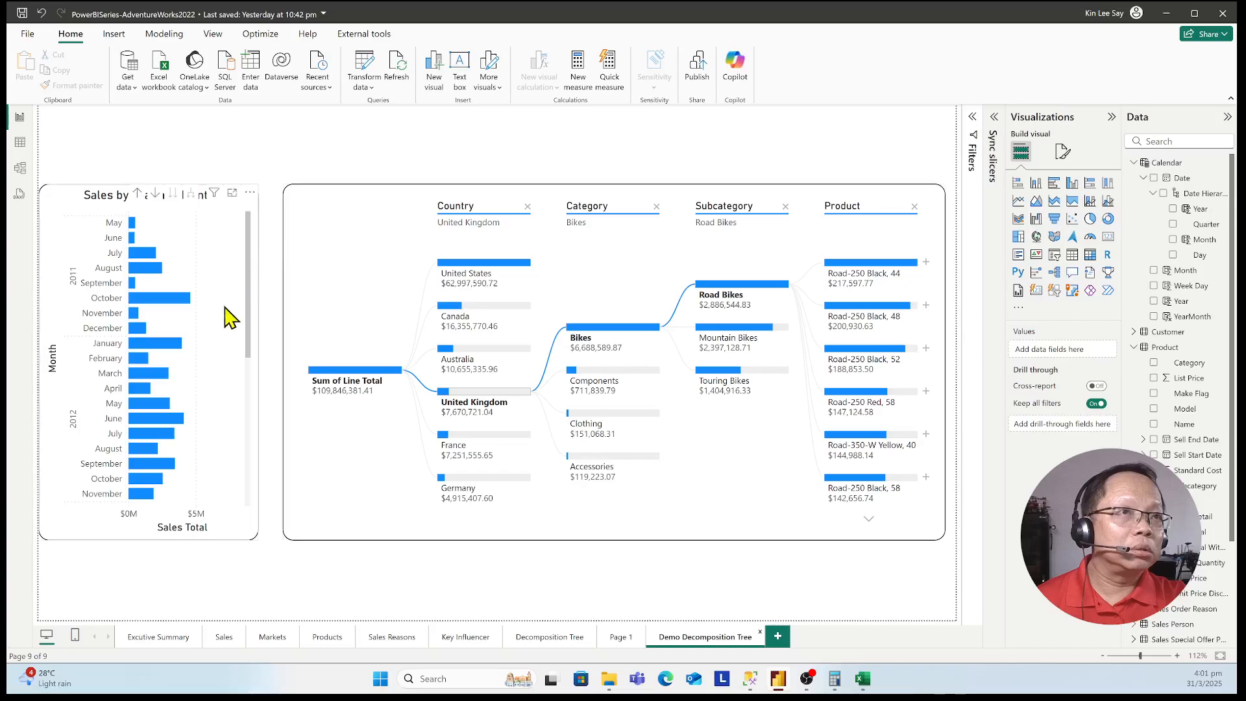
Inset the bar chart's outer edge from the page border and widen its opposite edge toward the decomposition tree, leaving a small gap.
click(228, 517)
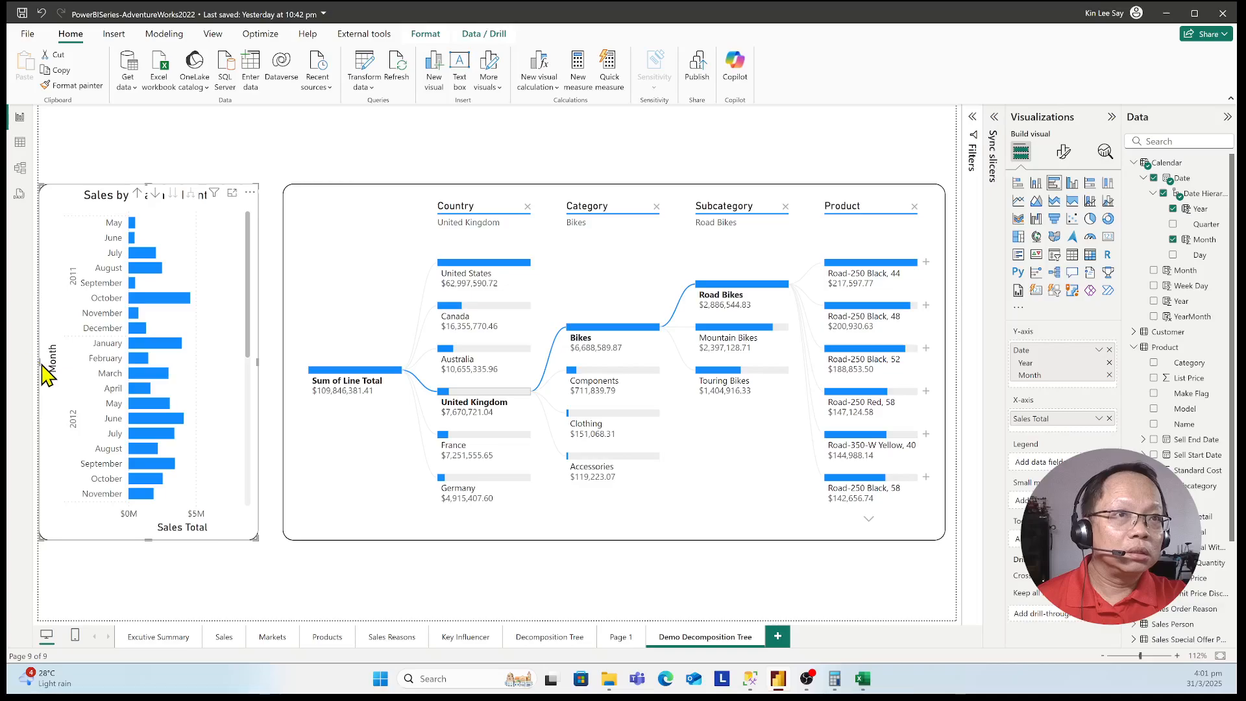
drag(39, 363, 56, 364)
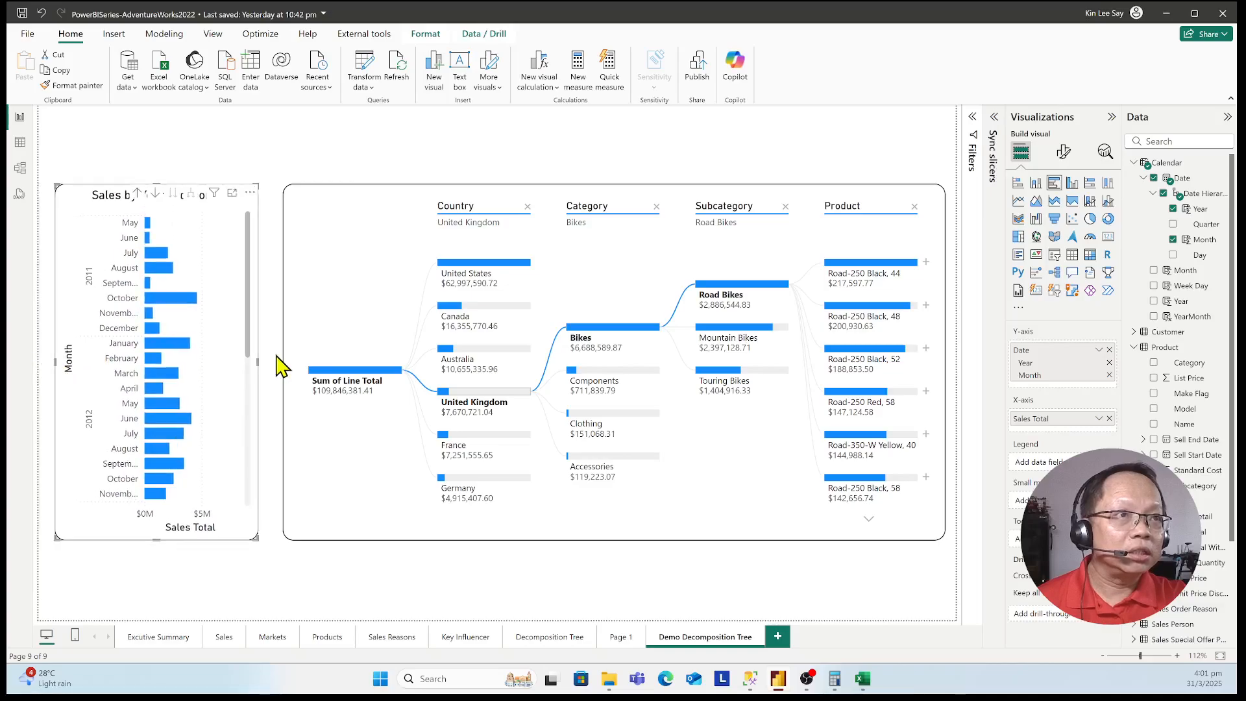
drag(258, 362, 282, 367)
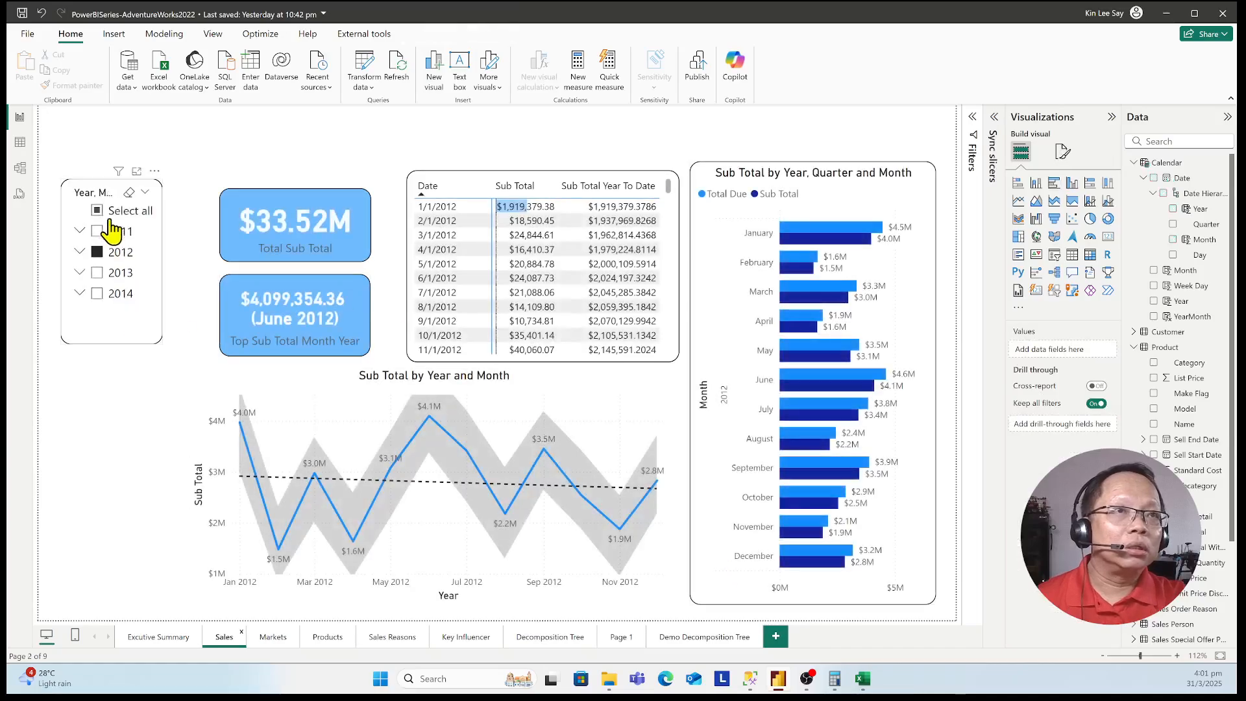
Select all years in the Sales page's Year, Month slicer and sync it to the Demo Decomposition Tree page, keeping it hidden there.
click(99, 211)
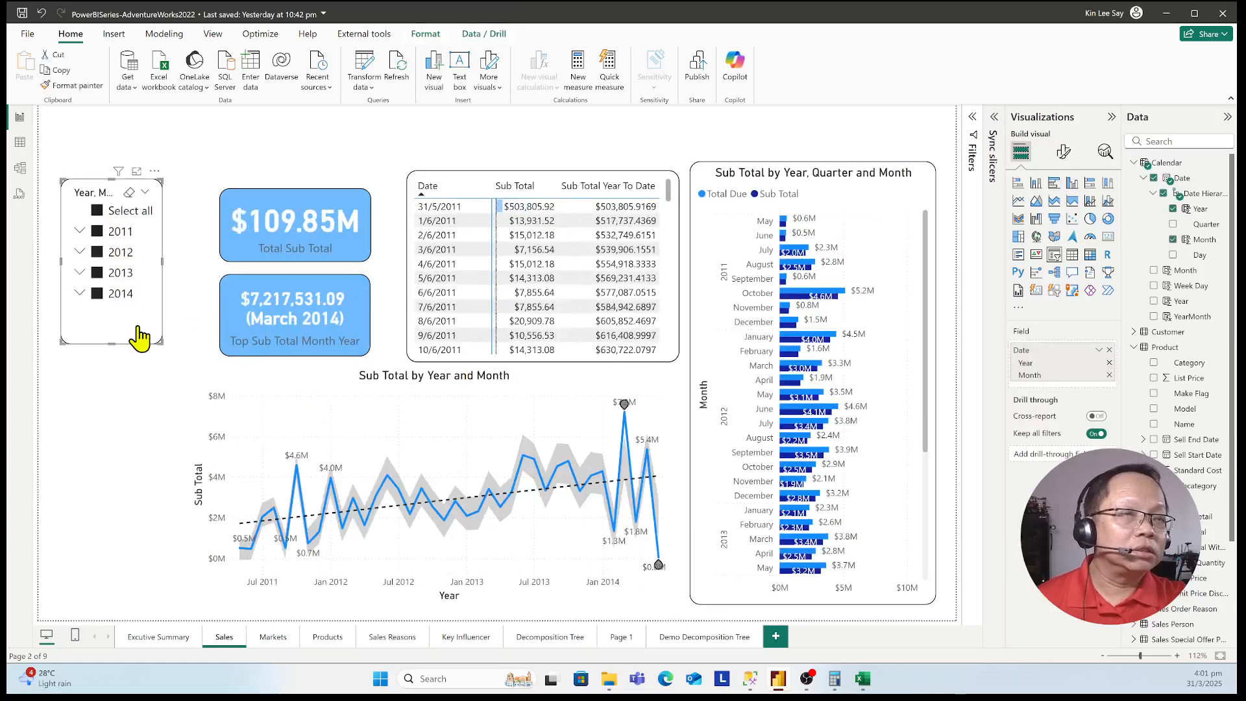
click(213, 38)
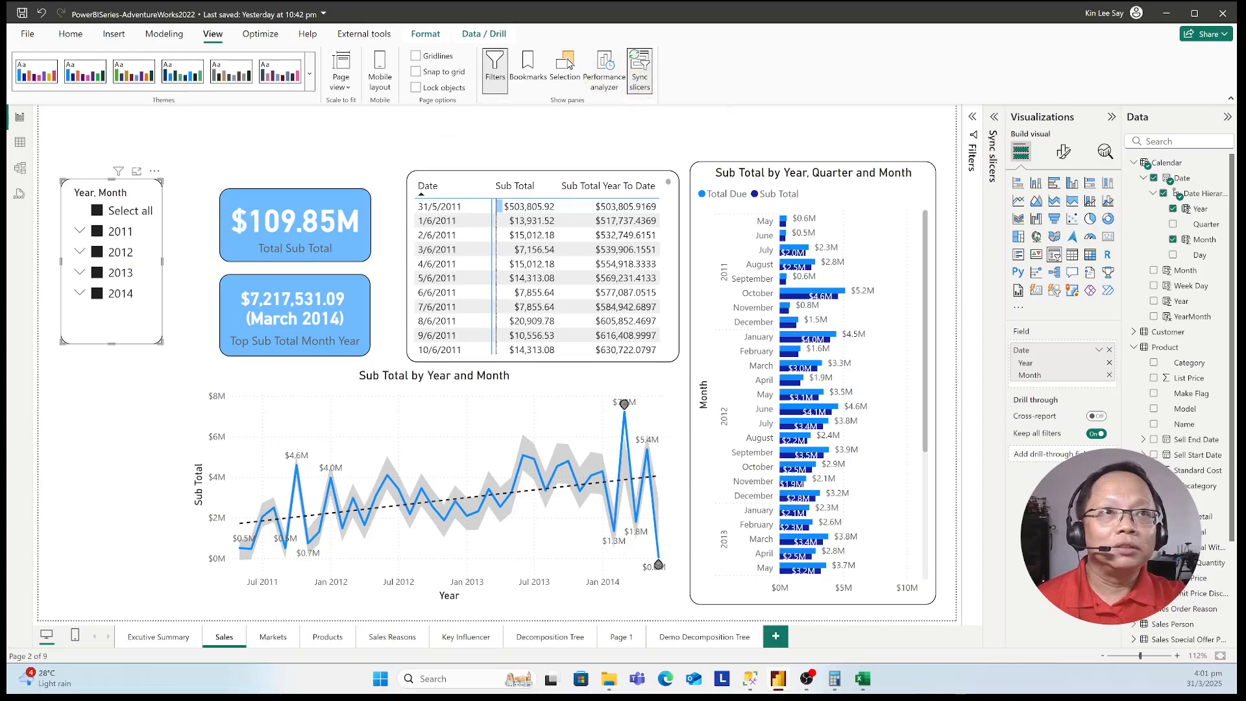
click(639, 76)
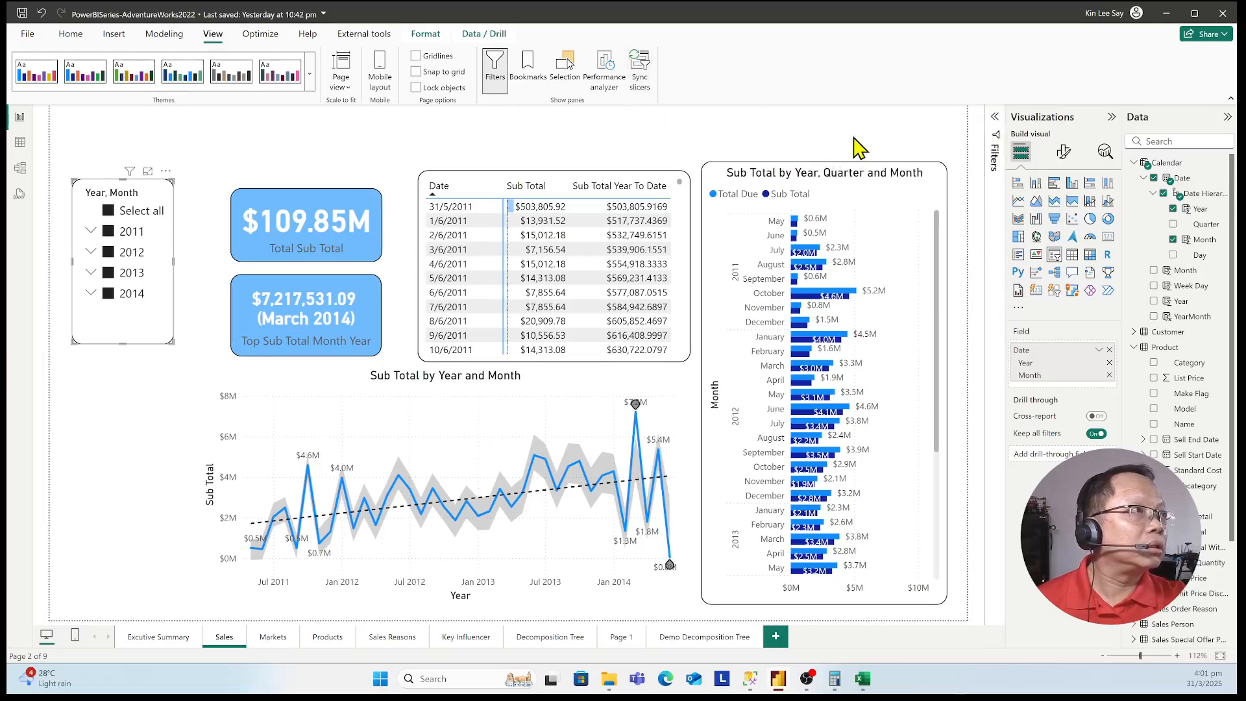
click(638, 83)
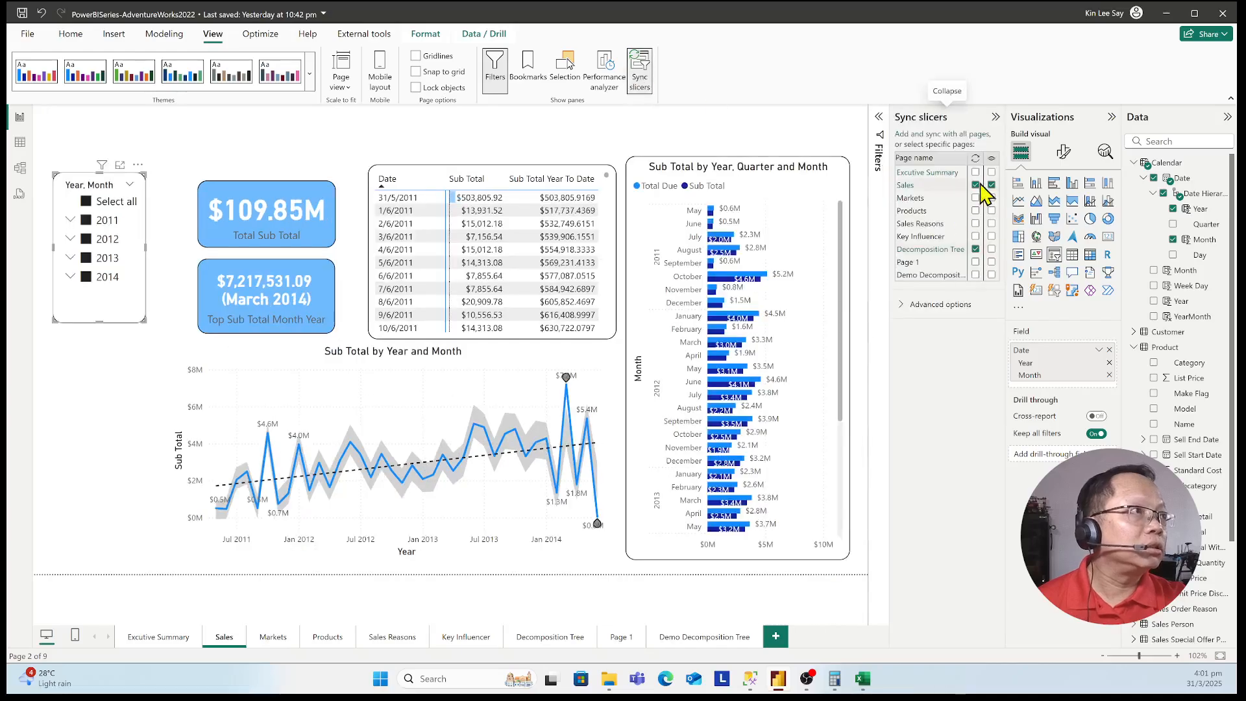
click(975, 249)
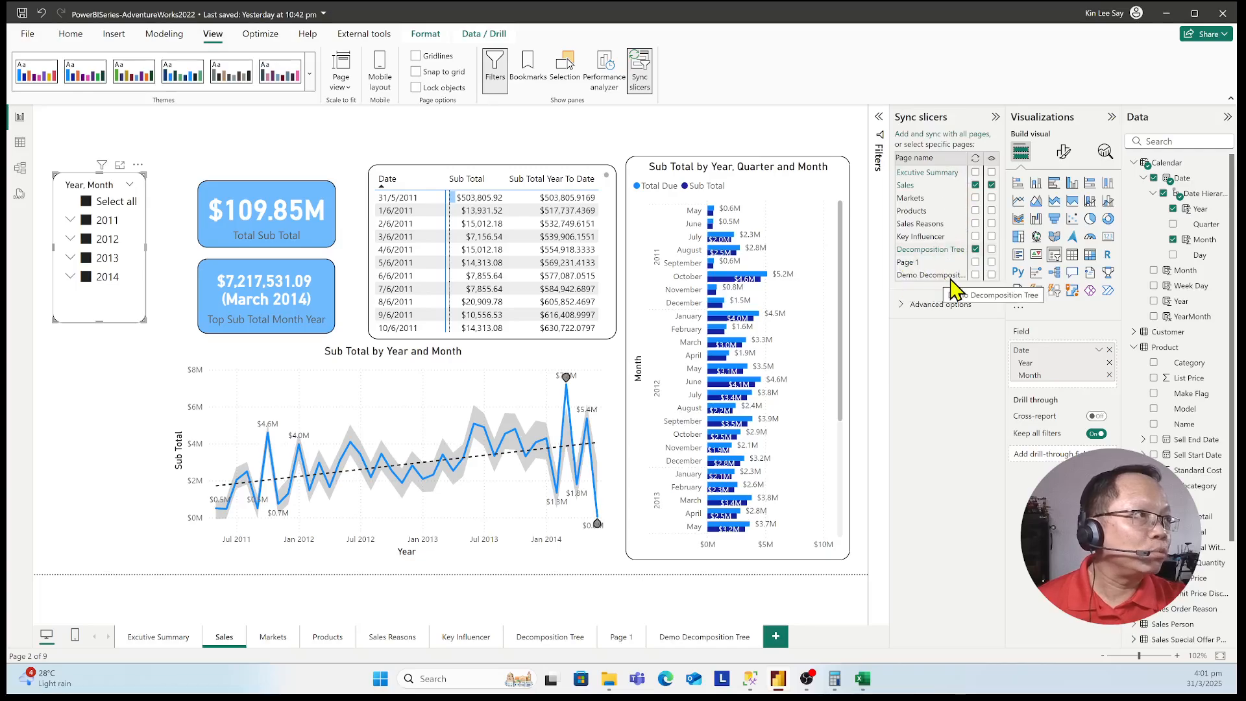
click(976, 275)
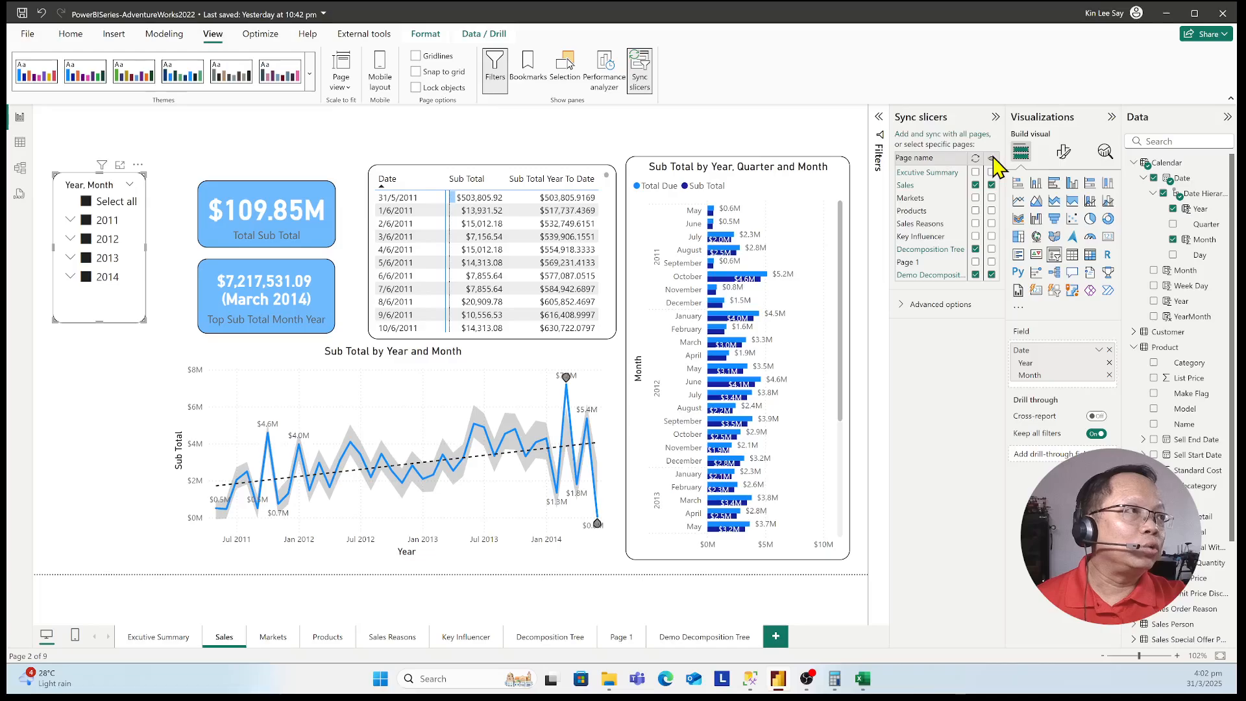
click(992, 275)
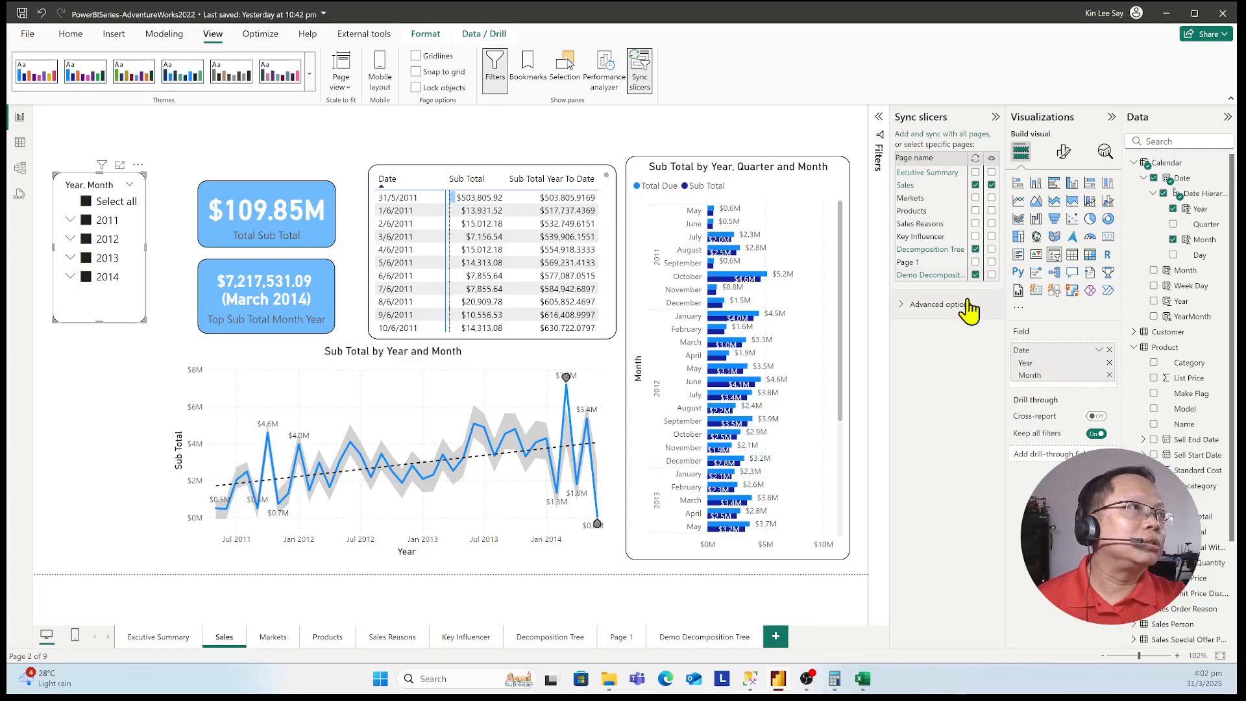
click(994, 119)
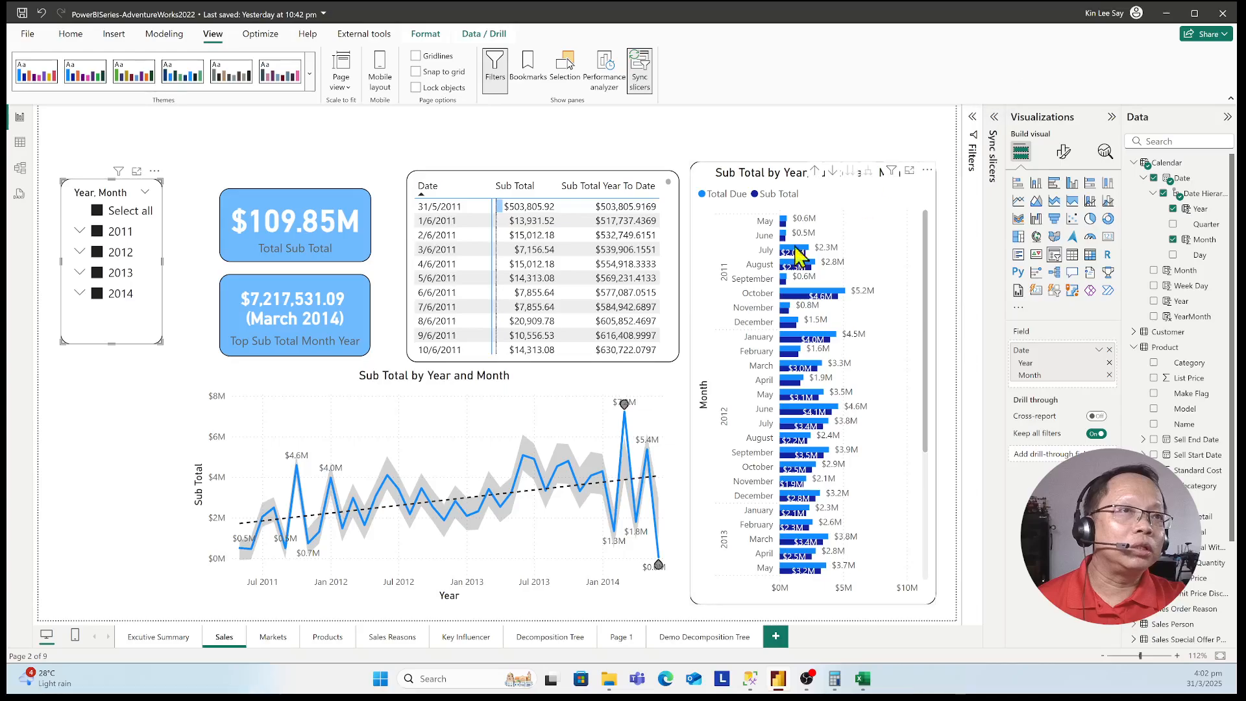
Filter the Sales page's Year, Month slicer to 2012 only and check the synced filter on the Demo Decomposition Tree page.
click(694, 639)
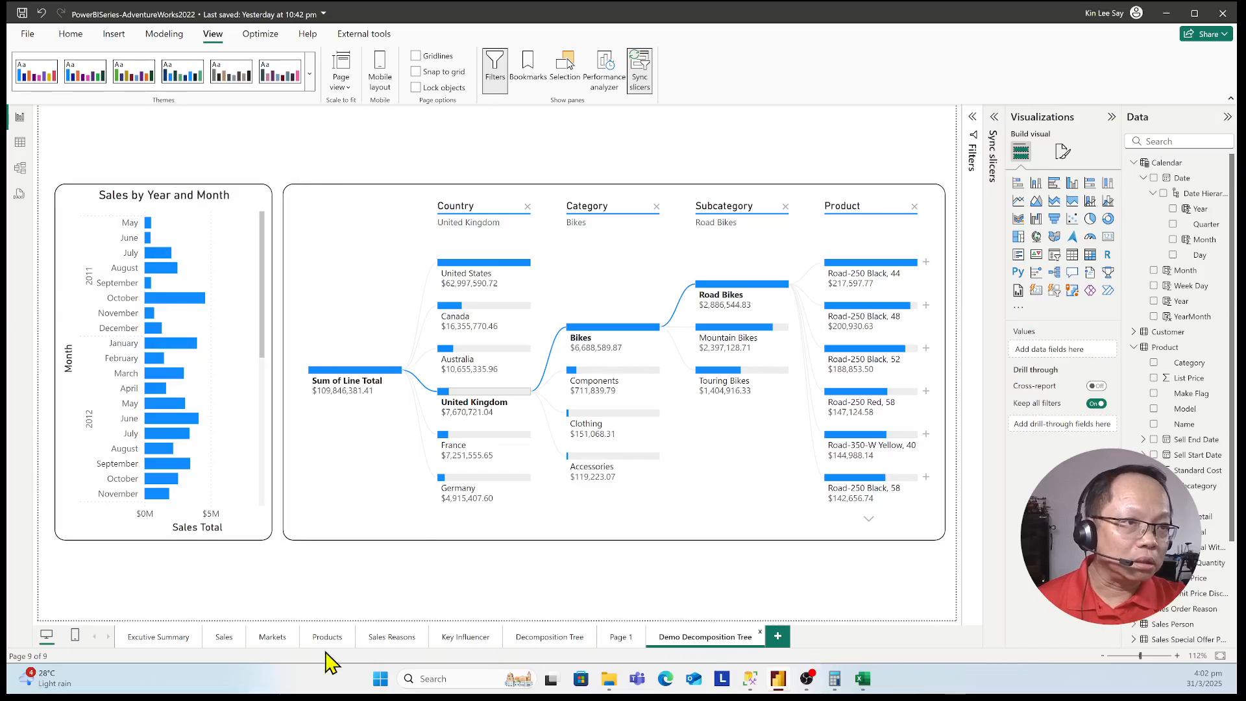
click(224, 639)
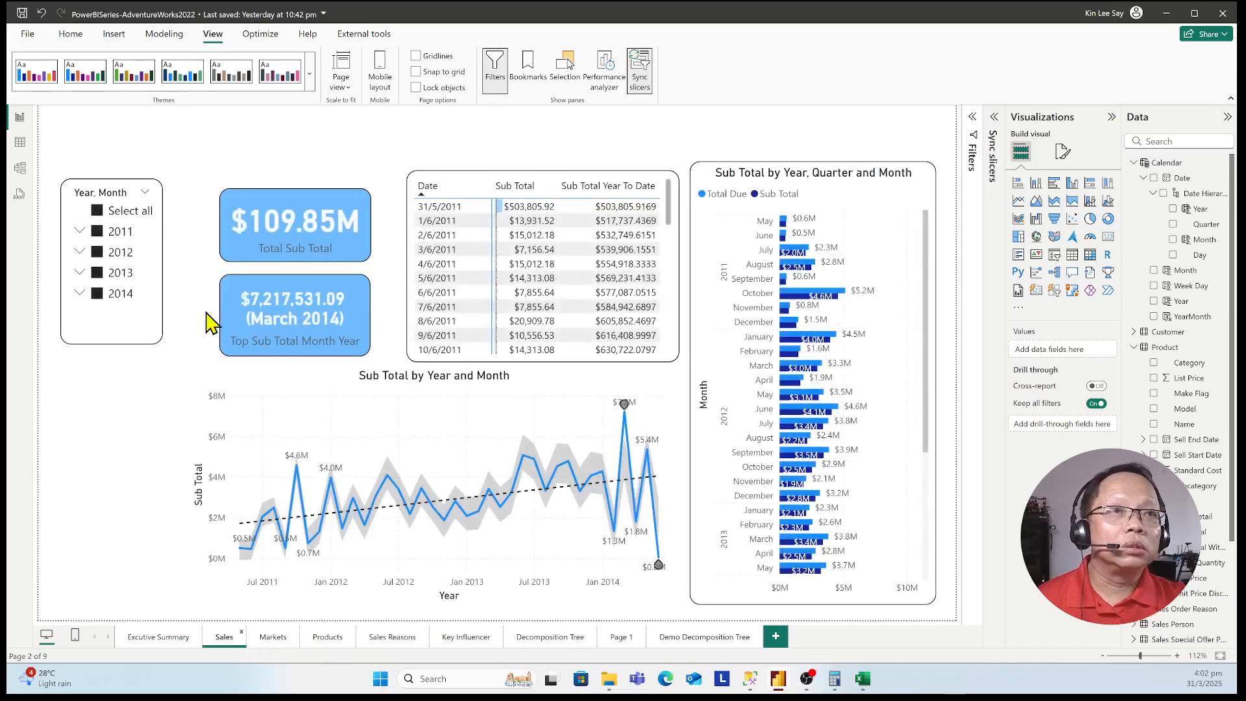
click(98, 211)
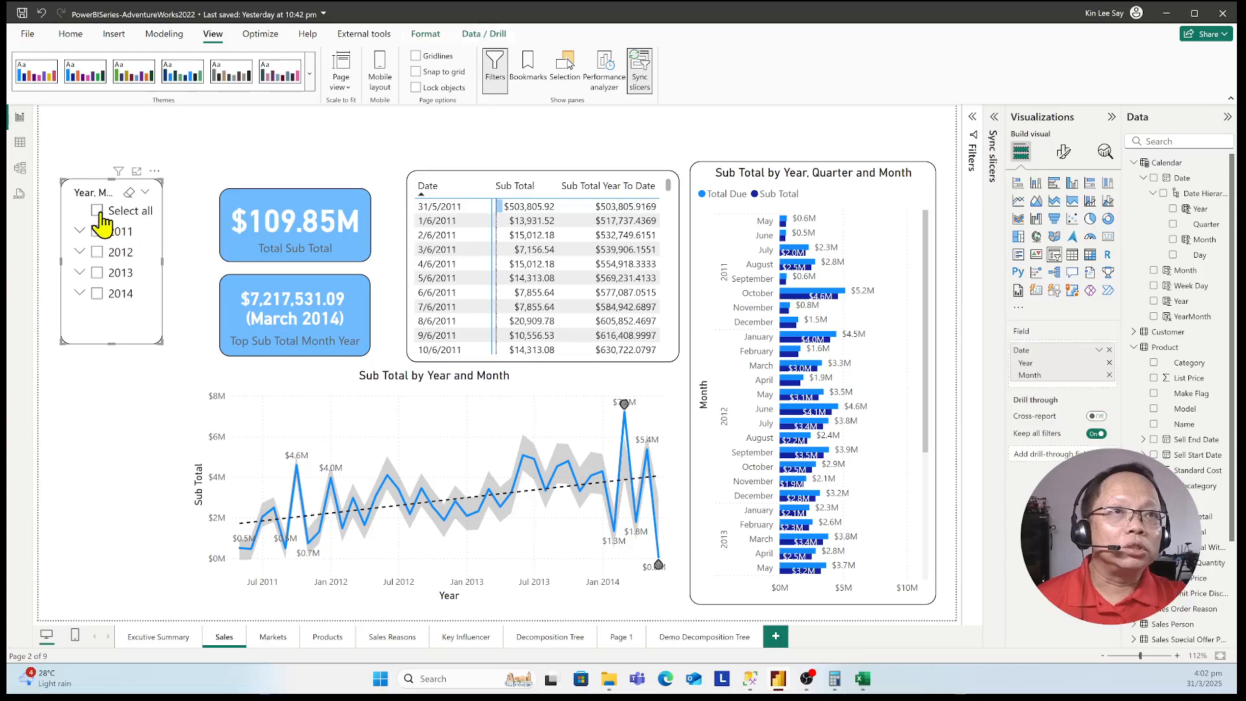
click(98, 253)
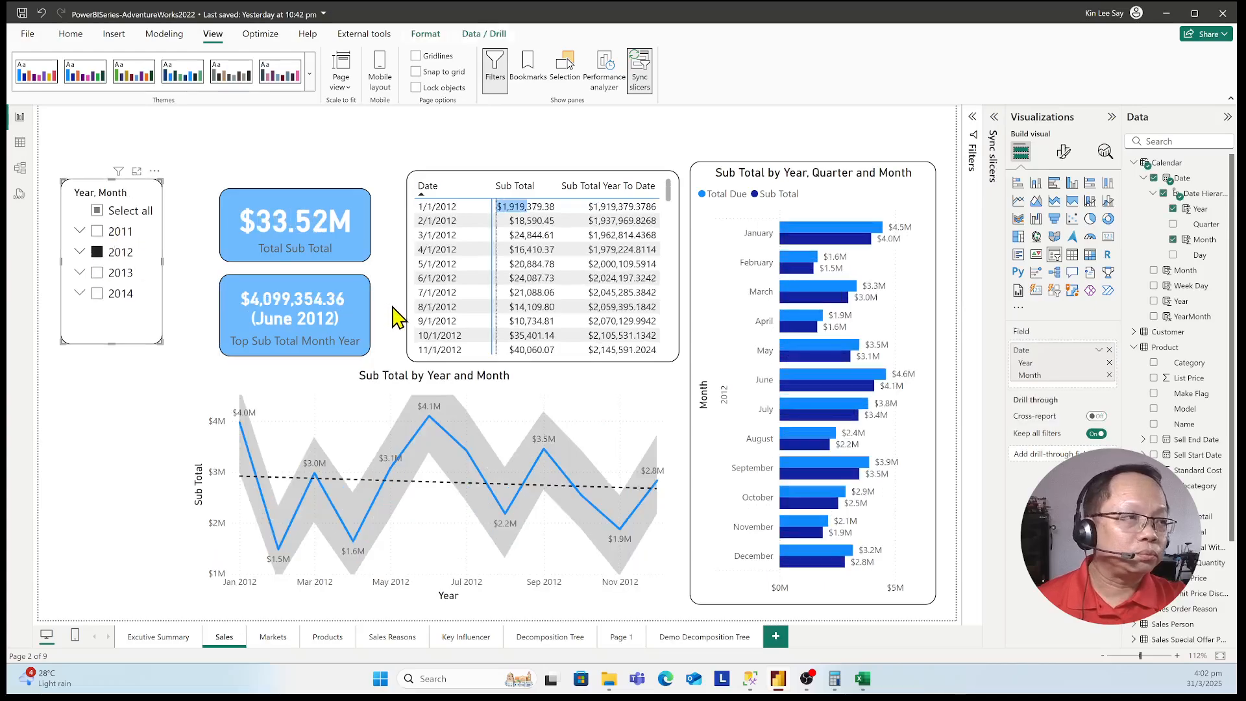
click(708, 637)
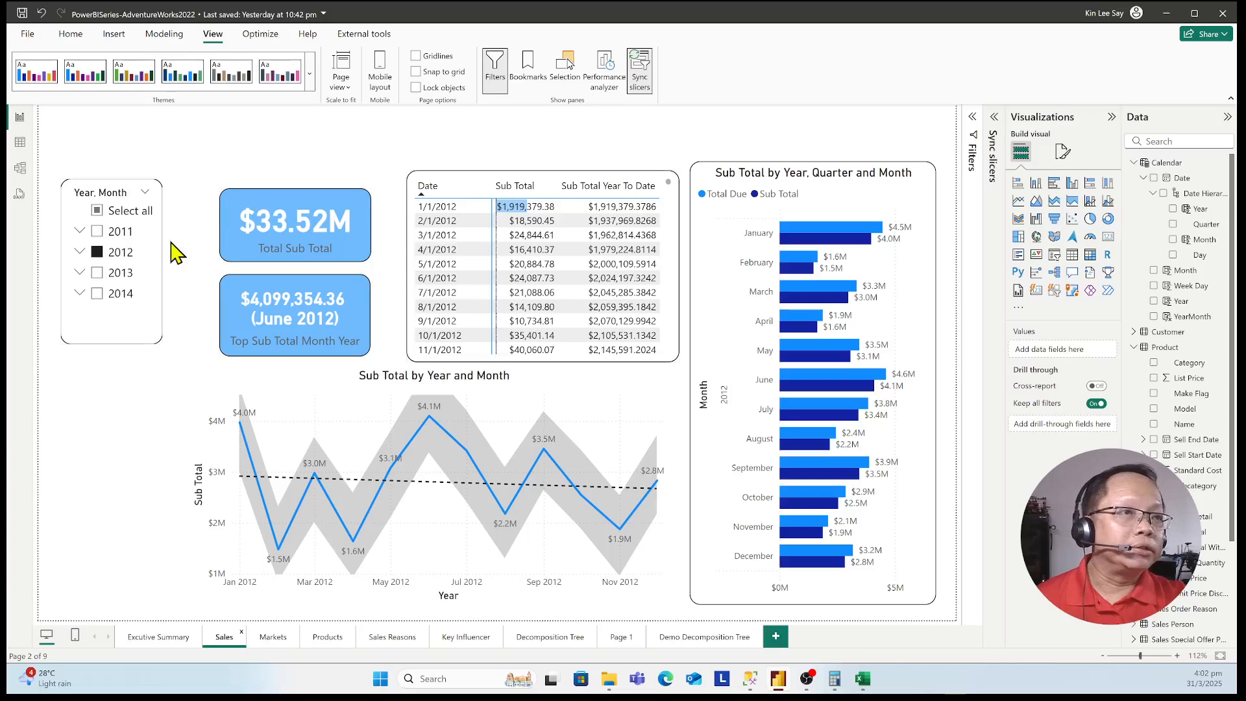
click(706, 637)
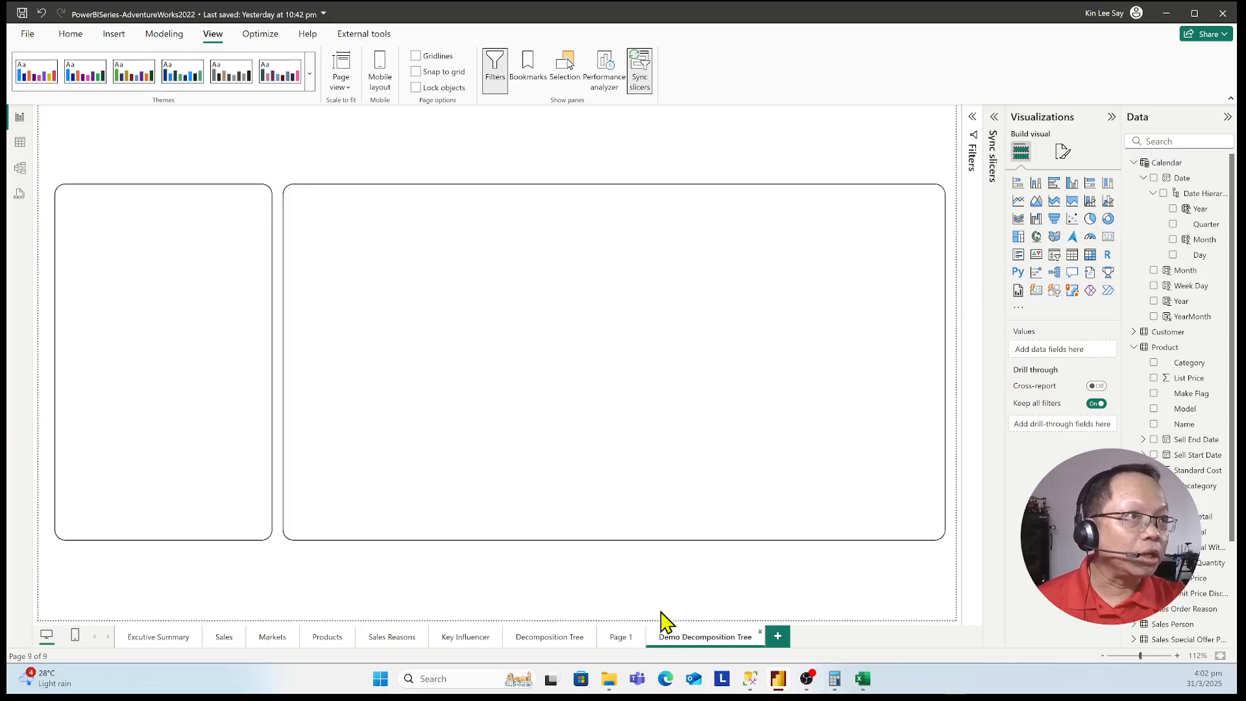